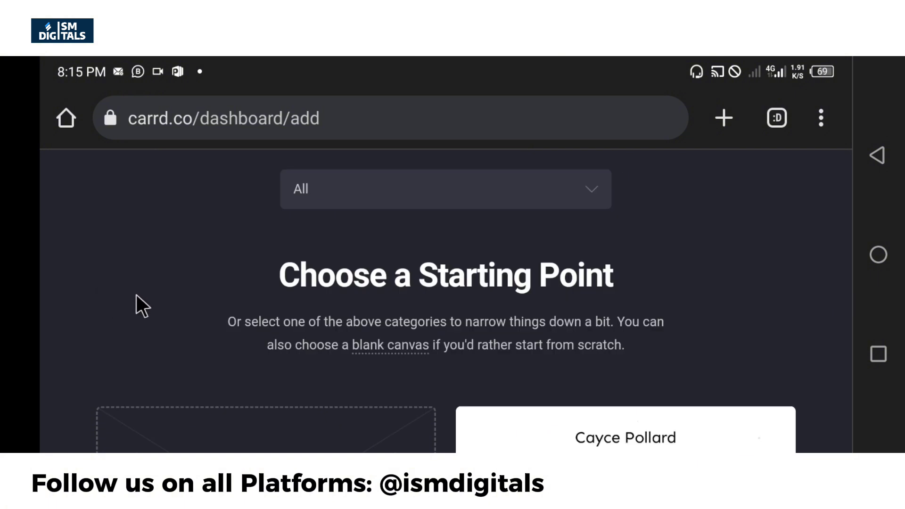
- Start a new site from the blank canvas template
scroll(139, 295, "down", 2)
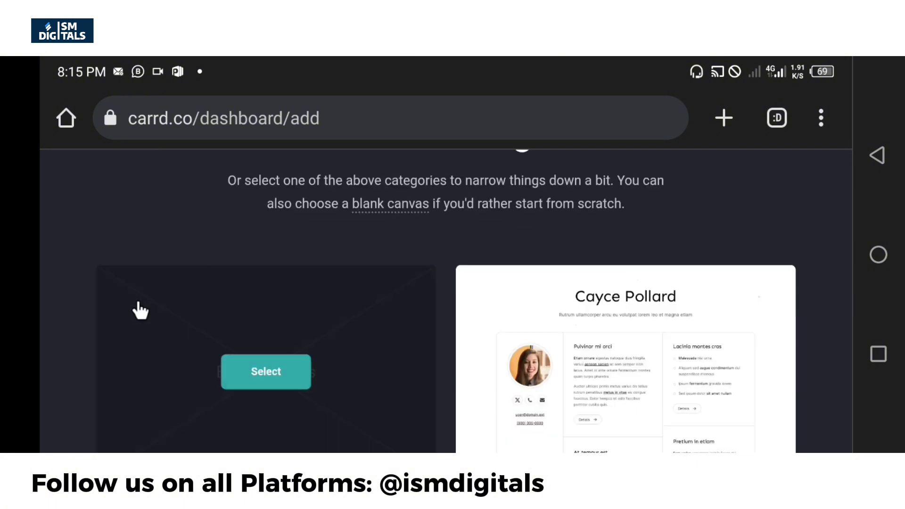
scroll(430, 269, "down", 2)
mouse_move(295, 298)
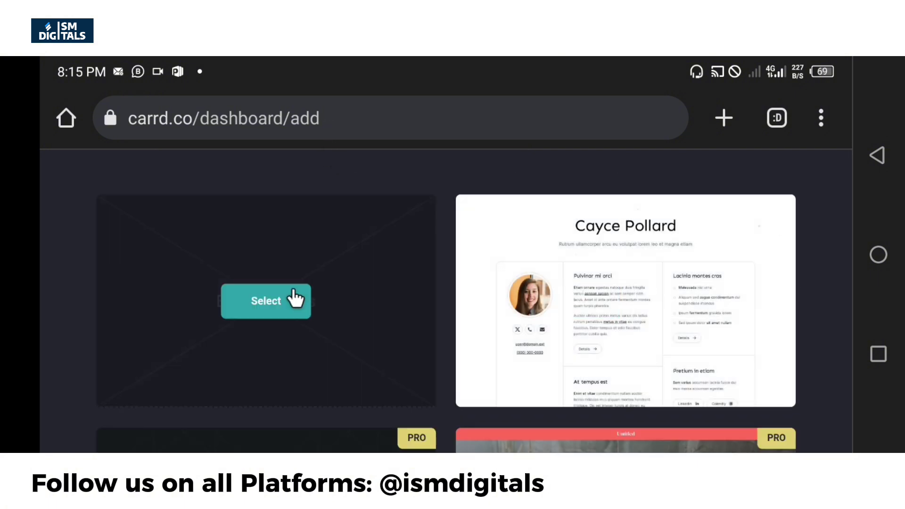
left_click(273, 304)
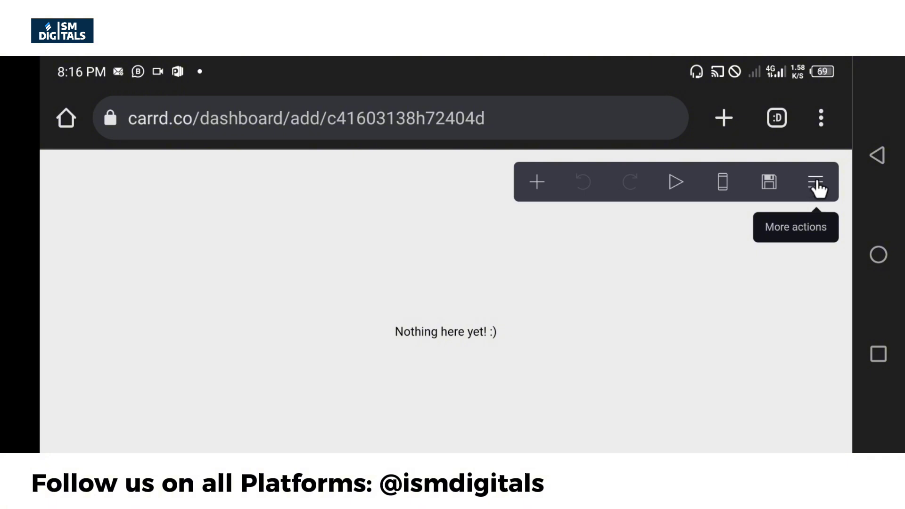
- Set the page background to the solid dark green #064A09
left_click(817, 191)
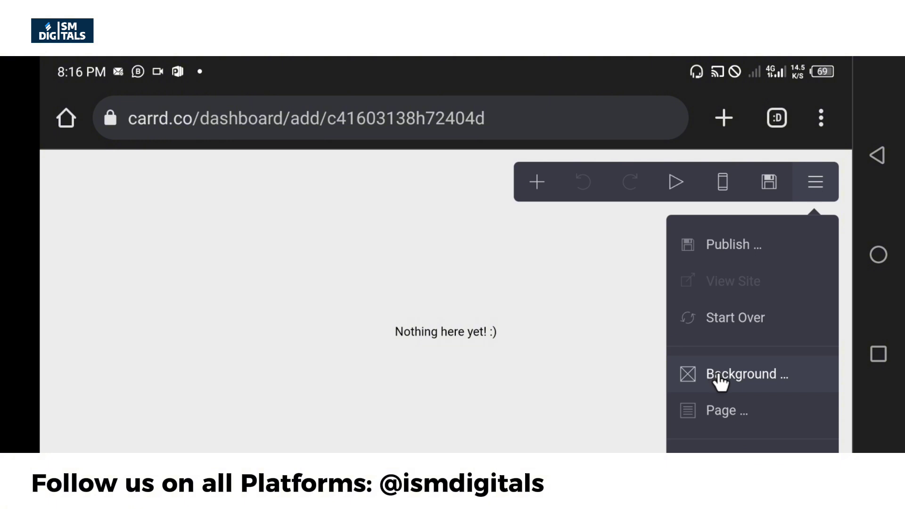
left_click(721, 384)
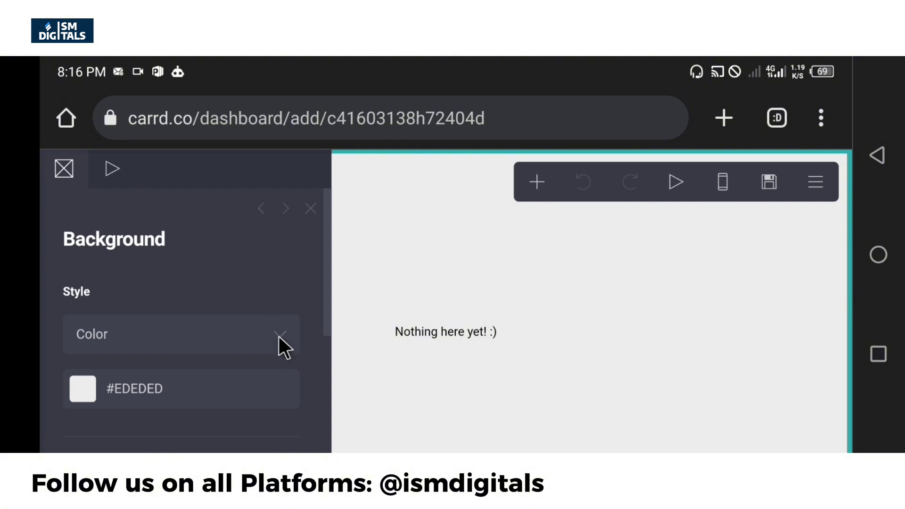
left_click(203, 389)
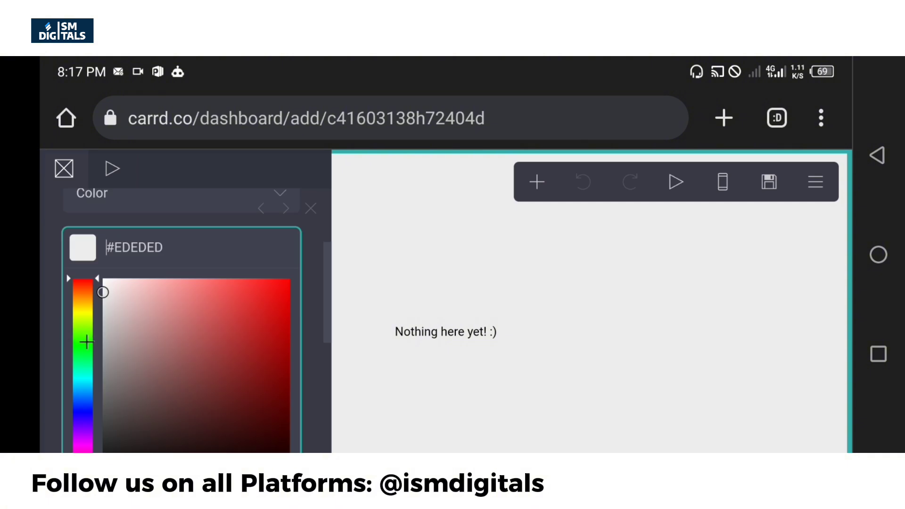
left_click(84, 345)
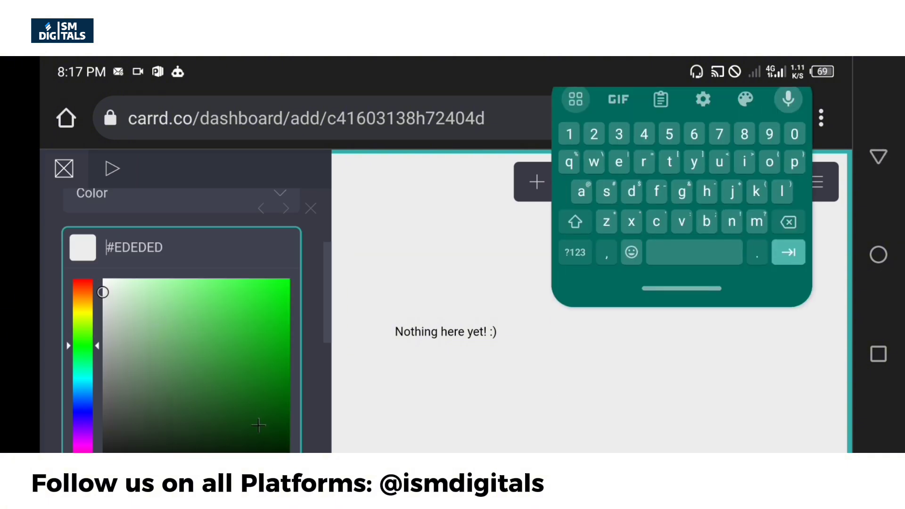
left_click_drag(259, 426, 273, 418)
scroll(266, 323, "down", 5)
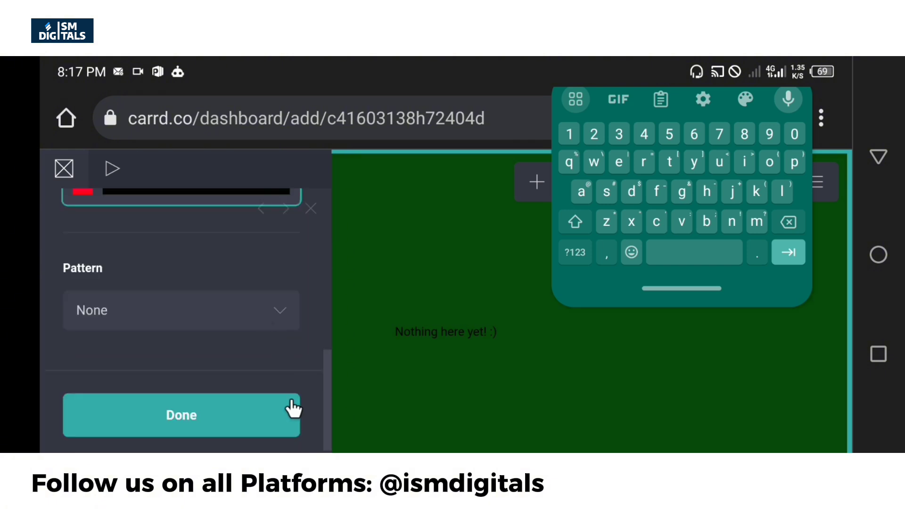
- Look through the available background styles, keep Color, and finish the background settings
left_click(259, 405)
left_click(277, 261)
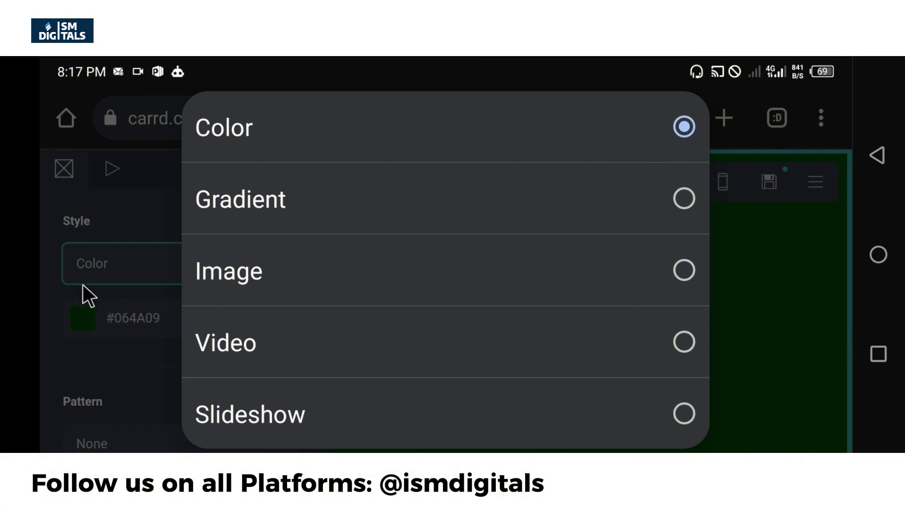
left_click(58, 278)
scroll(298, 299, "up", 2)
scroll(283, 339, "down", 5)
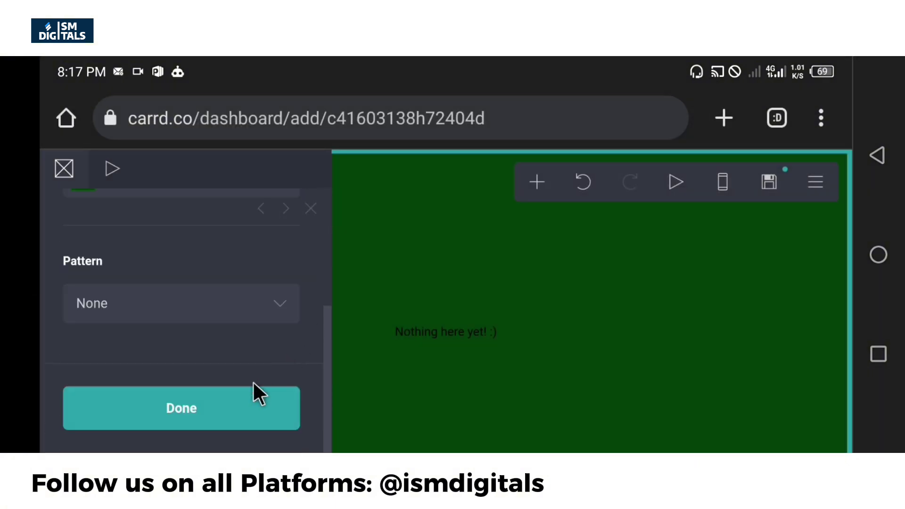
left_click(241, 408)
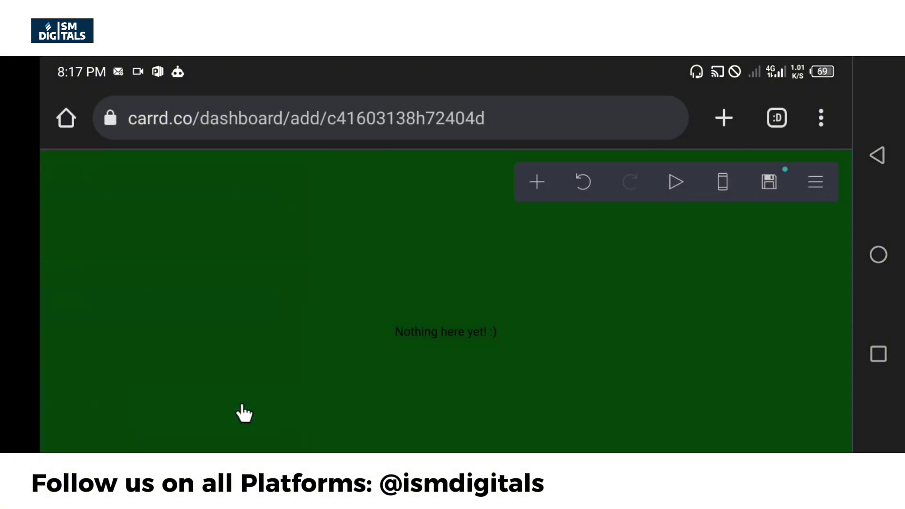
- Examine the page settings for style, position, width, padding, size, spacing and mobile behaviour, then close them
left_click(816, 186)
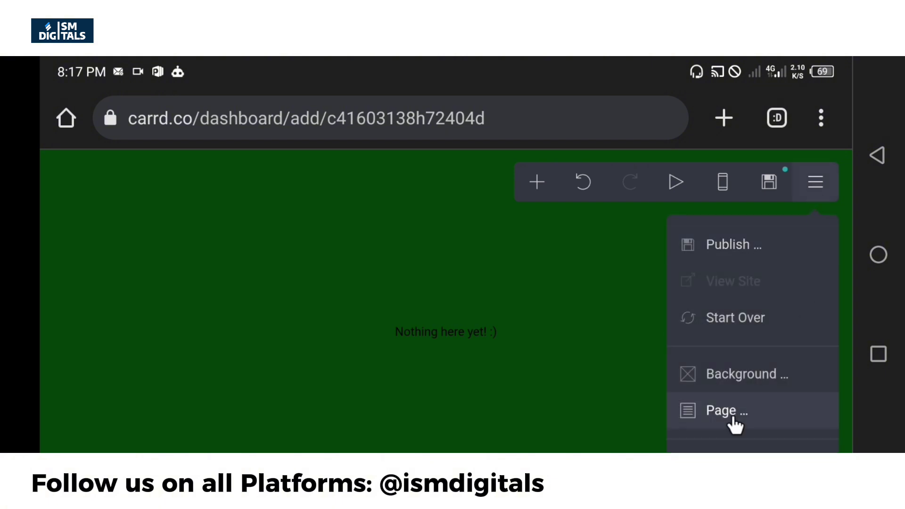
left_click(718, 415)
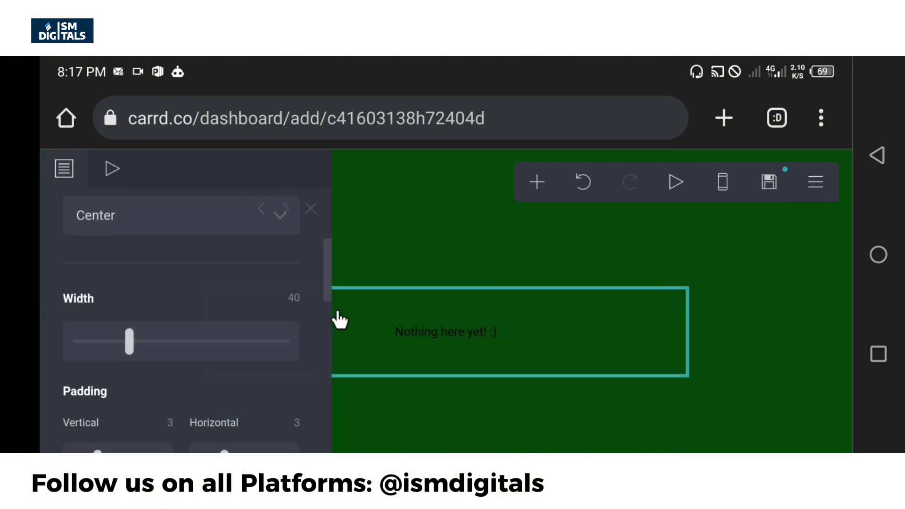
scroll(242, 307, "up", 4)
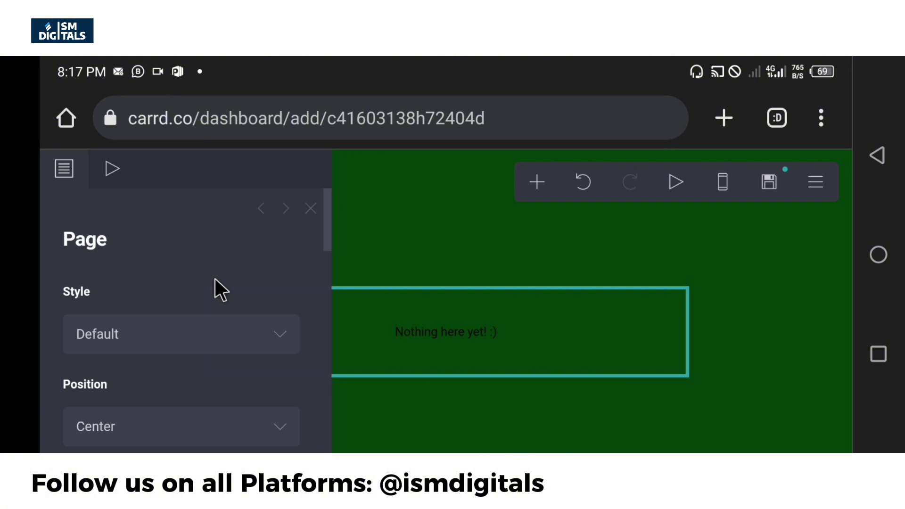
scroll(219, 284, "down", 5)
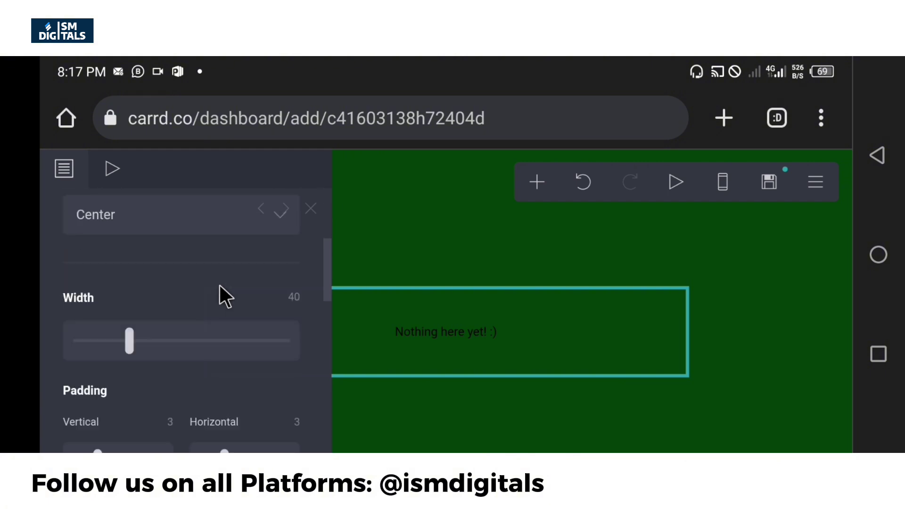
scroll(219, 285, "down", 5)
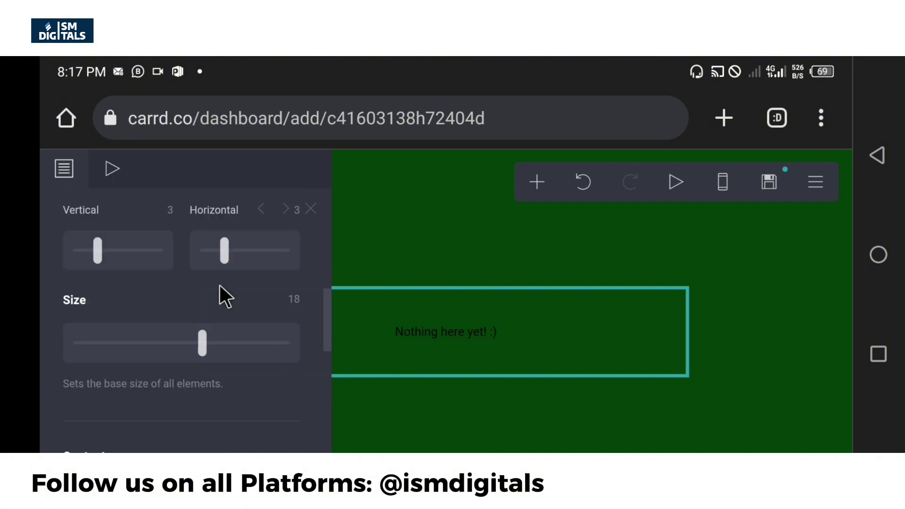
scroll(221, 287, "down", 5)
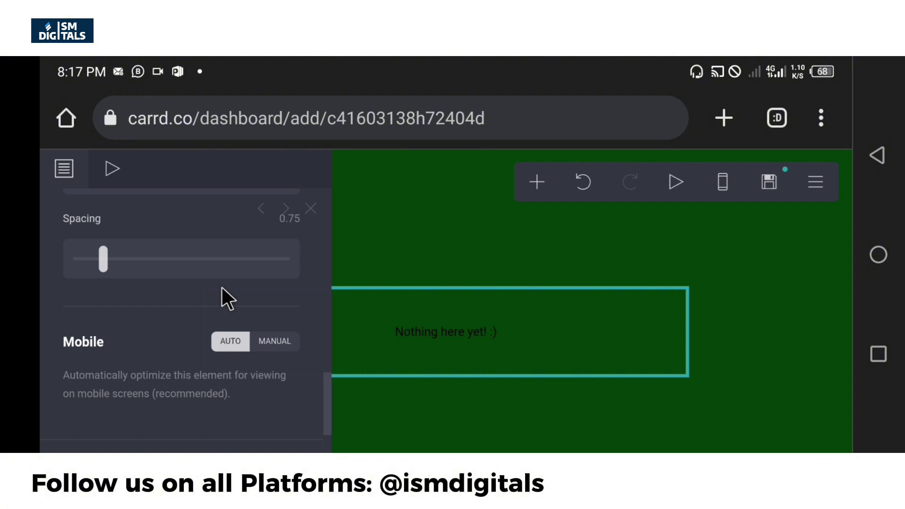
scroll(222, 286, "up", 10)
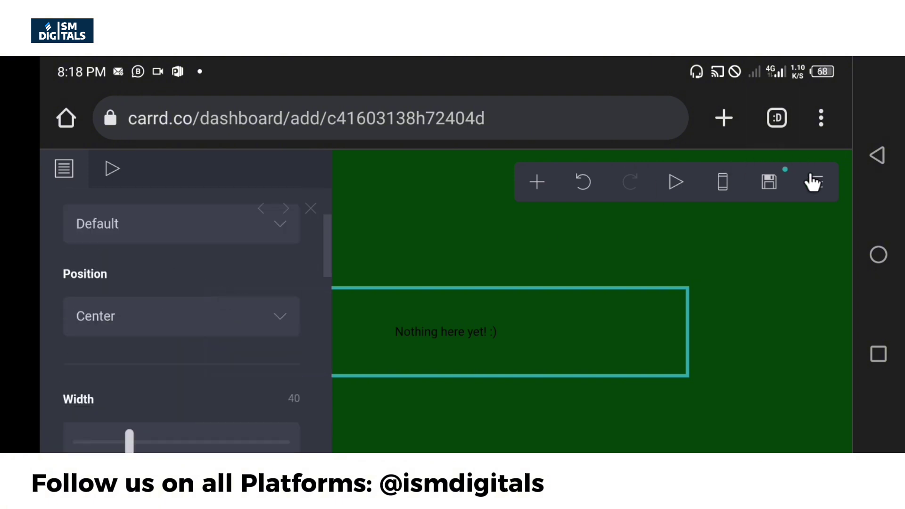
left_click(617, 229)
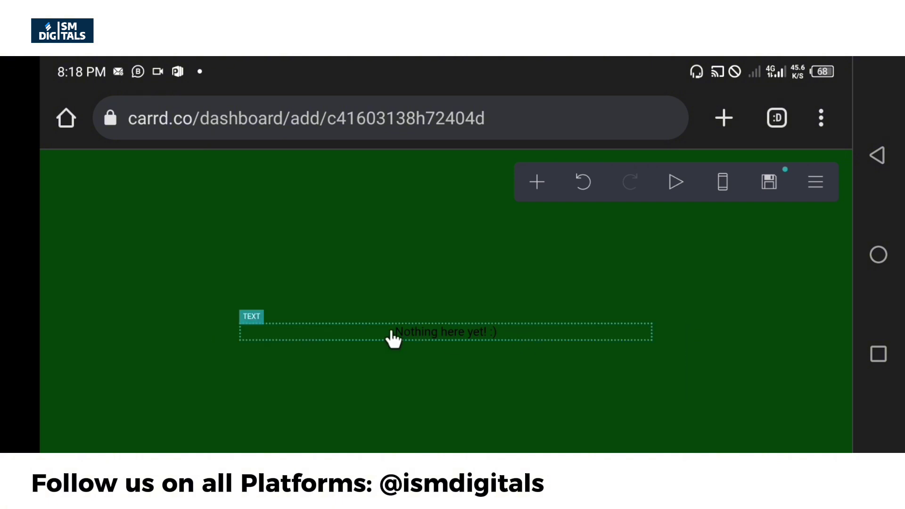
- Delete the "Nothing here yet! :)" placeholder text element from the page
left_click(378, 333)
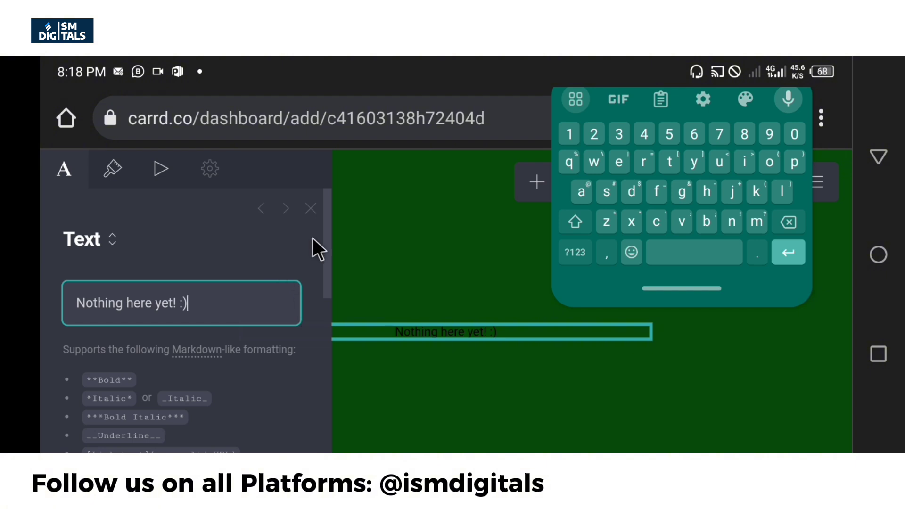
left_click_drag(740, 286, 740, 431)
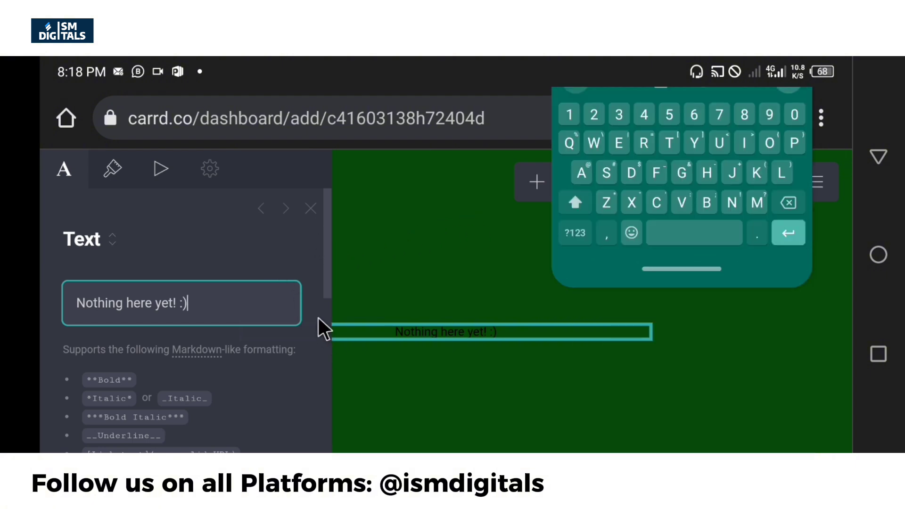
scroll(320, 330, "down", 10)
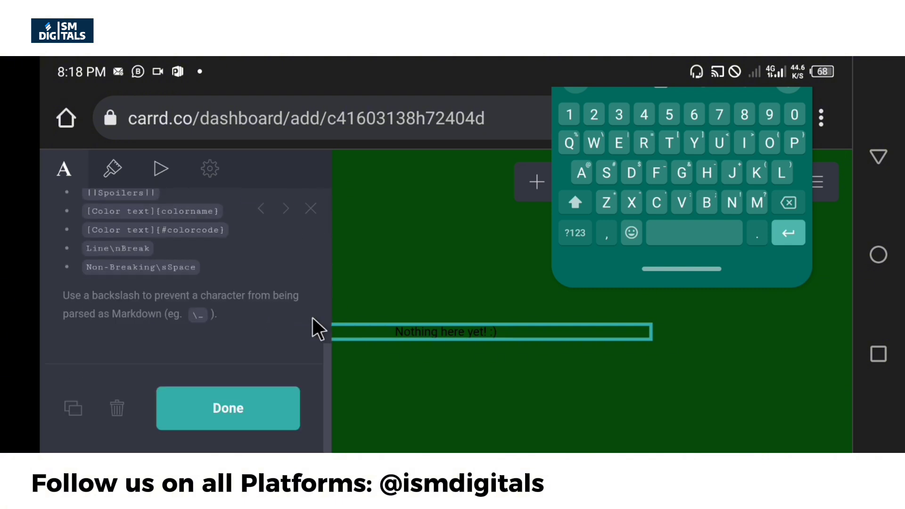
left_click(117, 408)
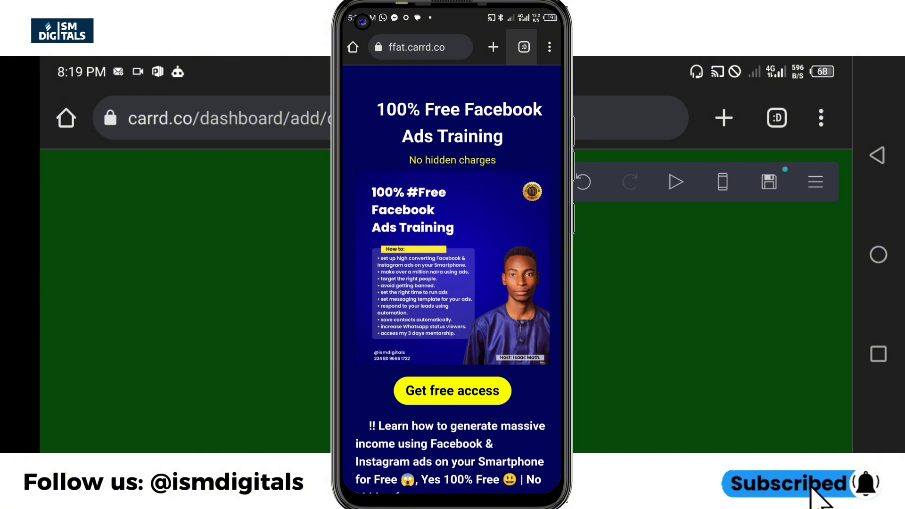
- Review the layout of the example Facebook ads training landing page from its heading down to the countdown timer
scroll(451, 283, "down", 3)
scroll(452, 283, "down", 5)
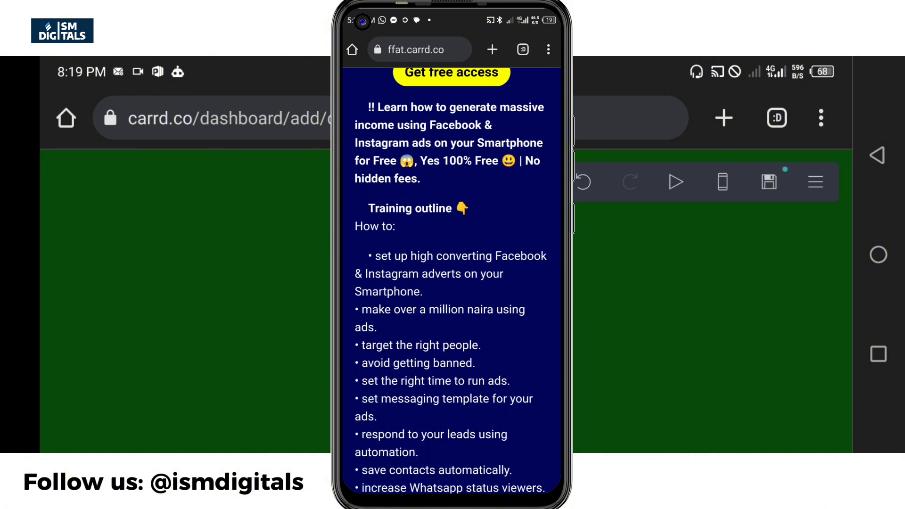
scroll(452, 283, "down", 2)
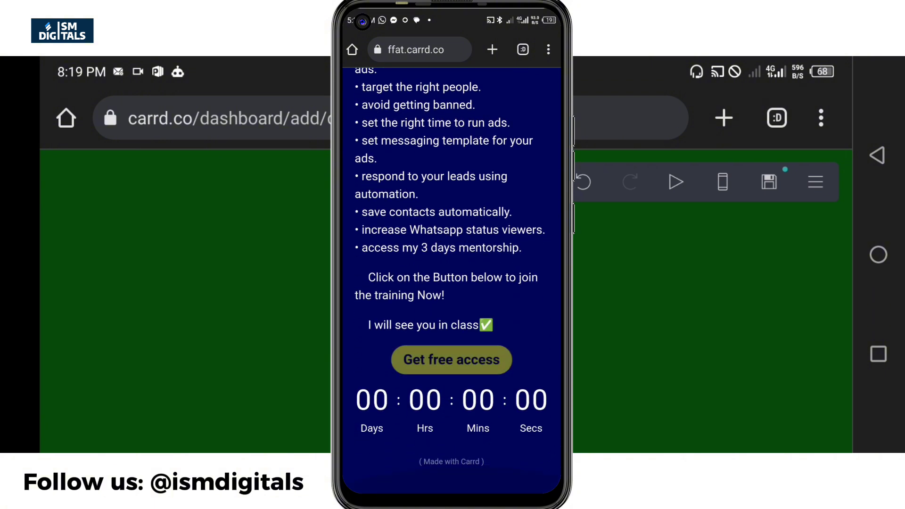
scroll(451, 283, "up", 5)
scroll(451, 283, "up", 3)
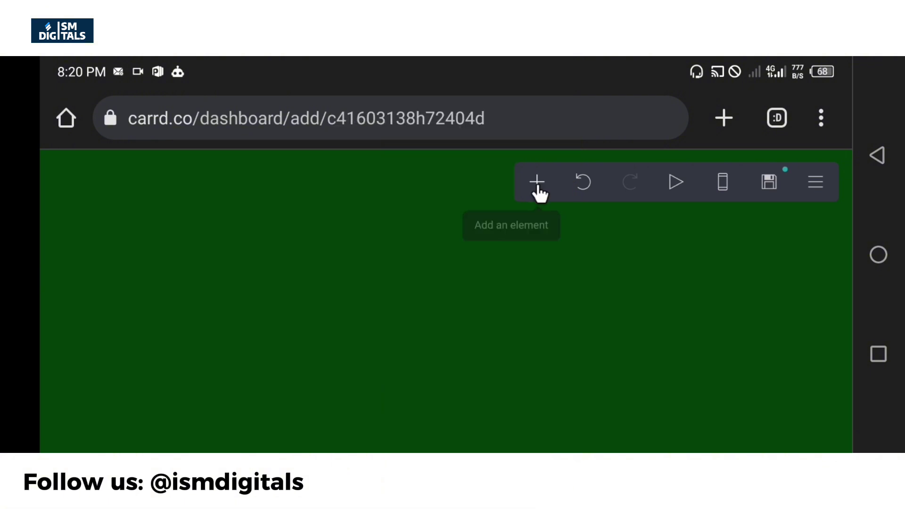
- Add a text element to the page that reads "WhatsApp Automation"
left_click(537, 185)
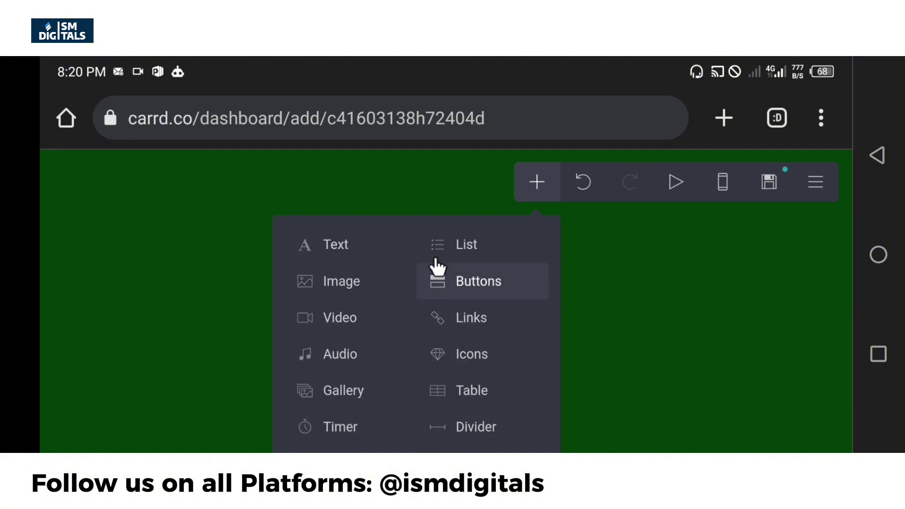
left_click(344, 247)
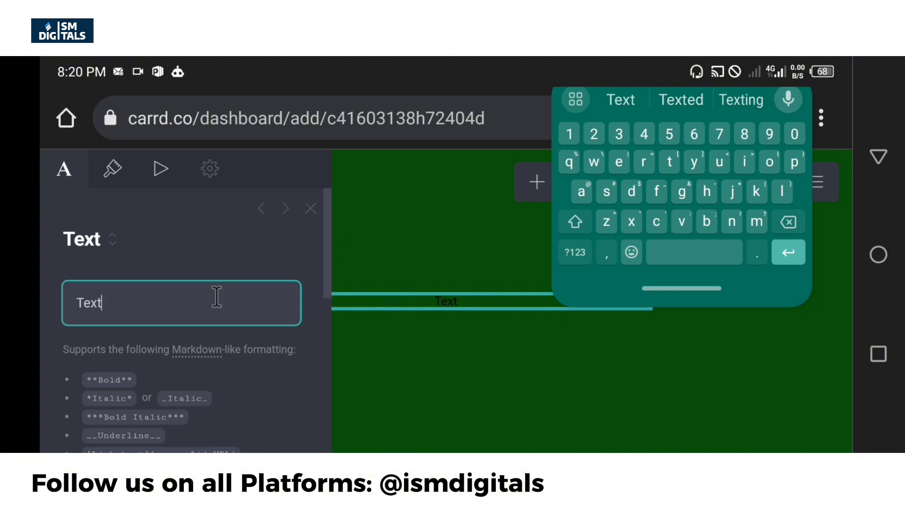
left_click(789, 222)
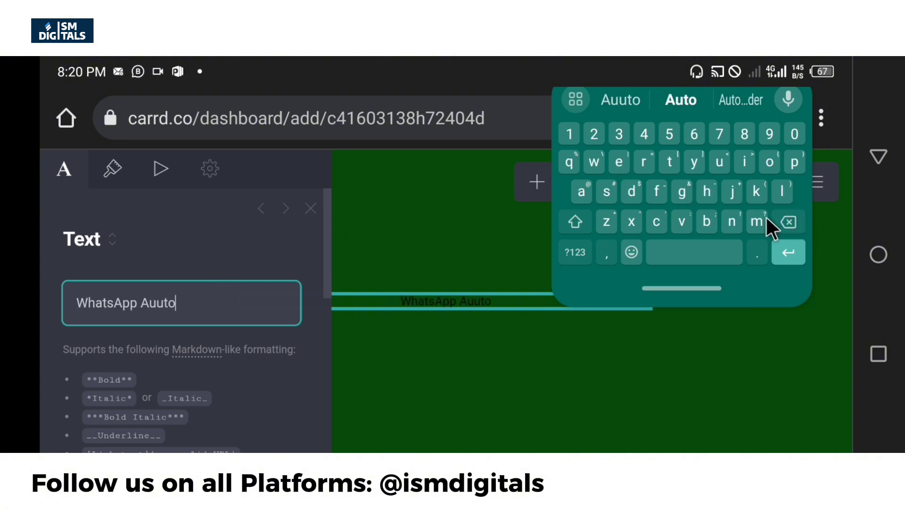
left_click(758, 219)
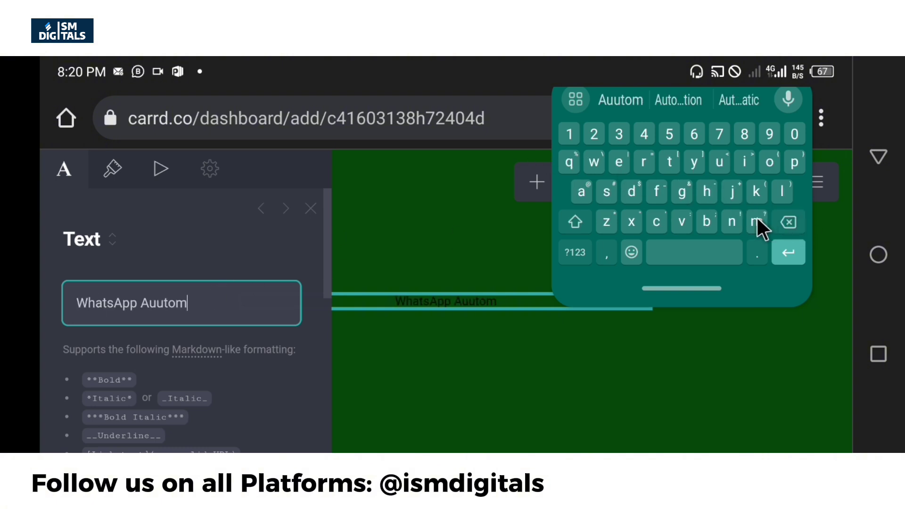
left_click(674, 100)
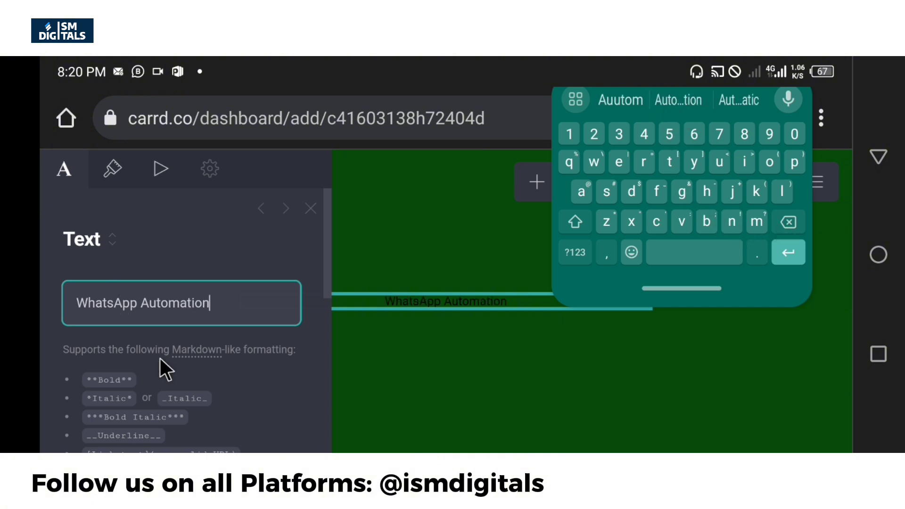
- Set the "WhatsApp Automation" text color to white (#FFFFFF)
scroll(142, 337, "down", 5)
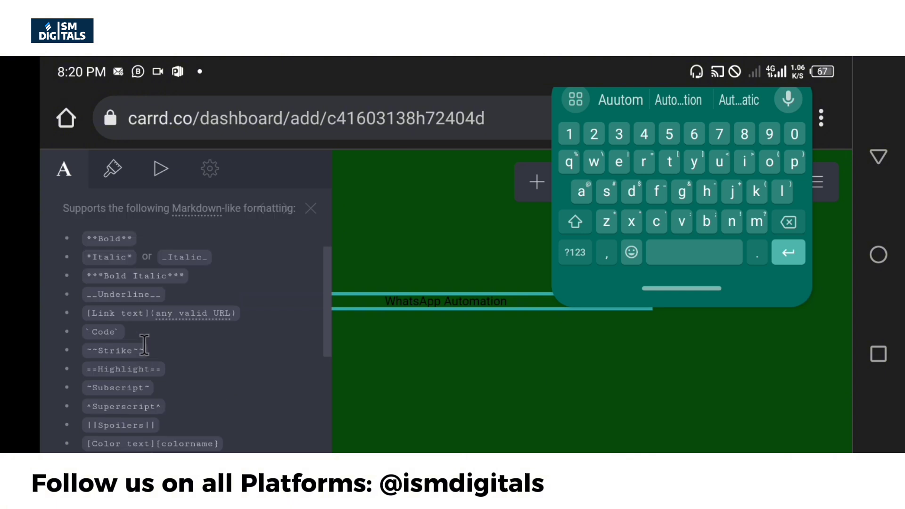
scroll(142, 336, "up", 2)
scroll(198, 263, "up", 3)
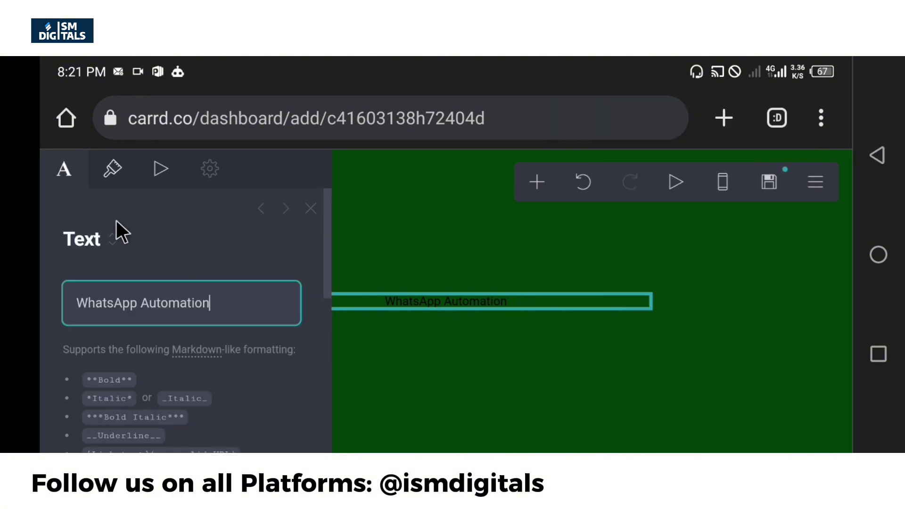
left_click(113, 174)
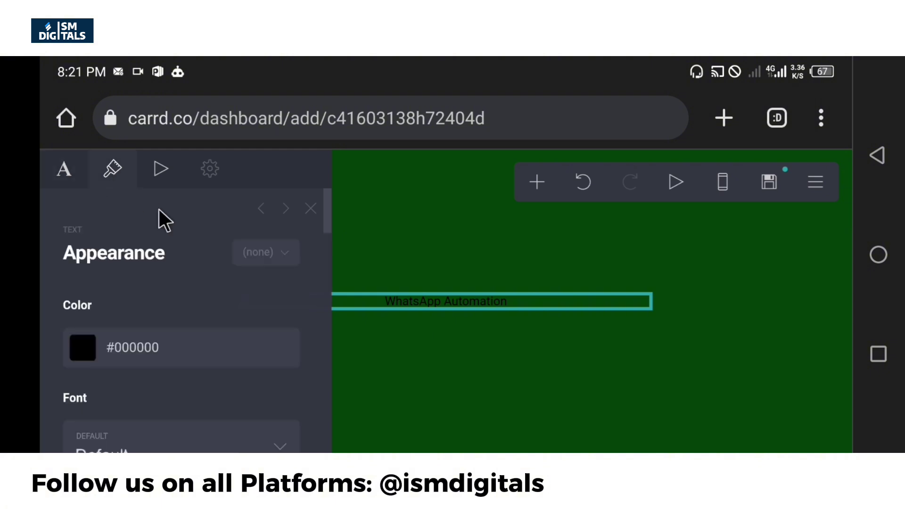
left_click(89, 361)
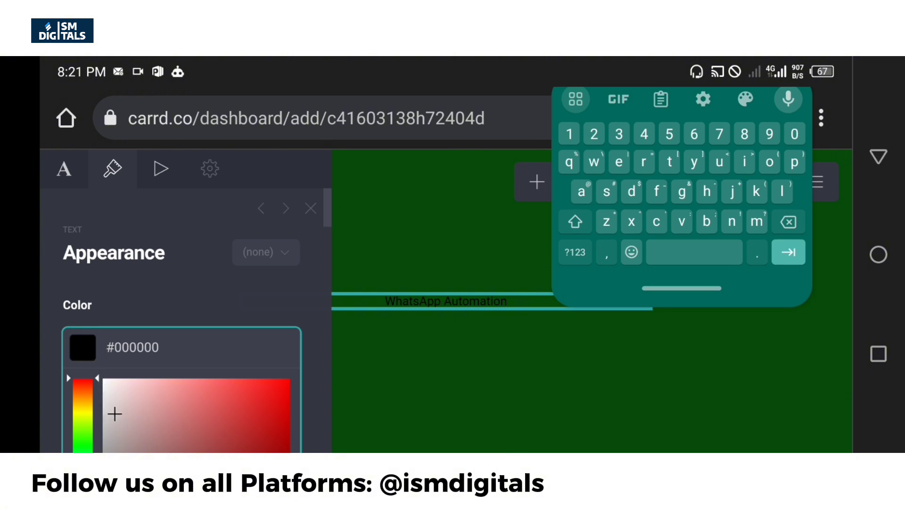
left_click(103, 378)
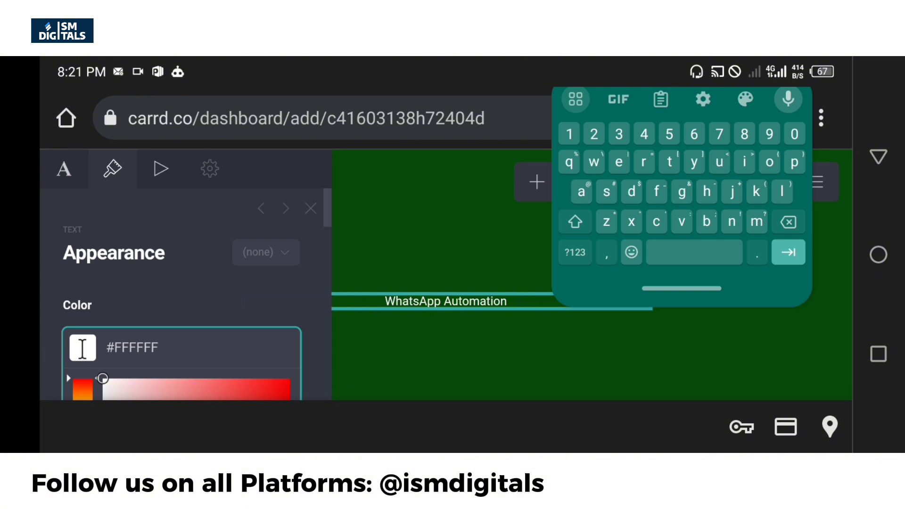
left_click(142, 307)
- Change the heading's font to Montserrat and enlarge its size to 4.5
scroll(139, 324, "down", 2)
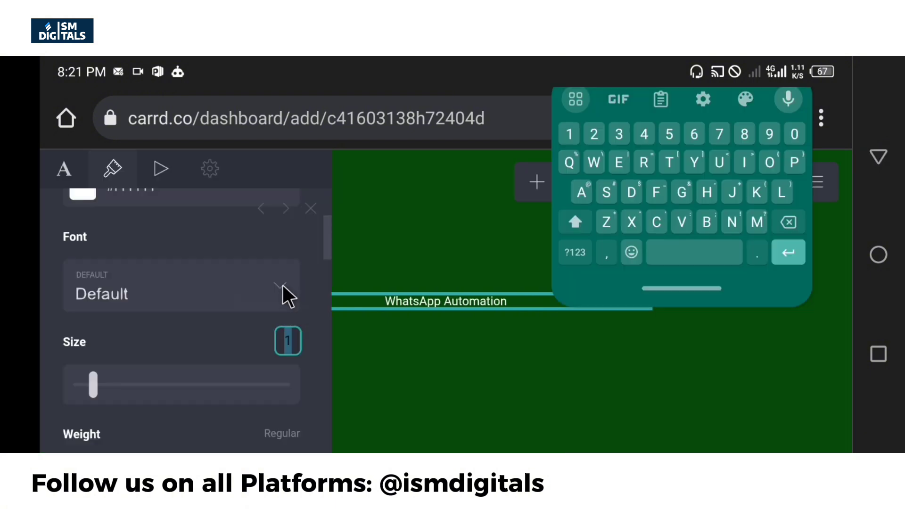
left_click(283, 285)
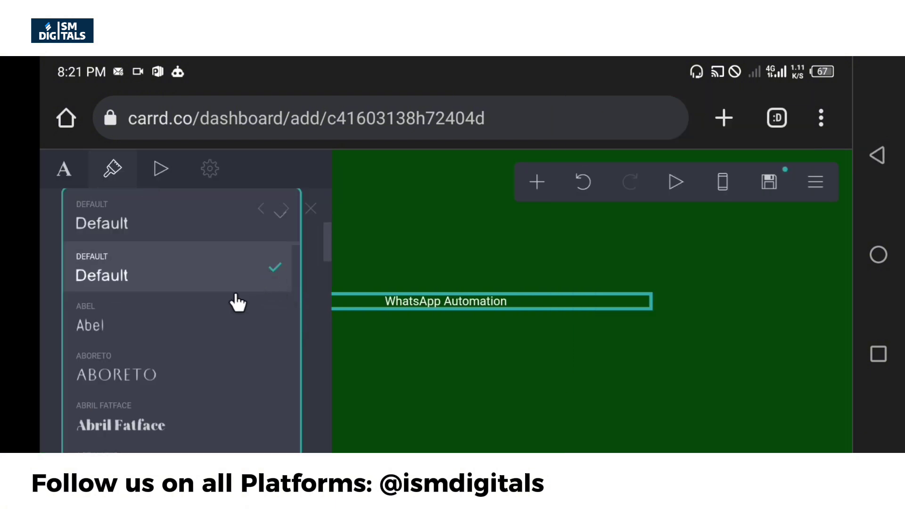
scroll(227, 349, "down", 20)
scroll(250, 346, "up", 15)
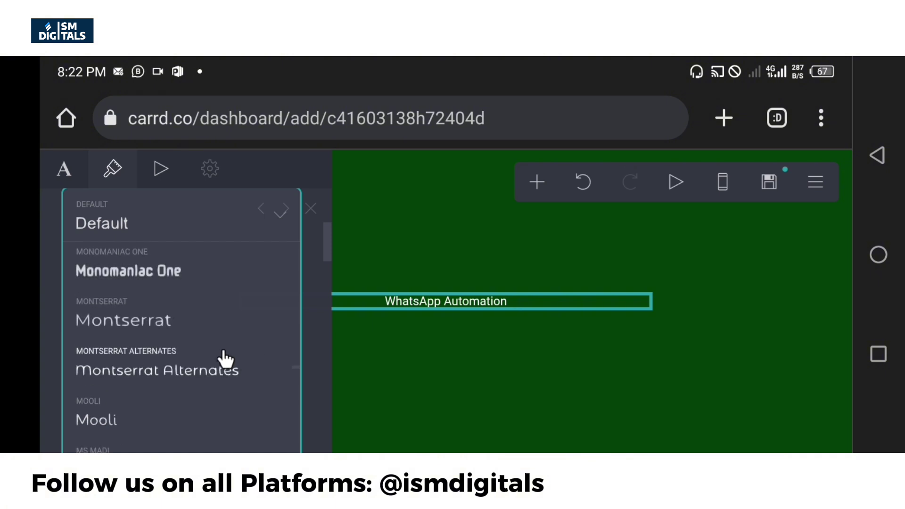
left_click(107, 322)
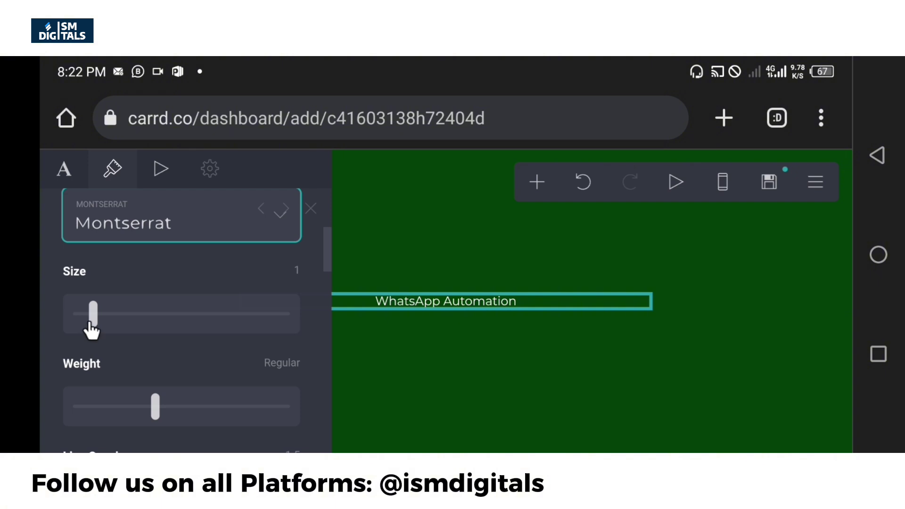
left_click_drag(95, 319, 258, 322)
left_click_drag(240, 326, 207, 324)
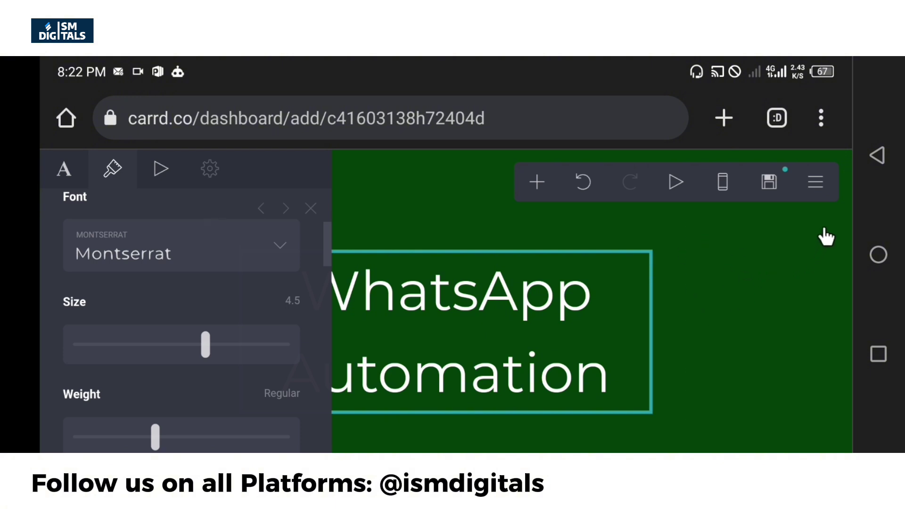
- In the page settings, set the width to Max and the vertical padding to 5
left_click(814, 195)
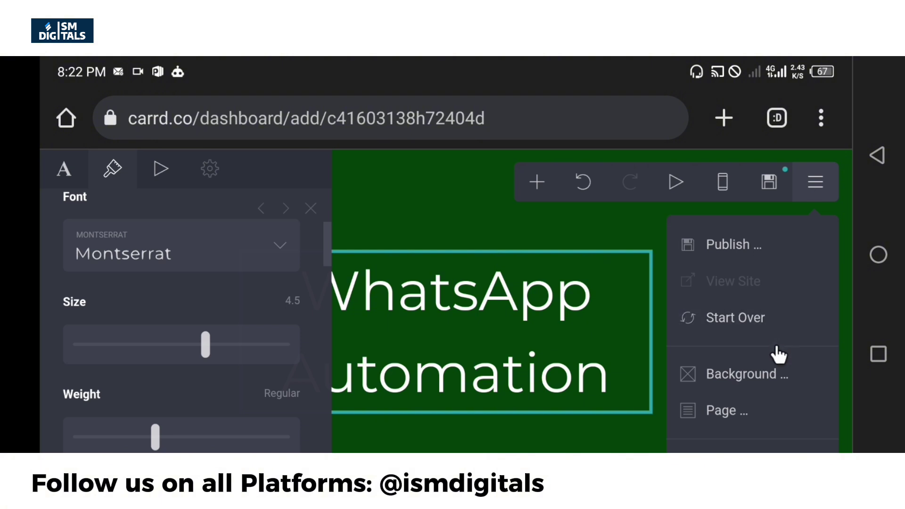
left_click(742, 408)
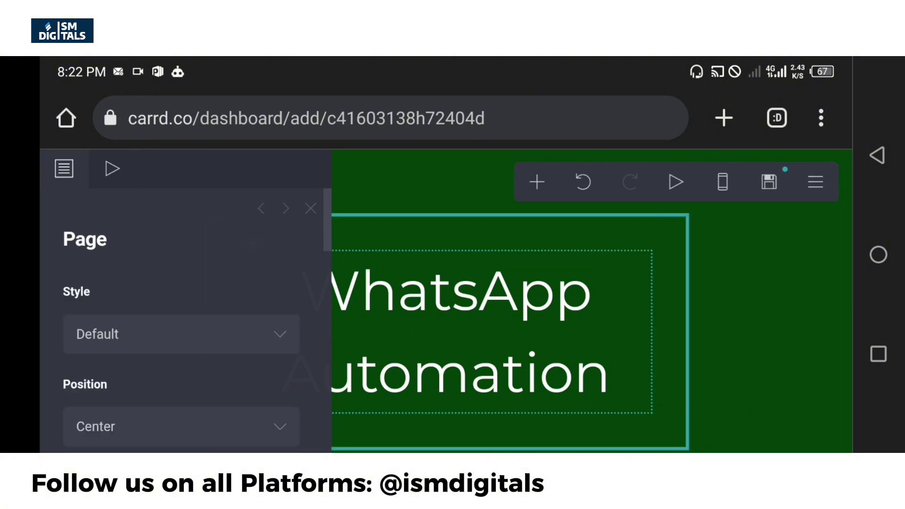
scroll(127, 302, "down", 2)
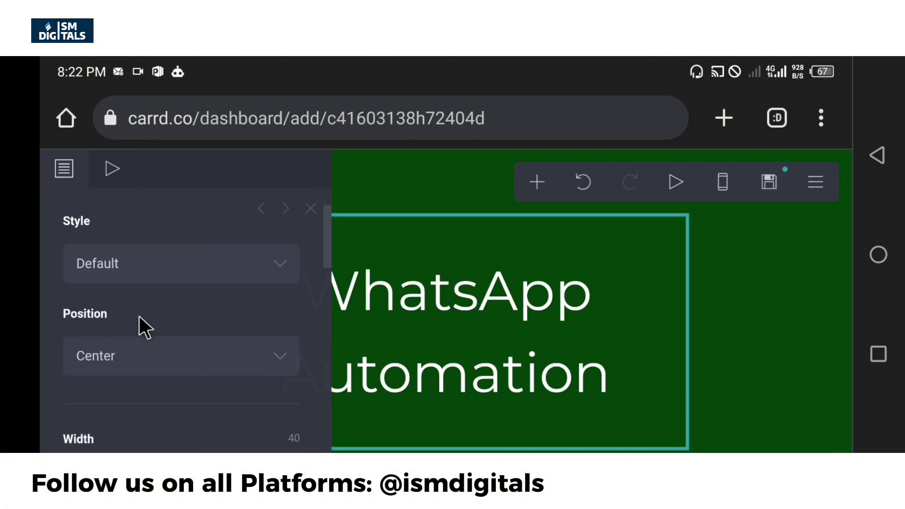
scroll(150, 320, "down", 3)
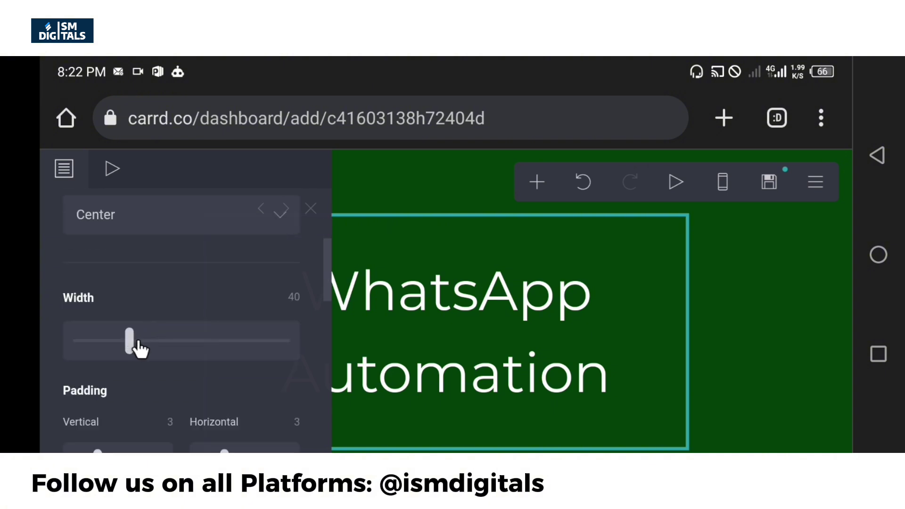
left_click_drag(136, 347, 306, 339)
scroll(259, 349, "down", 5)
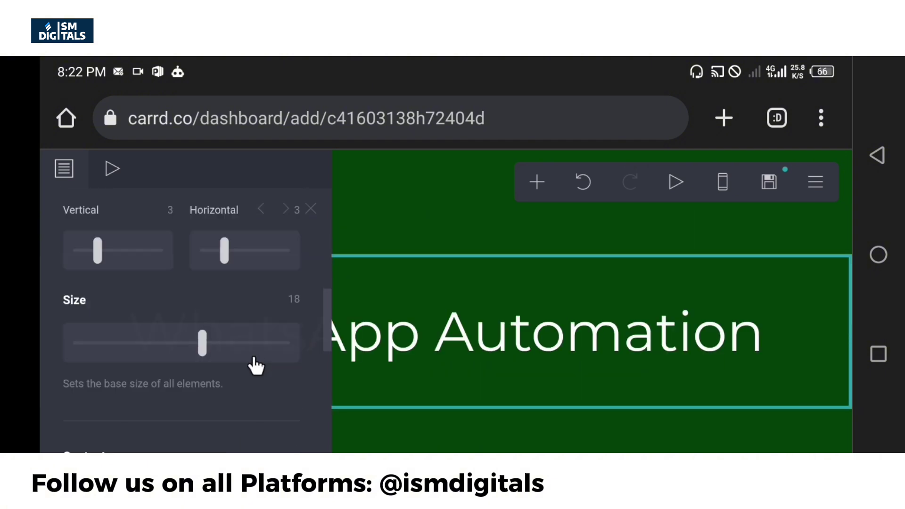
scroll(364, 350, "down", 2)
scroll(273, 370, "up", 6)
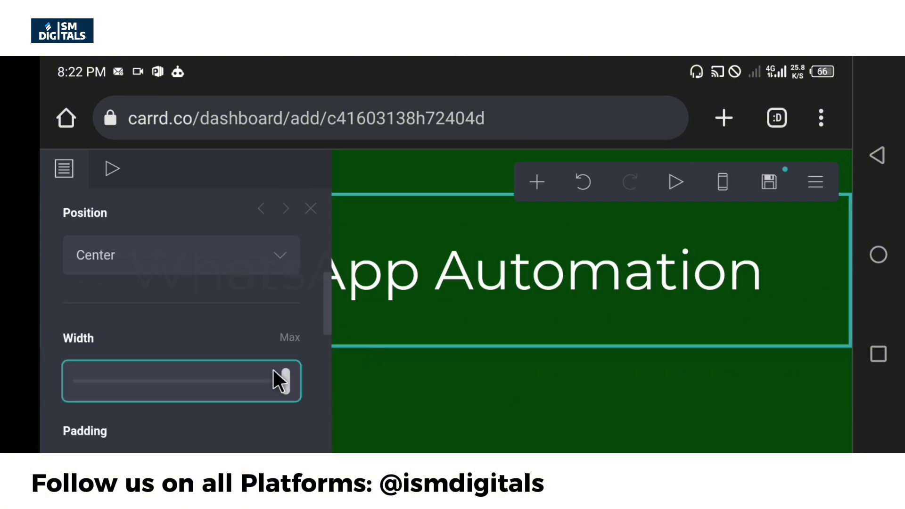
scroll(271, 370, "down", 5)
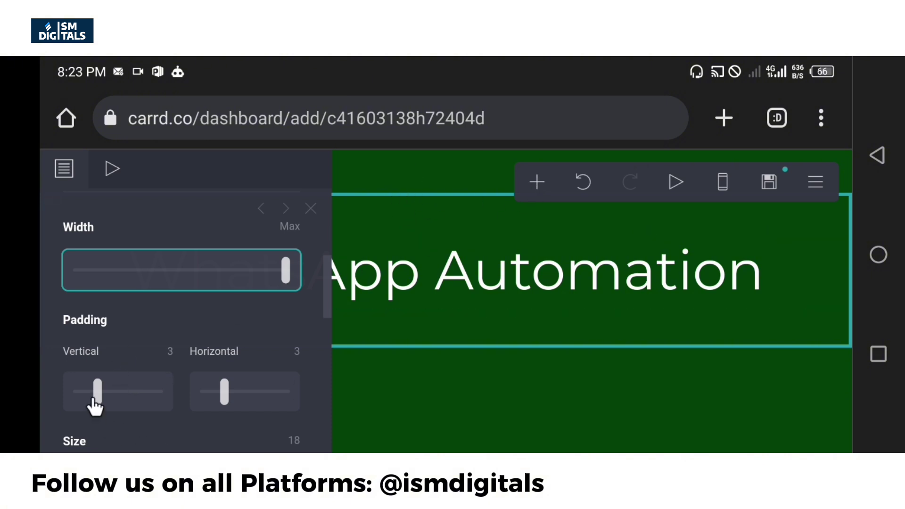
left_click_drag(97, 391, 112, 388)
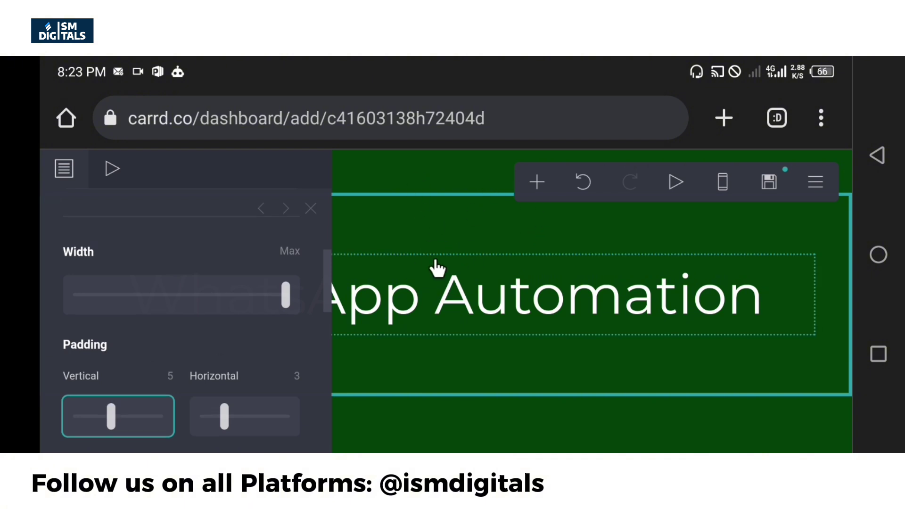
- Switch to the mobile view, set the page's mobile adjustment to Manual and close the page settings
scroll(137, 326, "down", 5)
scroll(156, 345, "down", 3)
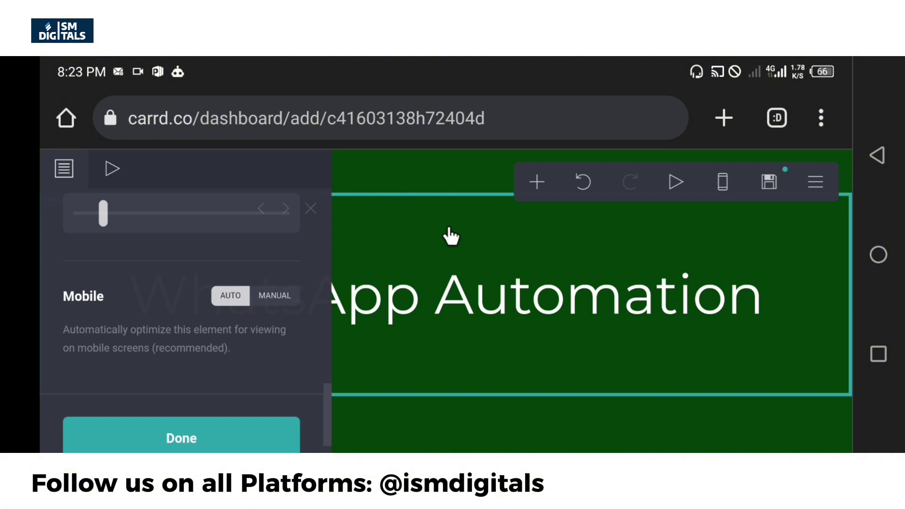
left_click(723, 183)
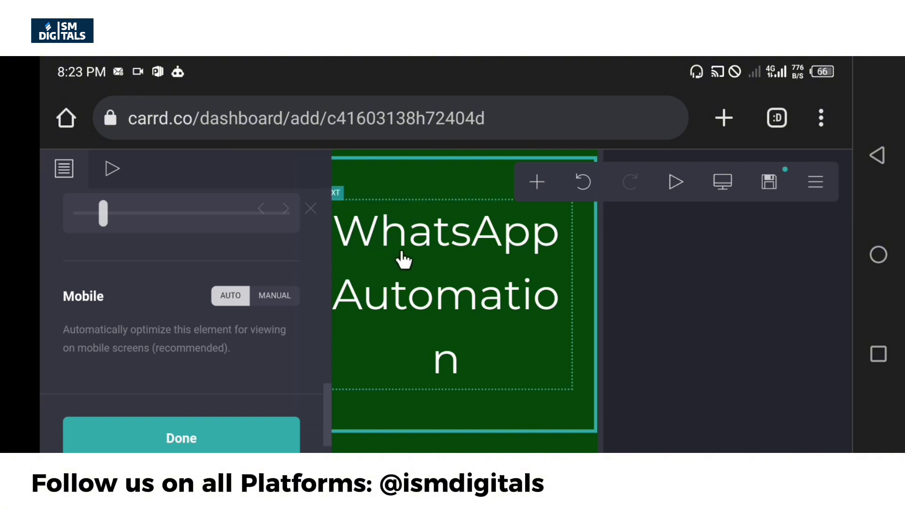
left_click(271, 297)
scroll(264, 347, "down", 2)
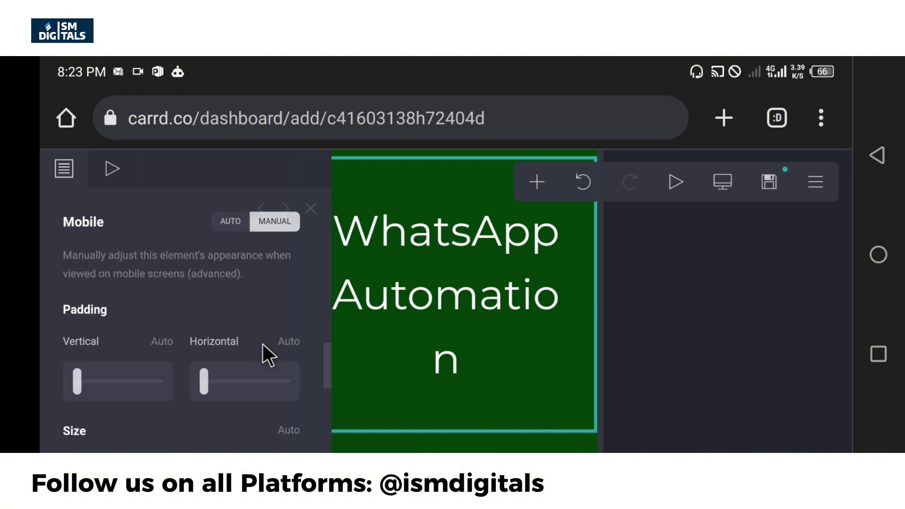
left_click(82, 381)
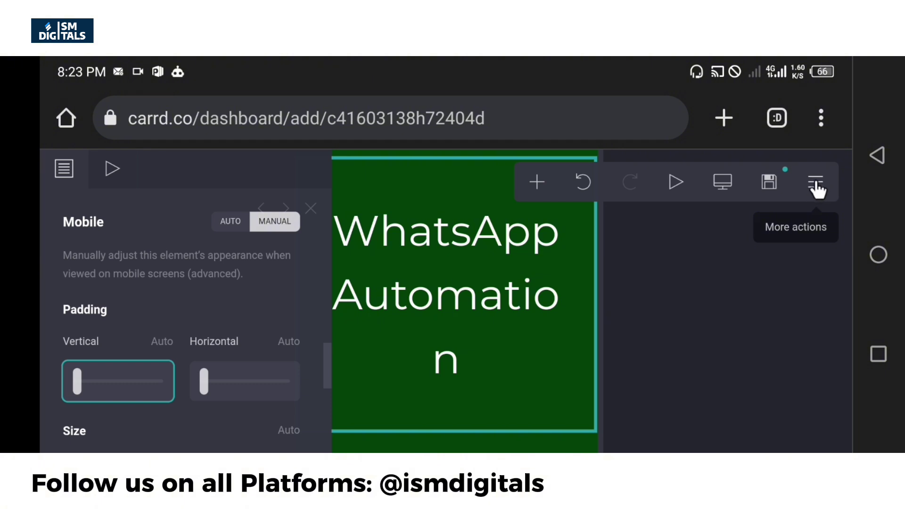
left_click(310, 208)
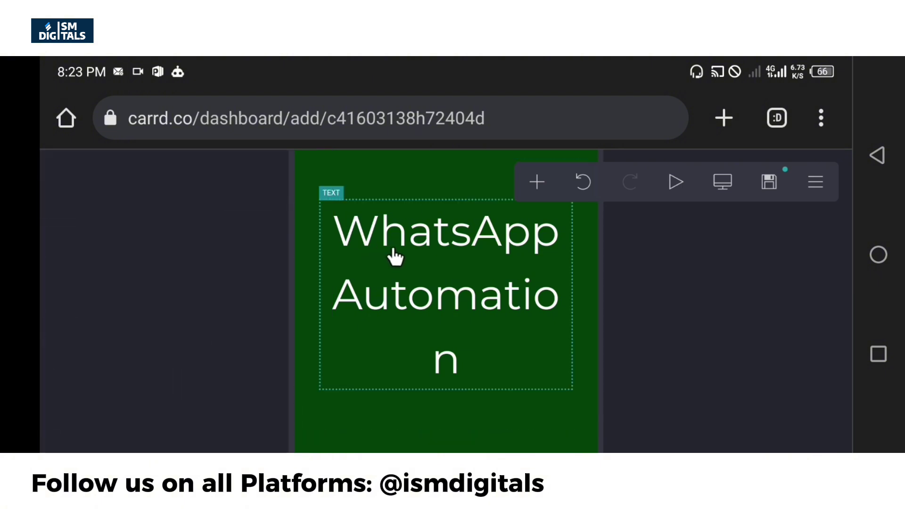
- Set the heading's mobile adjustment to Manual with a mobile text size of 3.25
left_click(422, 241)
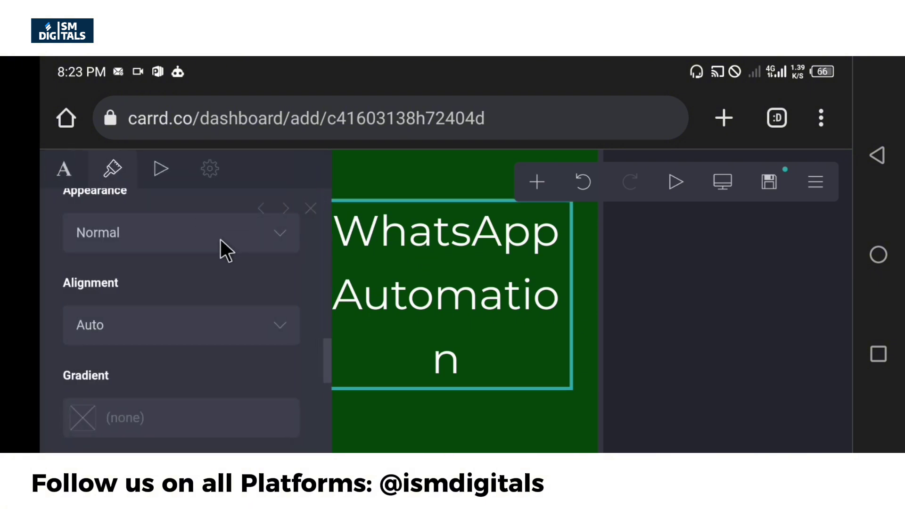
scroll(217, 243, "down", 10)
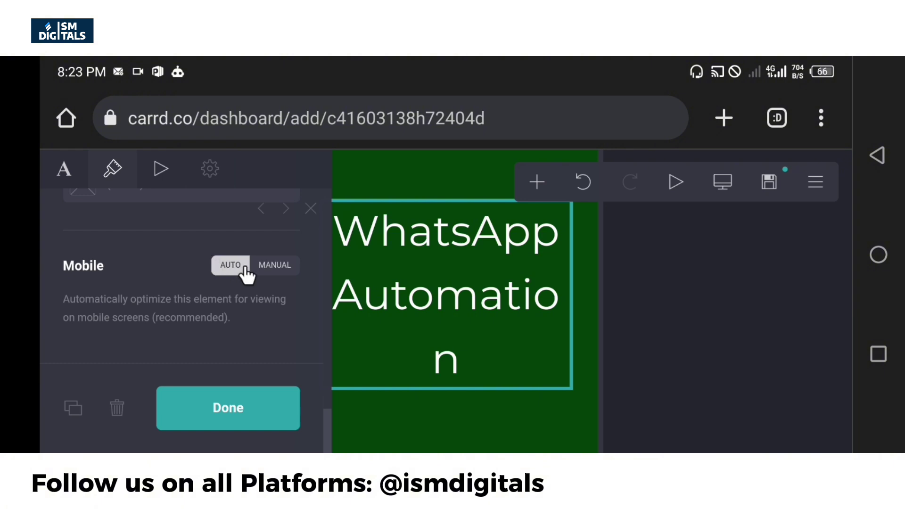
left_click(279, 270)
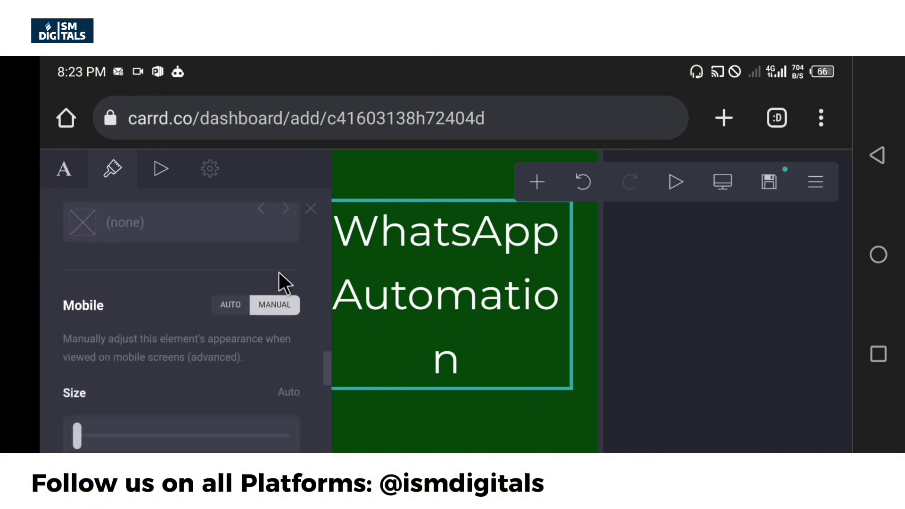
scroll(264, 290, "down", 2)
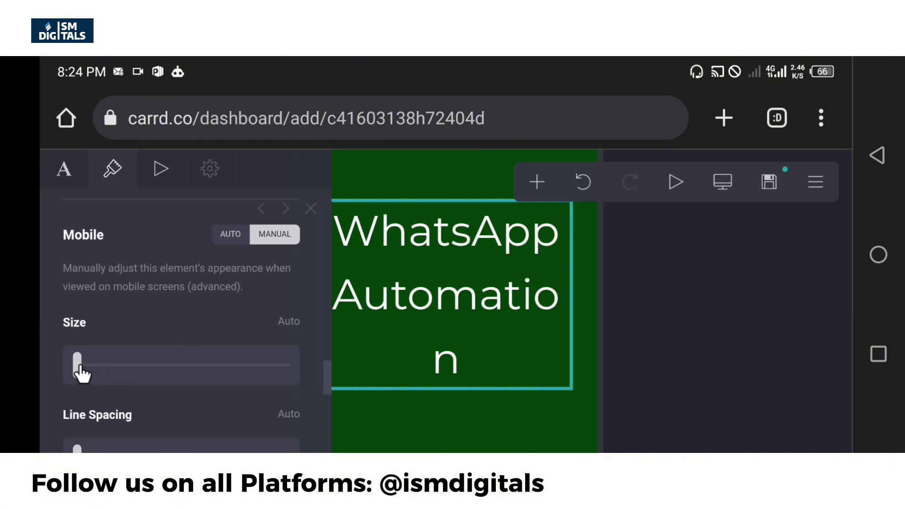
left_click_drag(79, 367, 174, 367)
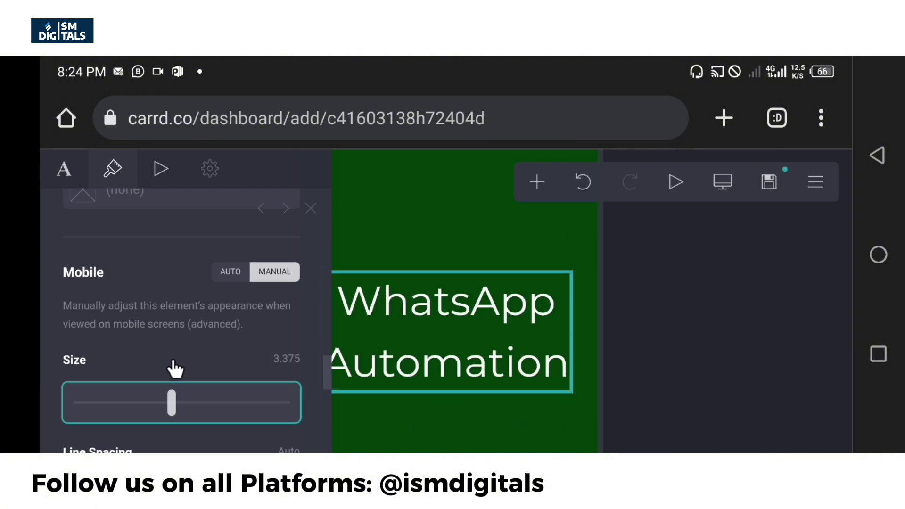
left_click_drag(173, 368, 169, 369)
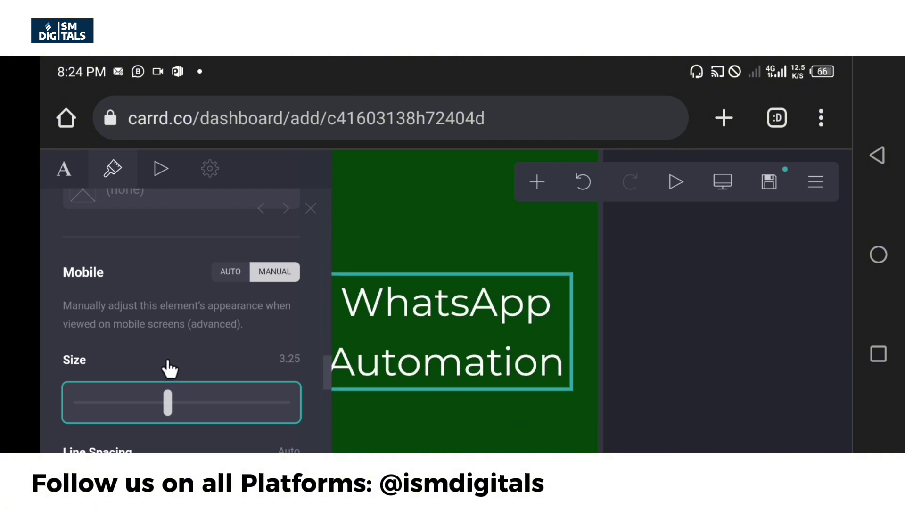
- Set the heading's weight to Extra Bold and check it in both desktop and mobile views
scroll(132, 338, "up", 8)
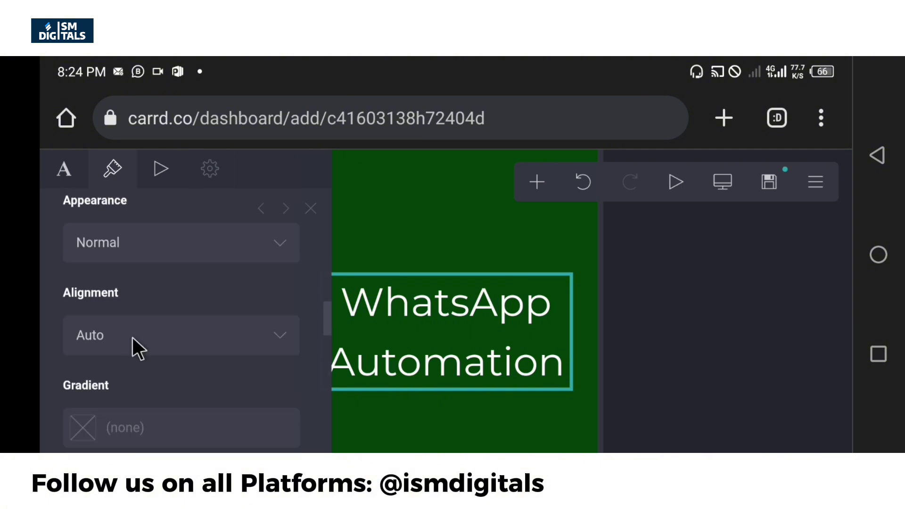
scroll(133, 339, "up", 10)
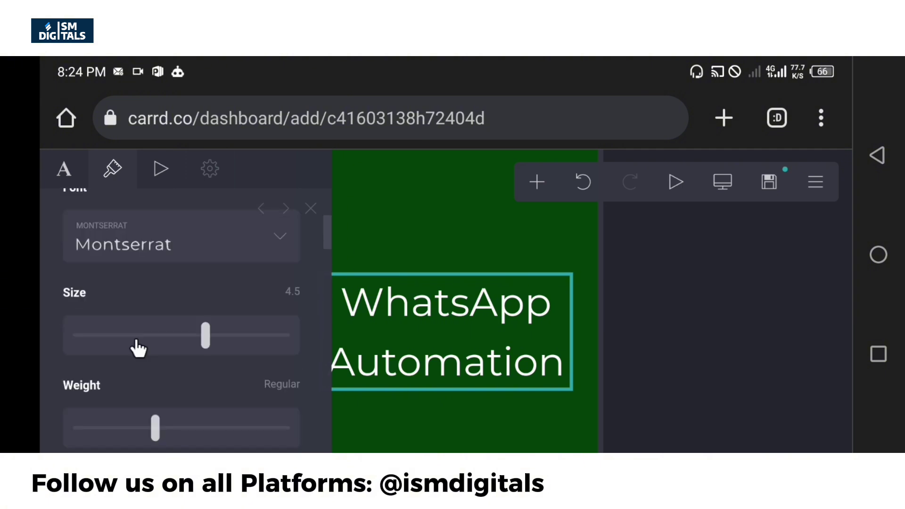
scroll(137, 331, "up", 1)
scroll(137, 333, "down", 2)
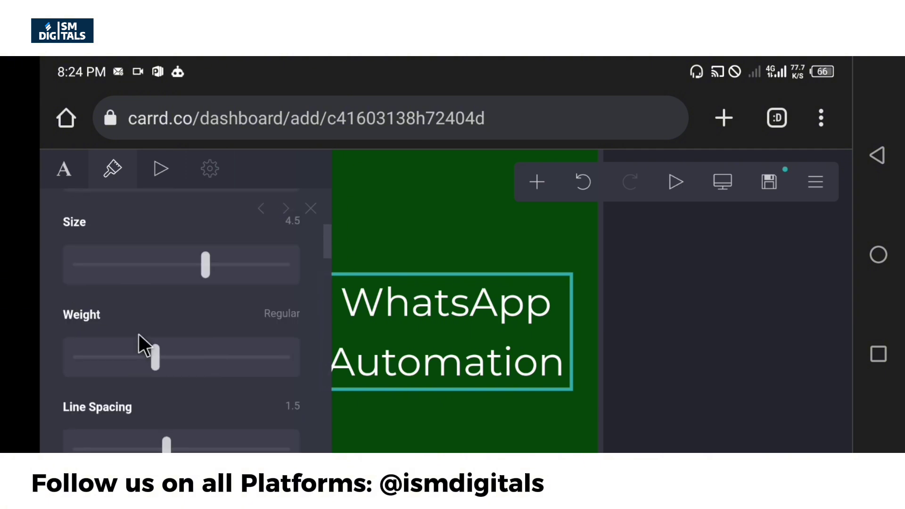
left_click_drag(158, 357, 275, 362)
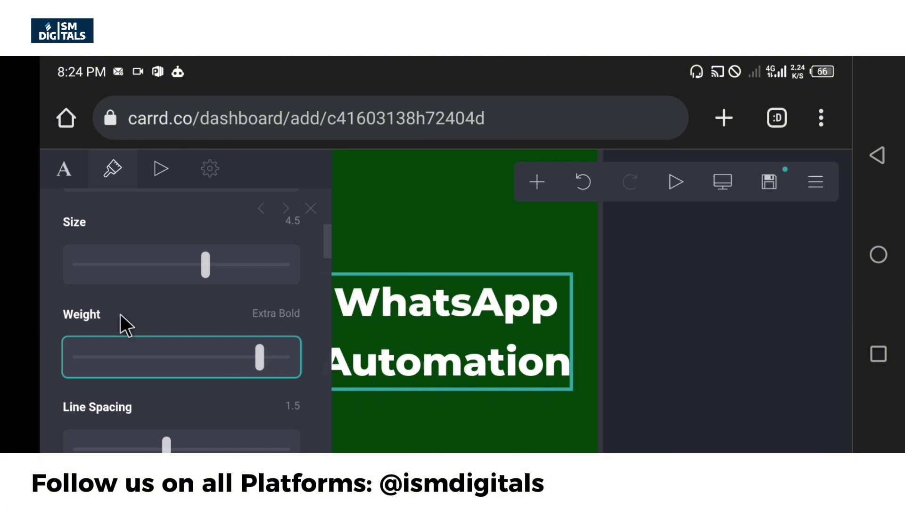
left_click(723, 182)
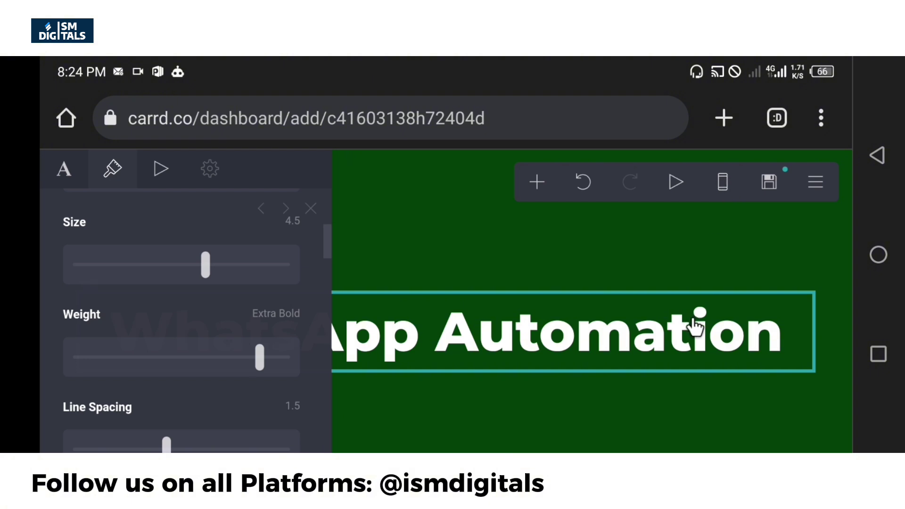
left_click(726, 185)
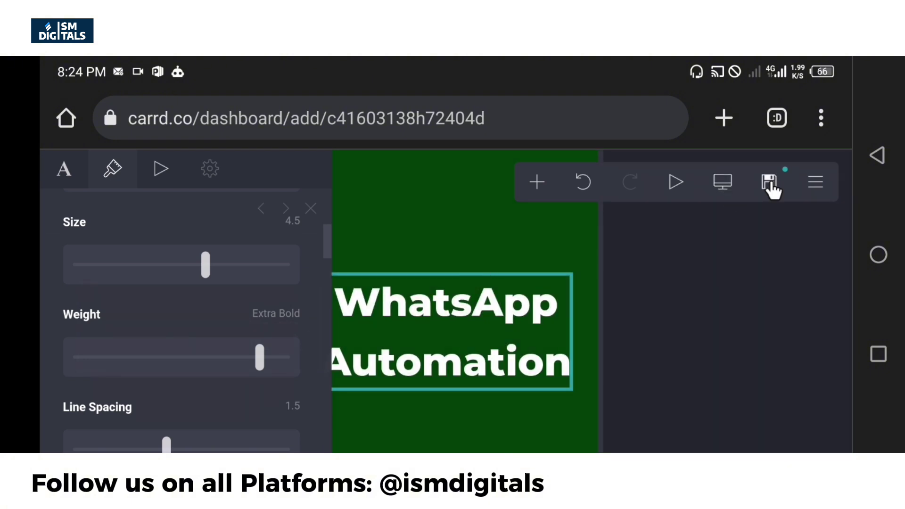
- Set the page's position to Top and switch the preview back to the desktop view
left_click(818, 185)
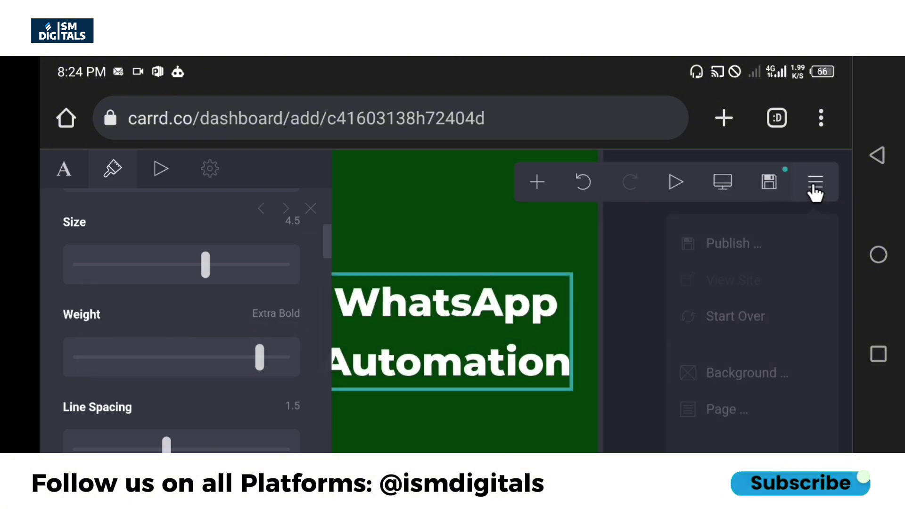
left_click(753, 409)
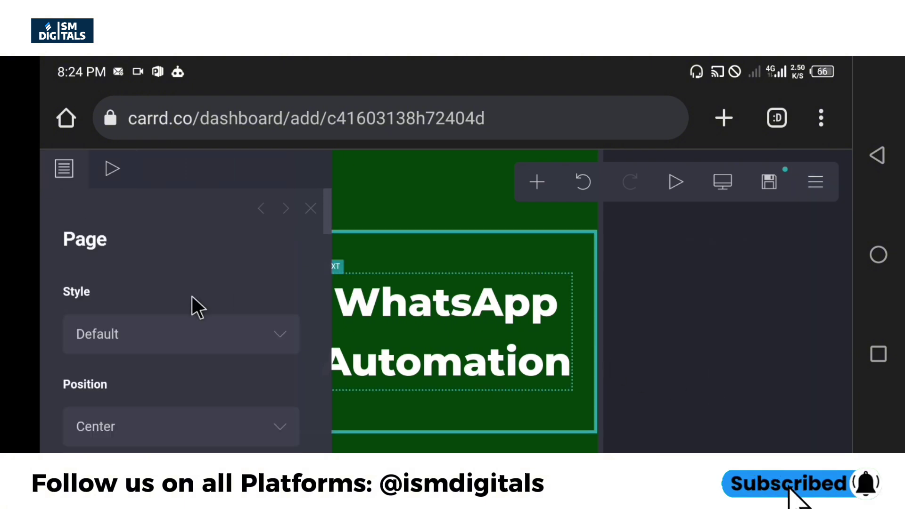
scroll(104, 321, "down", 2)
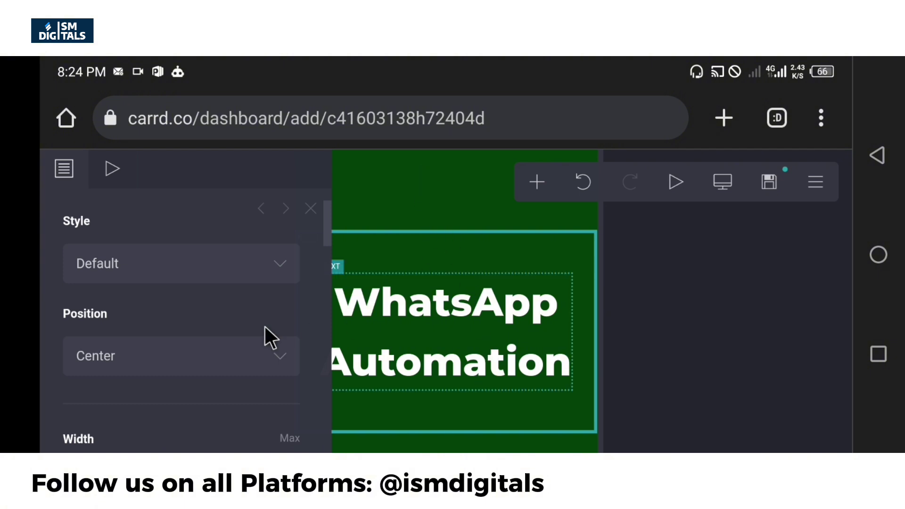
left_click(282, 356)
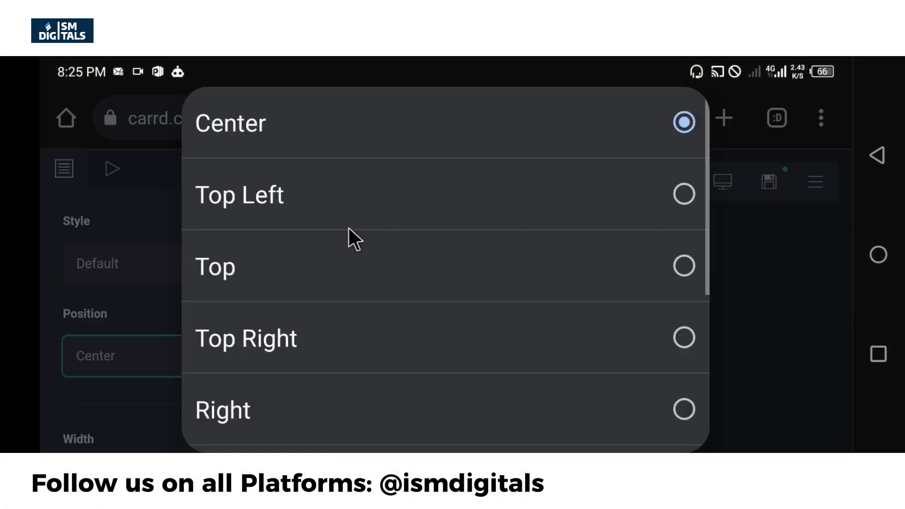
left_click(400, 260)
left_click(401, 262)
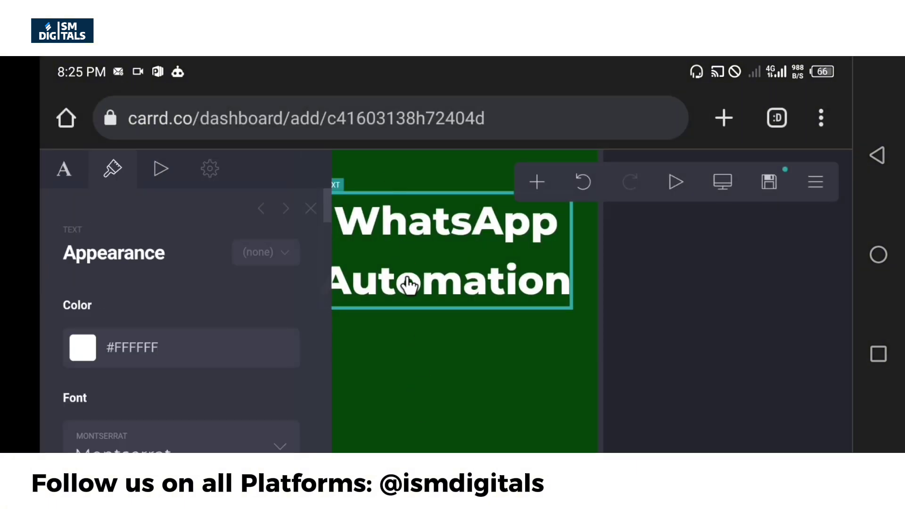
left_click(723, 184)
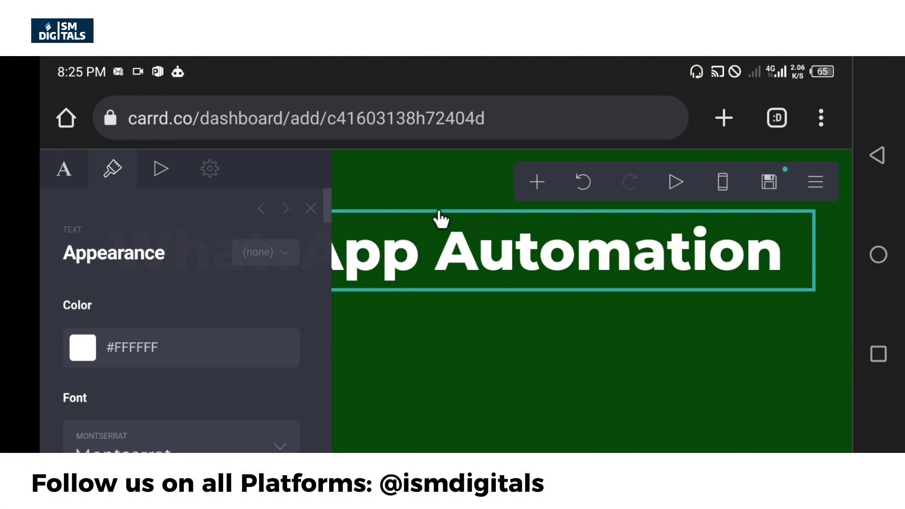
- Add a text element below the heading reading "Manage your Business 10× effectively on WhatsApp"
left_click(536, 185)
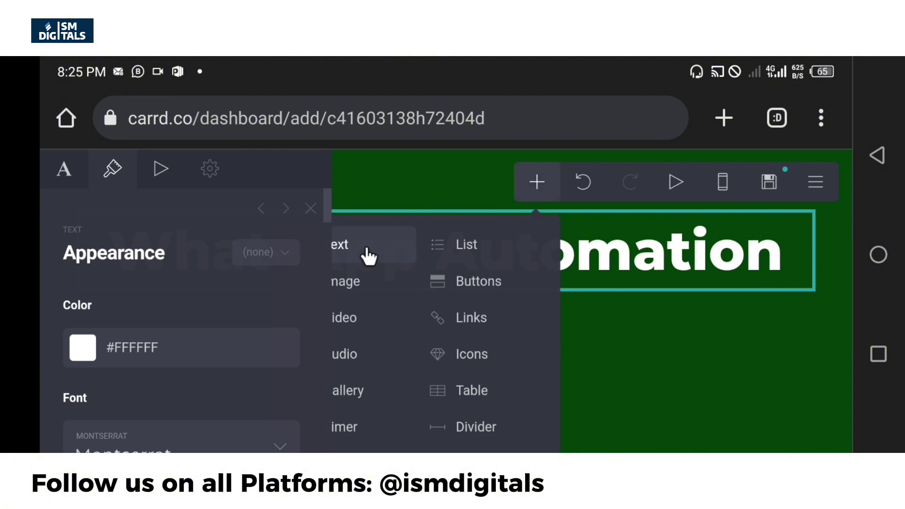
left_click(368, 248)
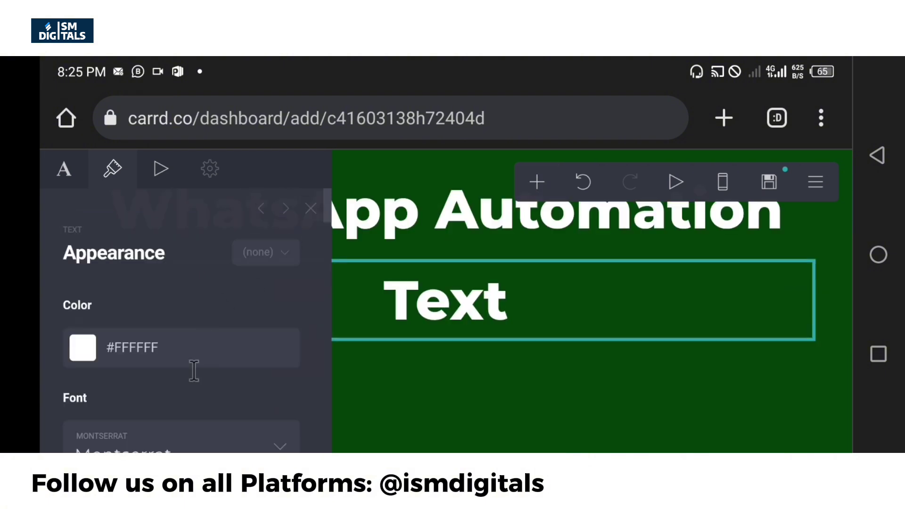
scroll(189, 380, "down", 2)
scroll(198, 316, "up", 2)
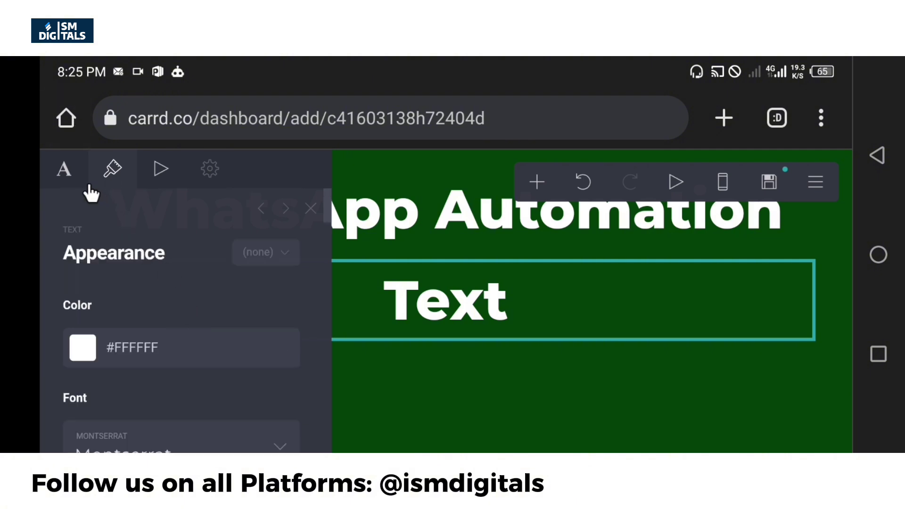
left_click(66, 172)
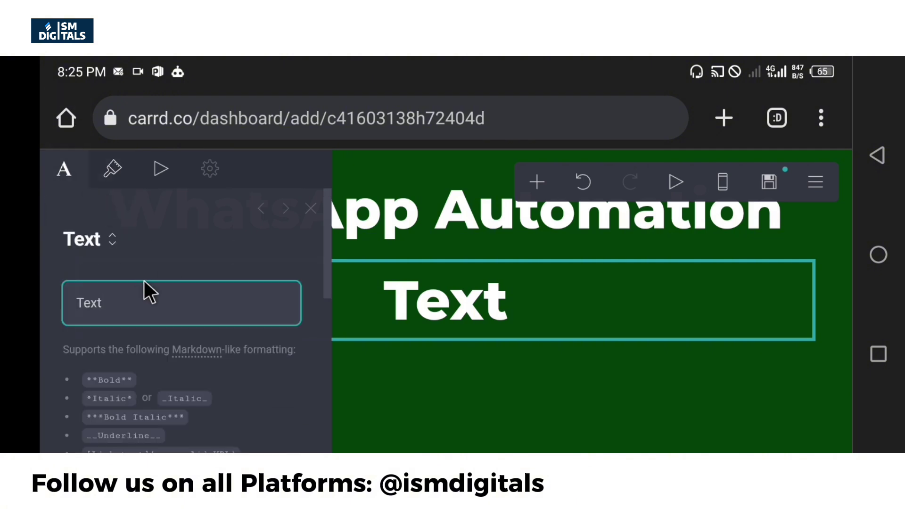
left_click_drag(127, 300, 50, 305)
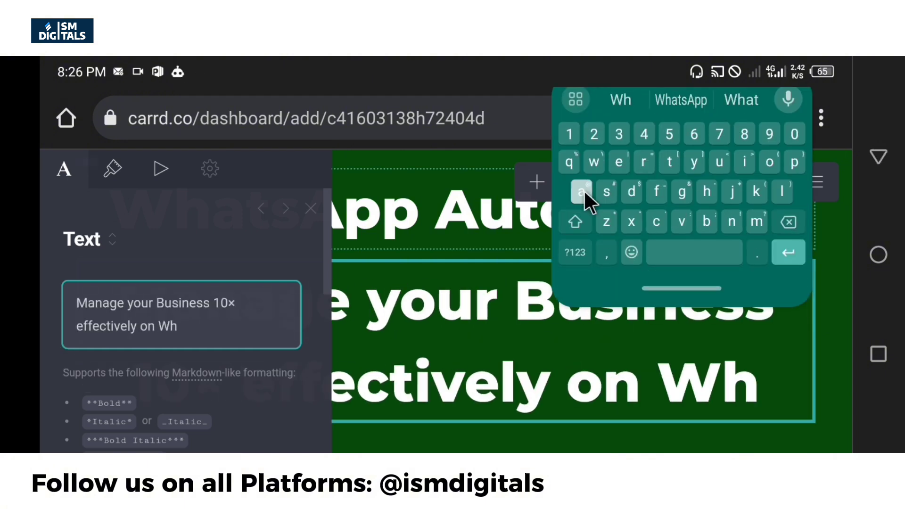
type("a")
scroll(144, 210, "up", 3)
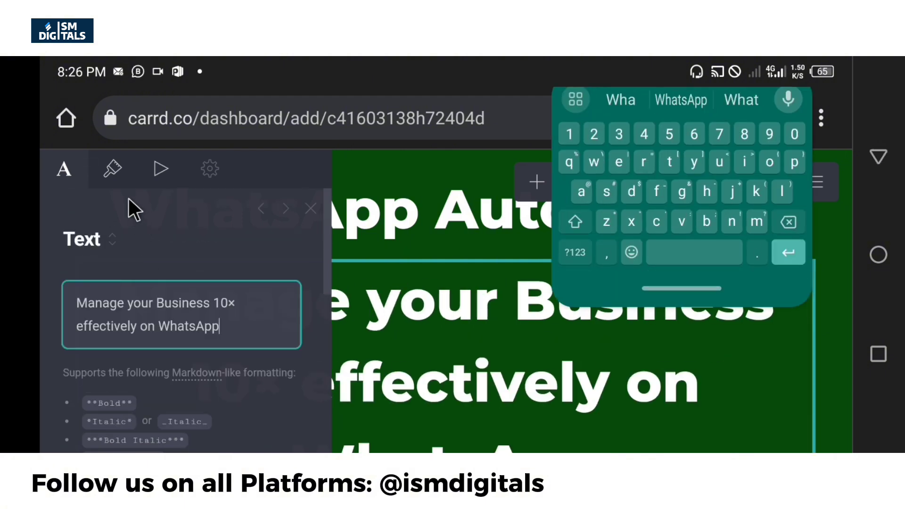
- Set the subheading's text size to 1.625 and its weight to Semi Bold
left_click(112, 174)
scroll(151, 287, "down", 2)
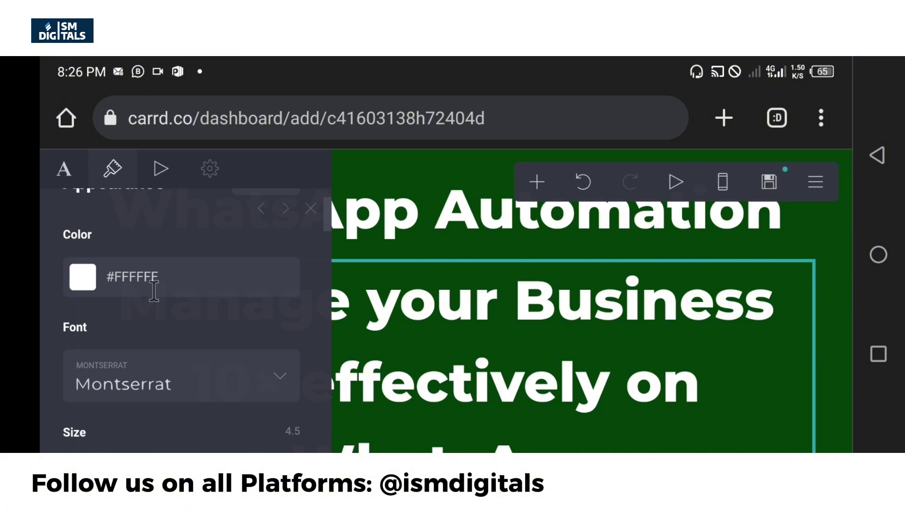
scroll(157, 295, "down", 2)
scroll(176, 303, "down", 3)
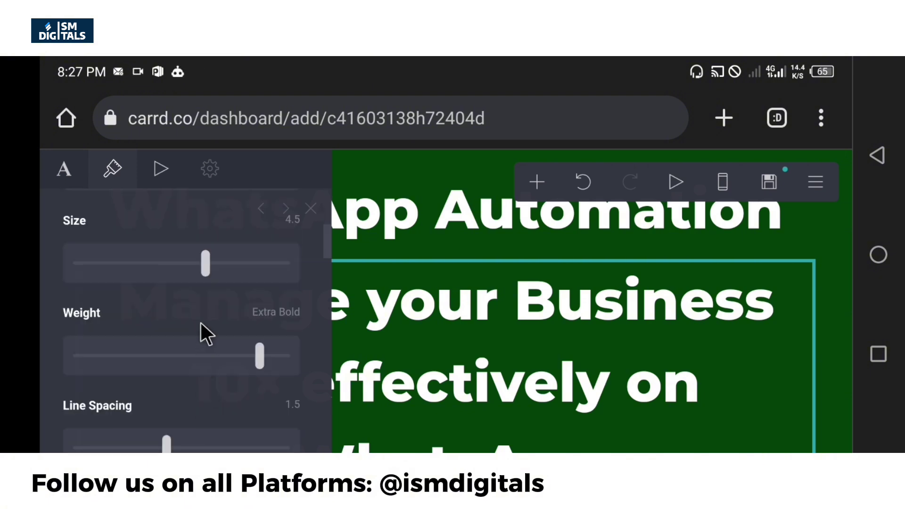
left_click_drag(200, 273, 116, 273)
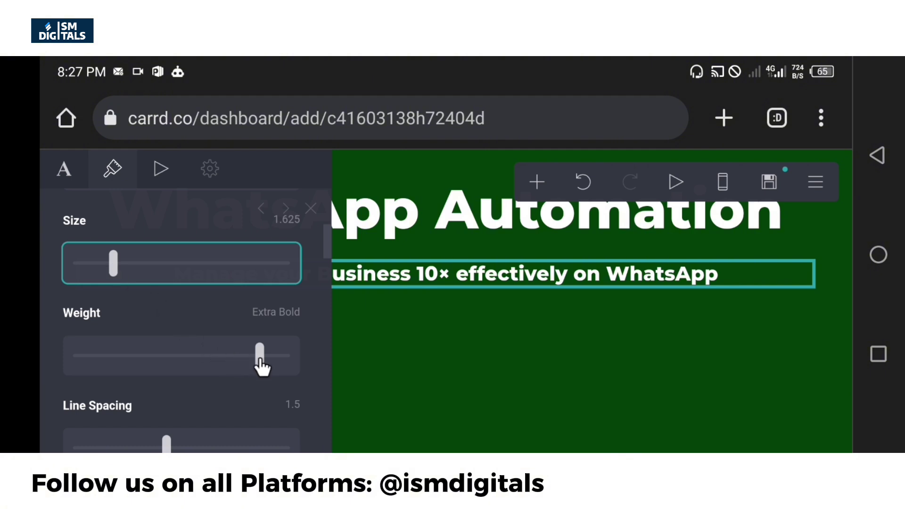
left_click_drag(261, 365, 211, 361)
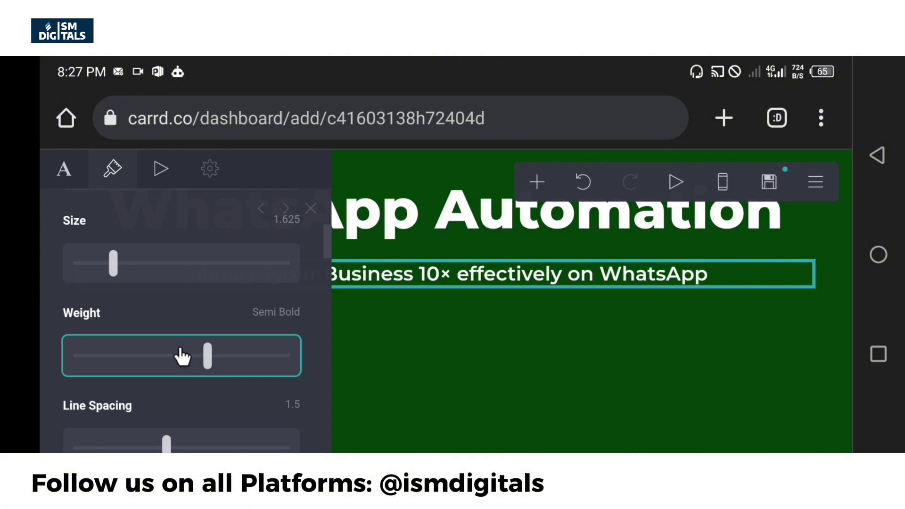
- Switch to the mobile view and set the subheading's manual mobile text size to 1
scroll(159, 339, "down", 4)
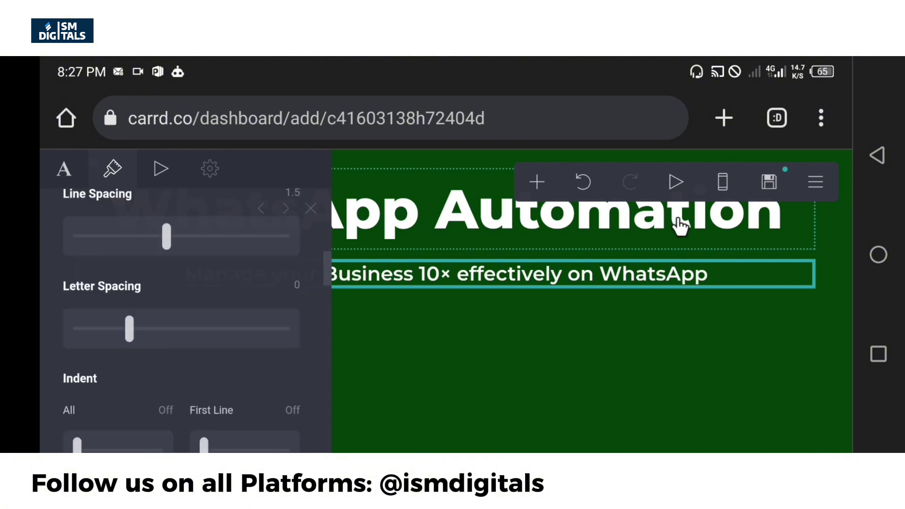
left_click(722, 182)
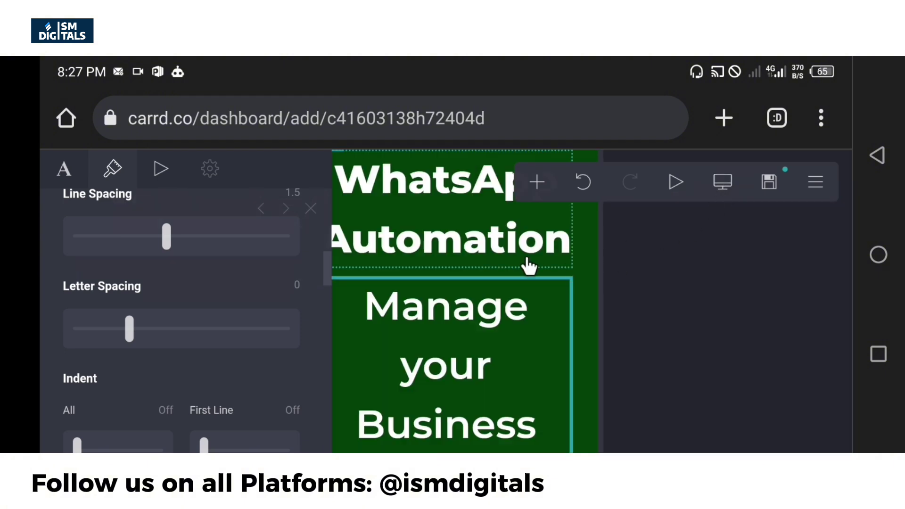
scroll(527, 254, "down", 2)
scroll(271, 297, "down", 8)
scroll(268, 304, "down", 6)
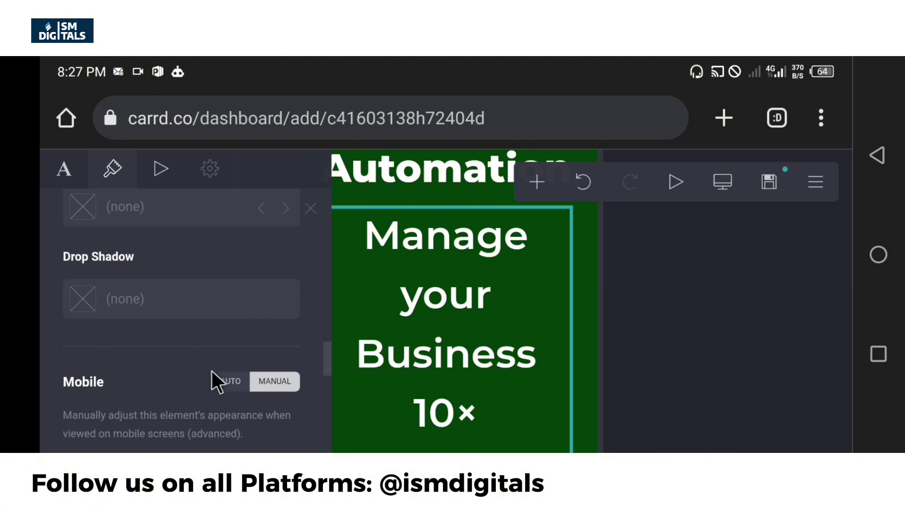
scroll(277, 374, "down", 2)
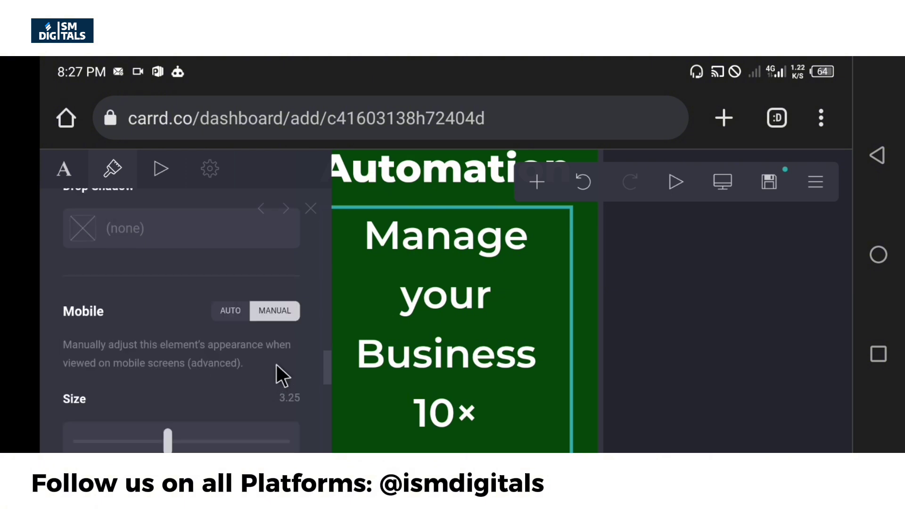
scroll(180, 373, "down", 2)
scroll(179, 374, "down", 2)
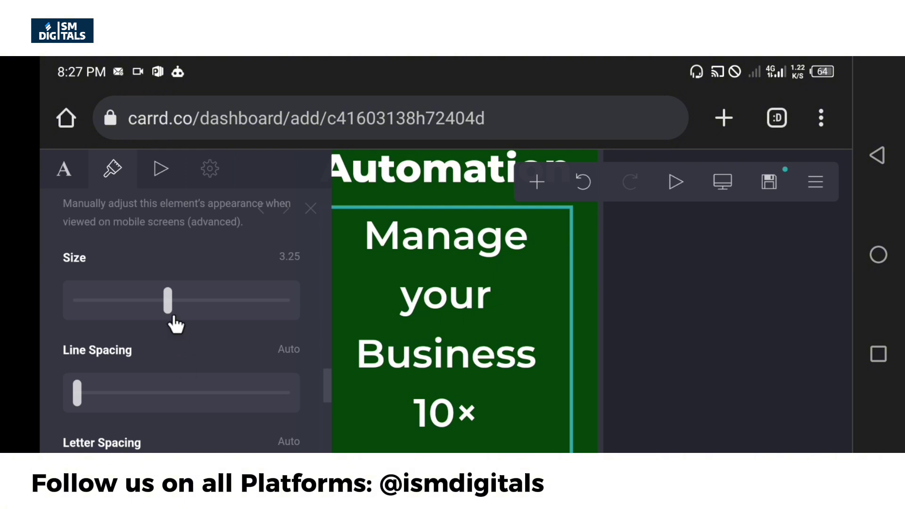
left_click_drag(174, 314, 96, 305)
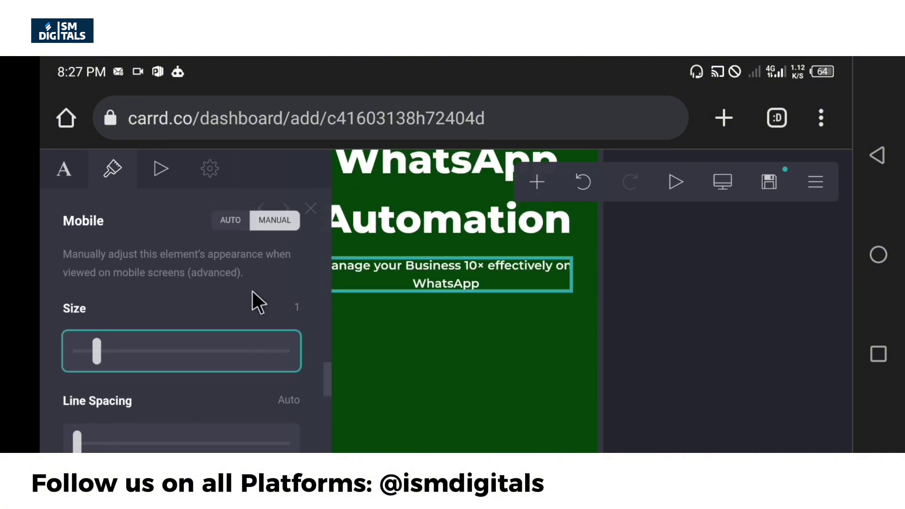
- Set the subheading's On Visible animation to Fade In, review its options and close the element settings
scroll(213, 287, "up", 10)
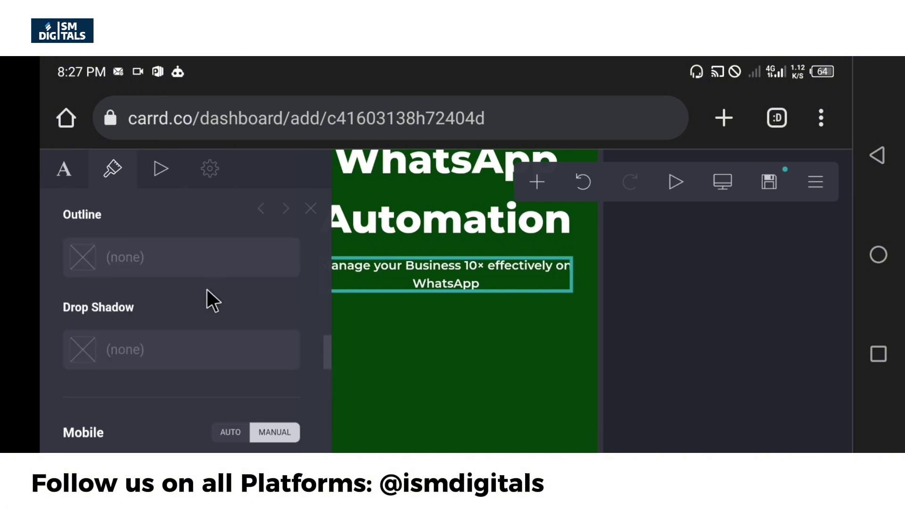
scroll(205, 293, "up", 8)
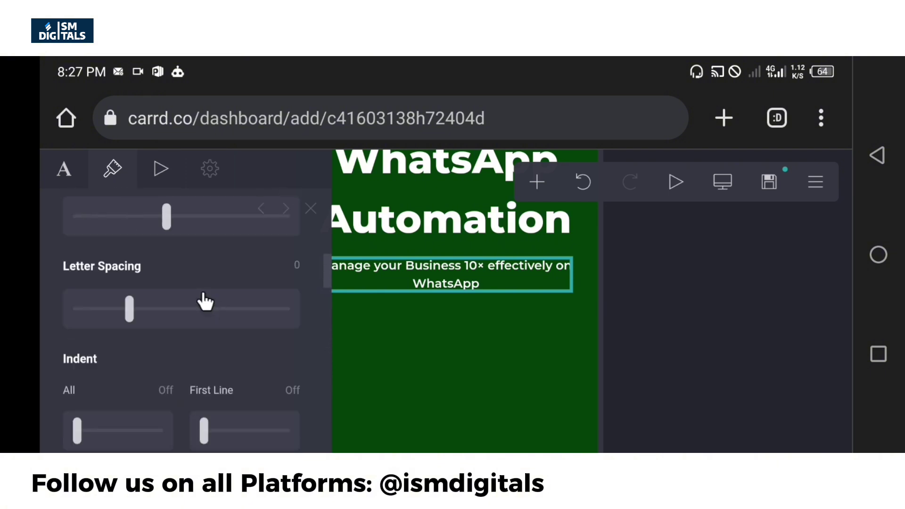
left_click(160, 170)
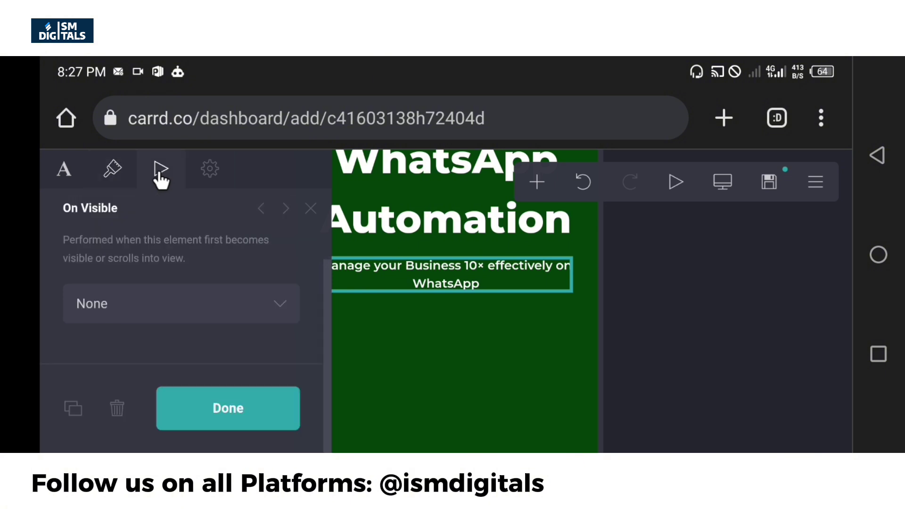
left_click(278, 304)
left_click(385, 194)
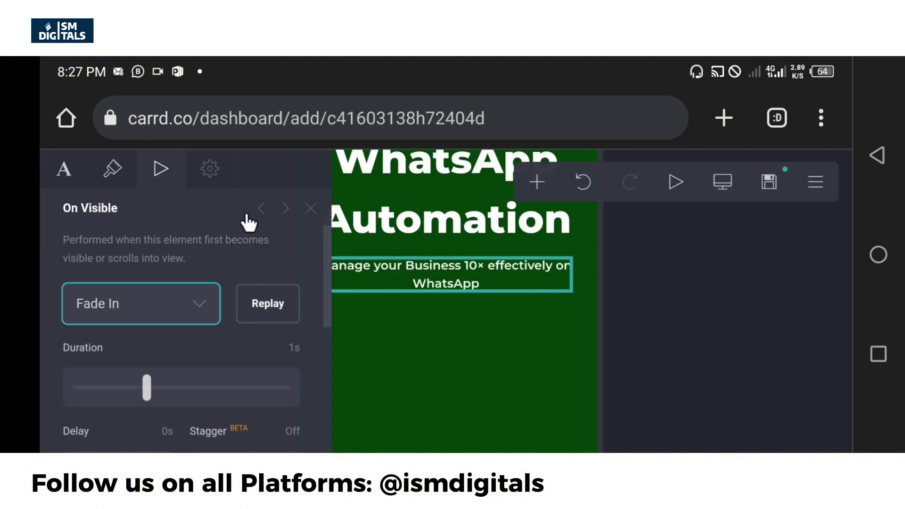
left_click(168, 168)
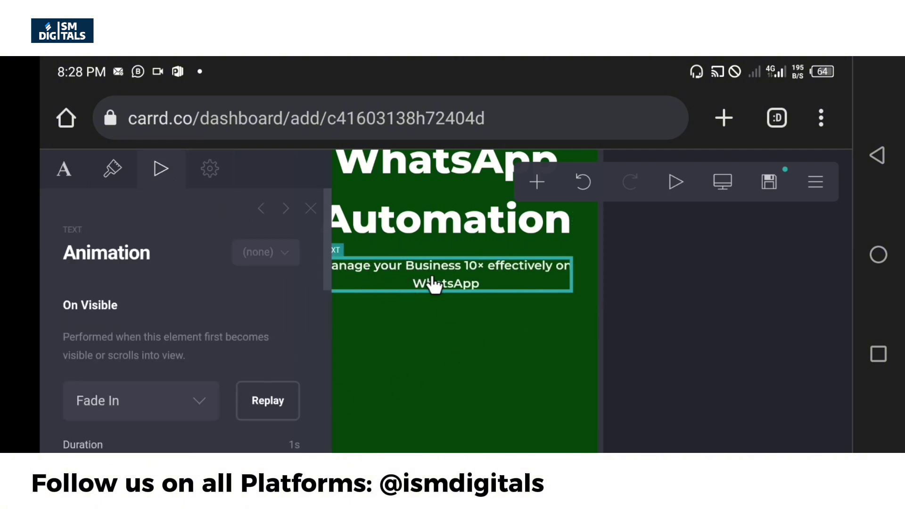
scroll(211, 343, "down", 3)
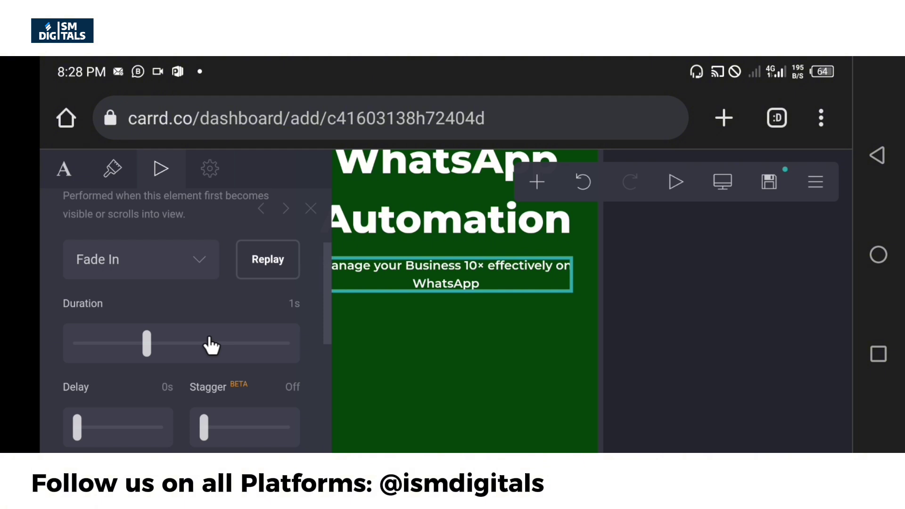
scroll(210, 343, "down", 5)
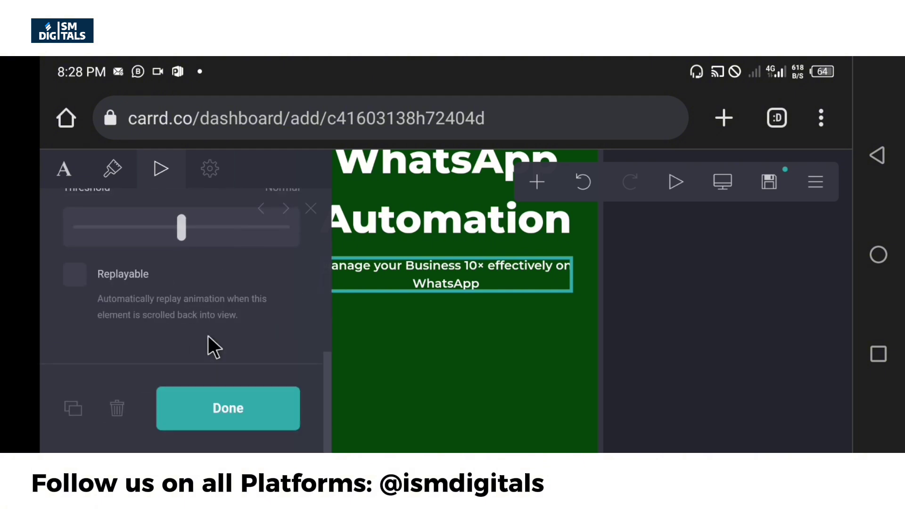
scroll(209, 336, "up", 8)
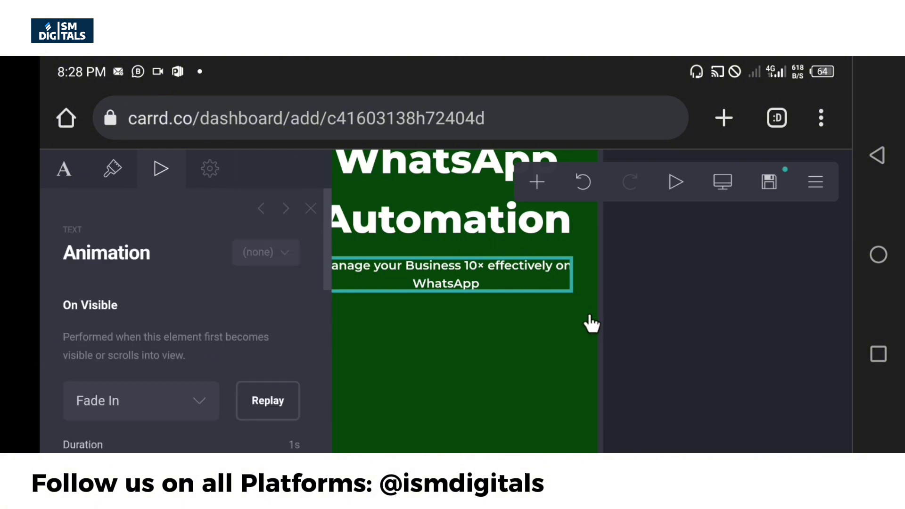
left_click(562, 358)
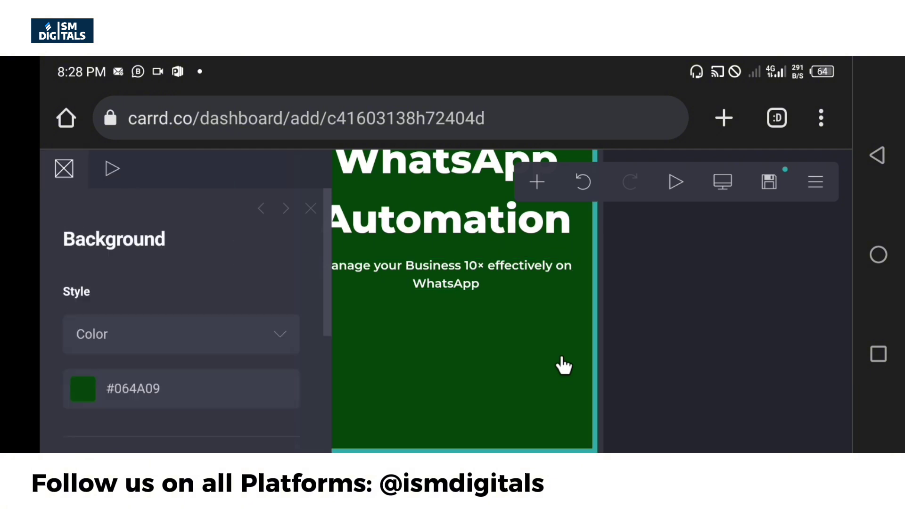
left_click(311, 208)
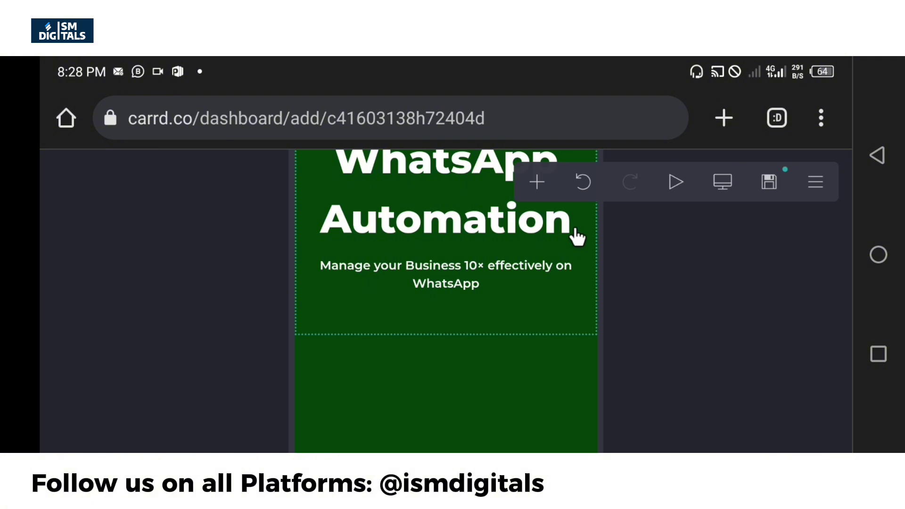
- Add an image element below the subheading and upload 20231204_203018.jpg to it
left_click(543, 183)
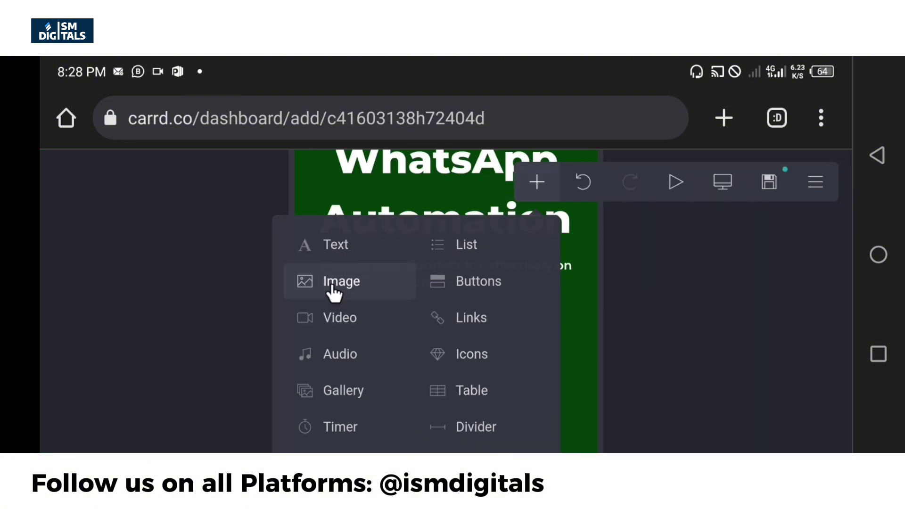
left_click(332, 286)
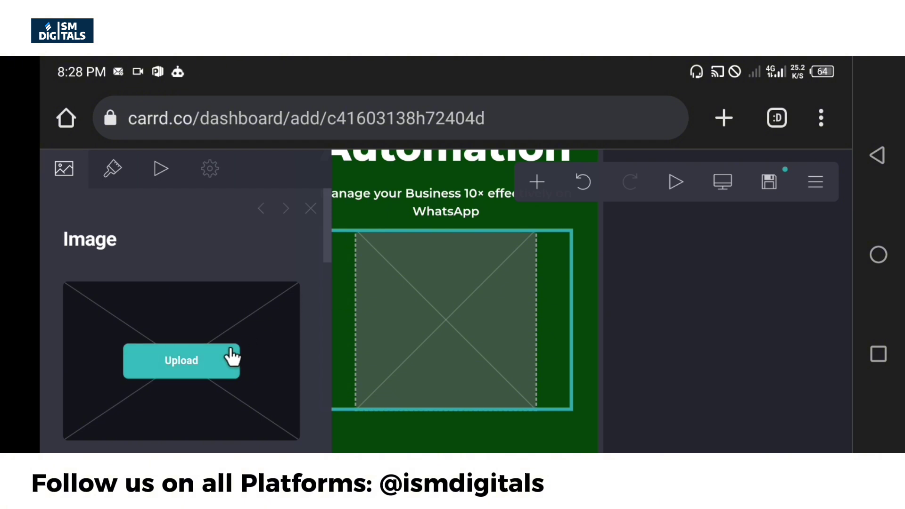
left_click(207, 363)
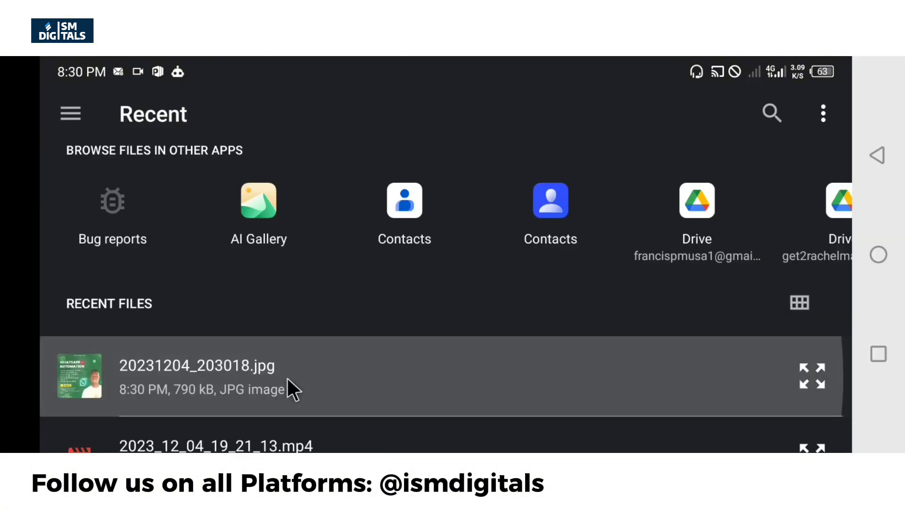
left_click(288, 380)
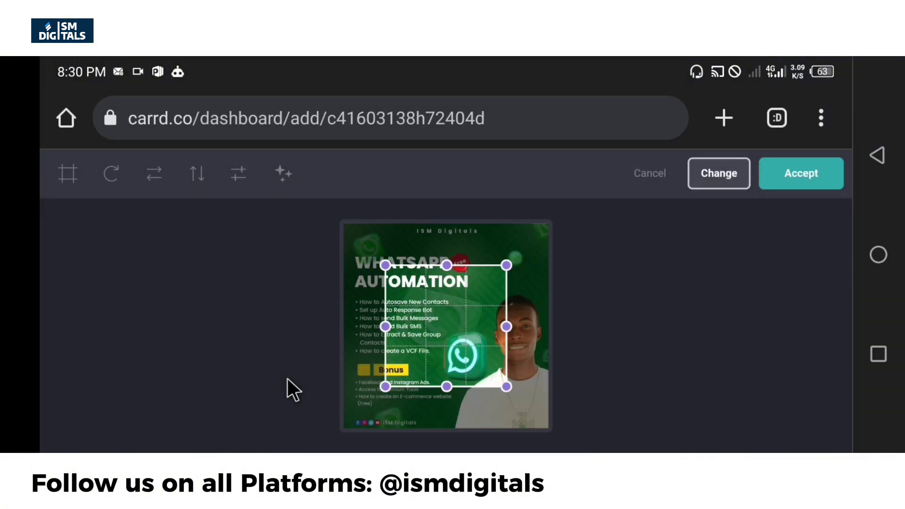
- Expand the crop area to cover the entire WhatsApp Automation flyer and accept the crop
left_click_drag(450, 337, 410, 297)
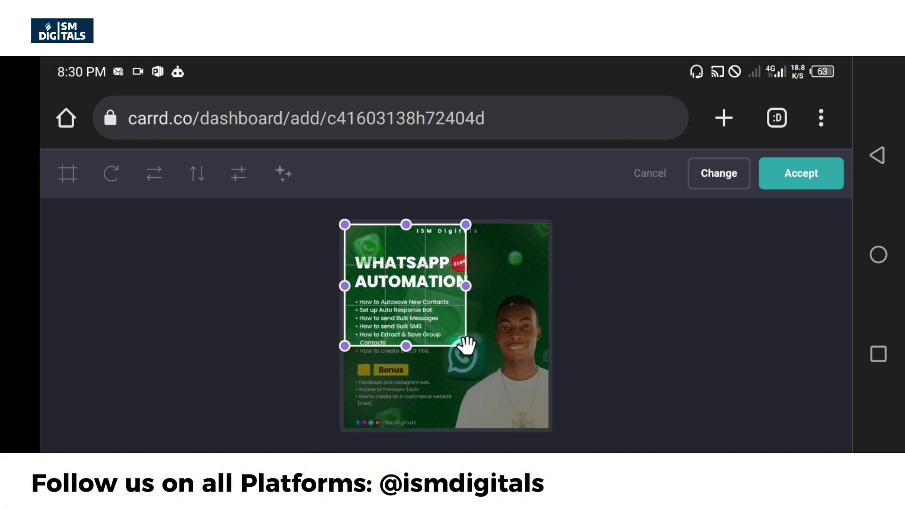
left_click_drag(466, 347, 581, 452)
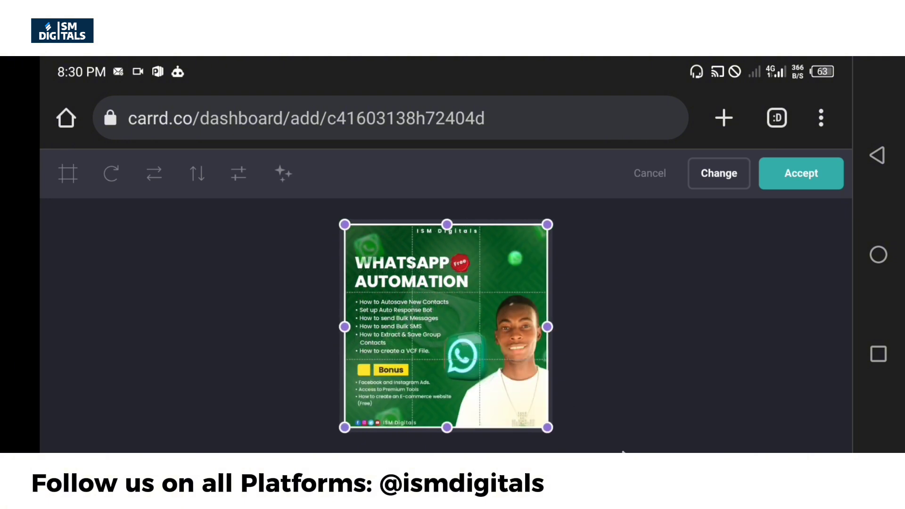
left_click(816, 185)
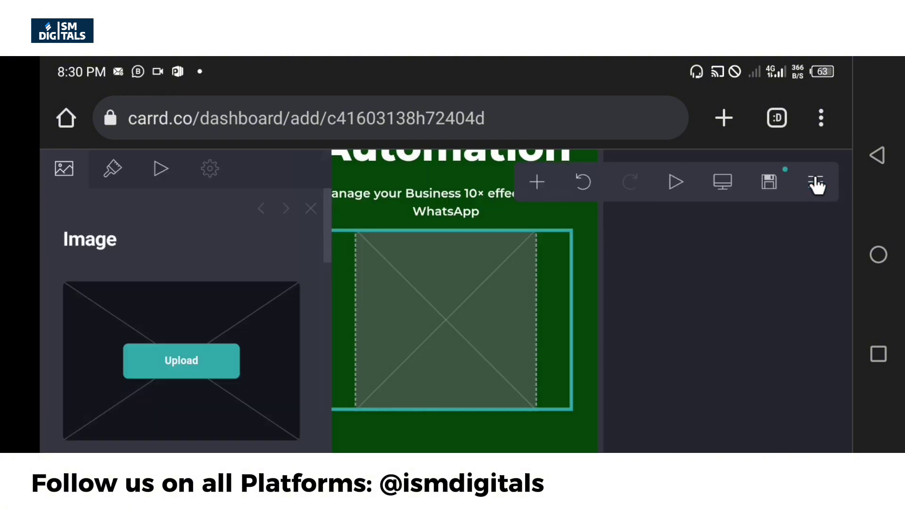
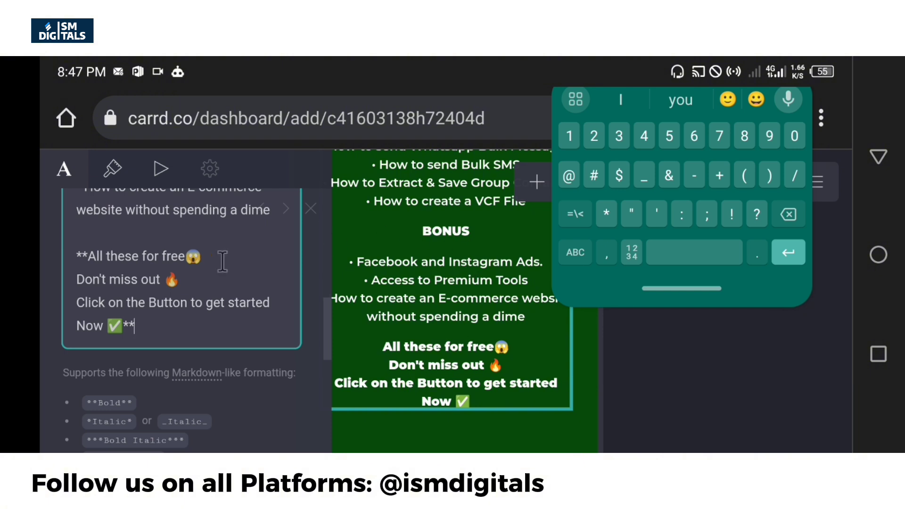
- Raise the "Featuring:" text element's size to 3.625 in its appearance settings
scroll(220, 257, "up", 10)
scroll(202, 299, "down", 10)
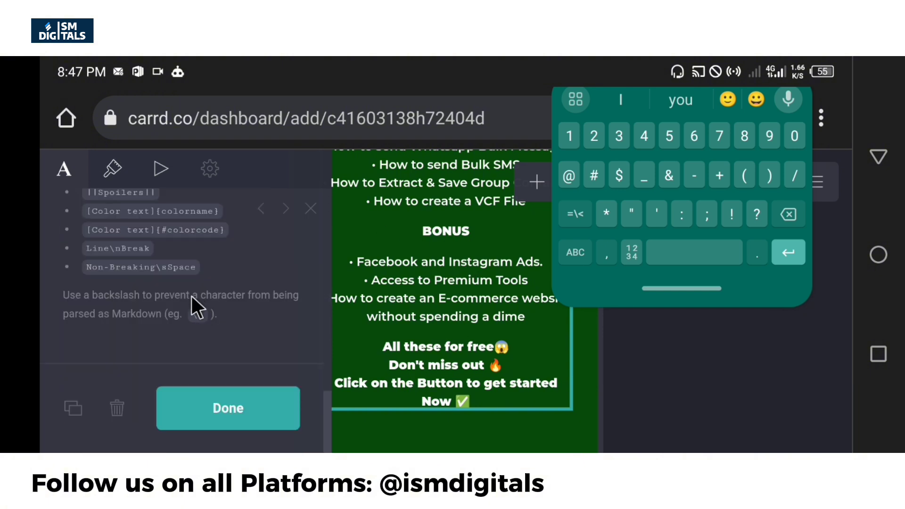
left_click(114, 166)
scroll(124, 271, "up", 8)
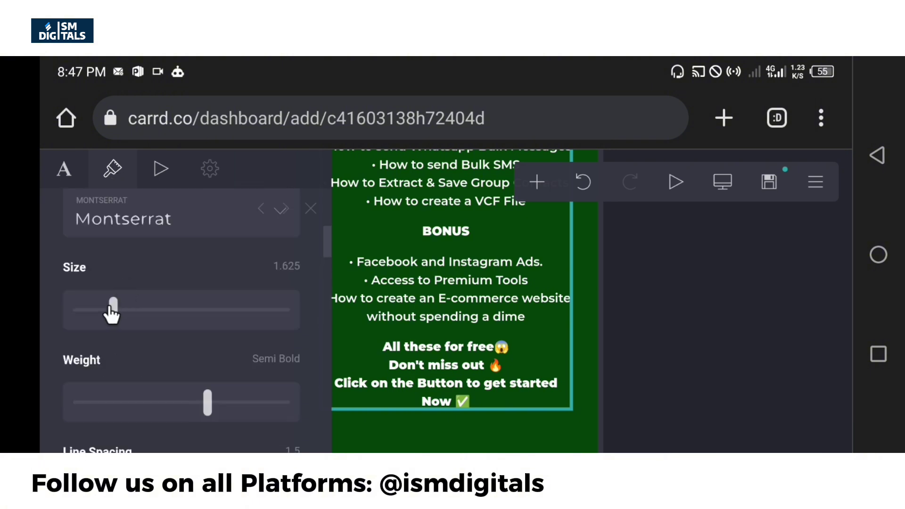
left_click_drag(115, 309, 180, 306)
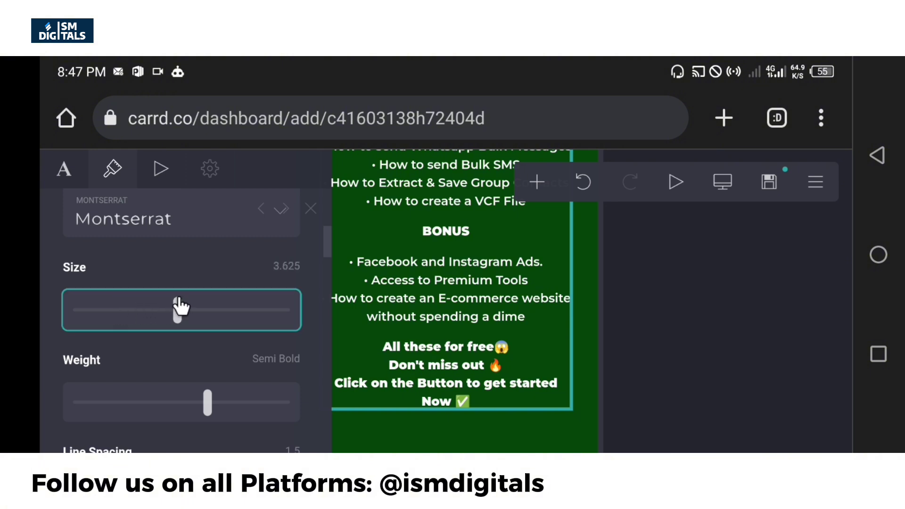
- Switch to the desktop view, set the "Featuring:" text's size to 2 and check how its lines fit
left_click(722, 185)
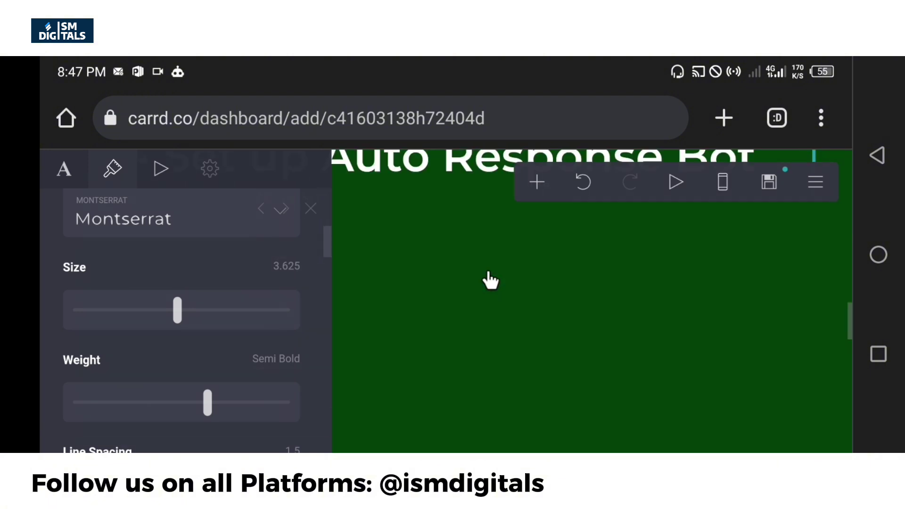
scroll(495, 274, "down", 10)
scroll(500, 274, "up", 5)
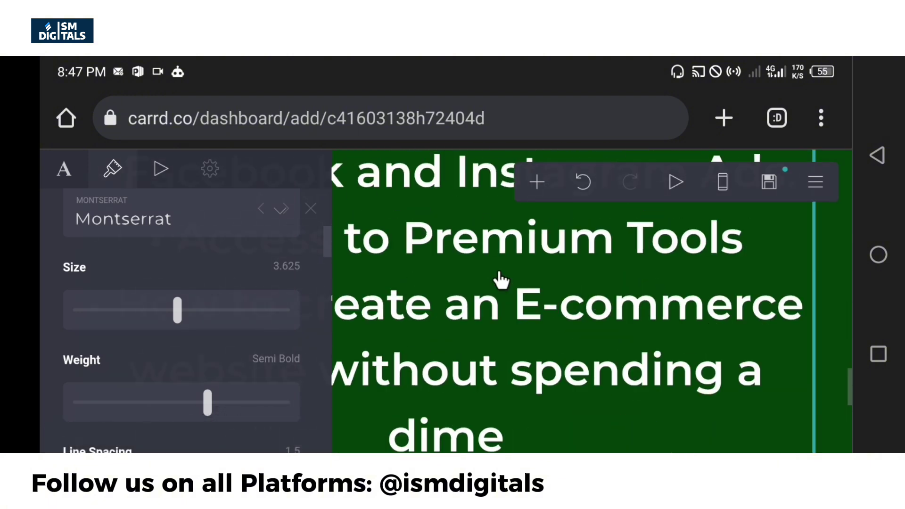
scroll(500, 273, "up", 2)
left_click_drag(176, 313, 127, 319)
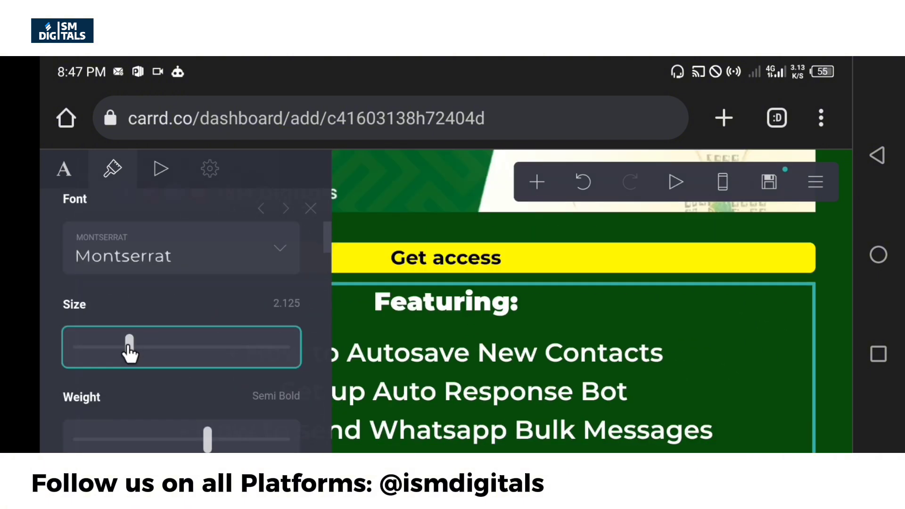
left_click_drag(130, 352, 125, 347)
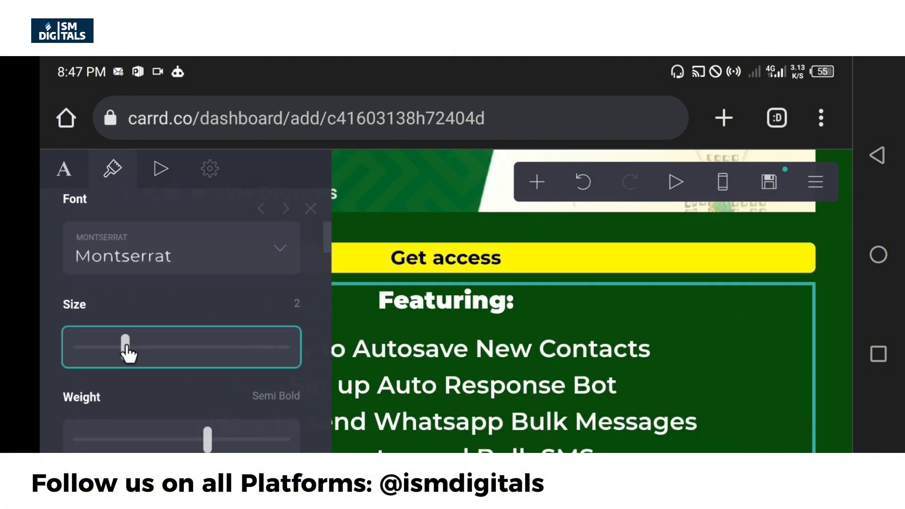
scroll(459, 301, "down", 3)
scroll(485, 308, "down", 3)
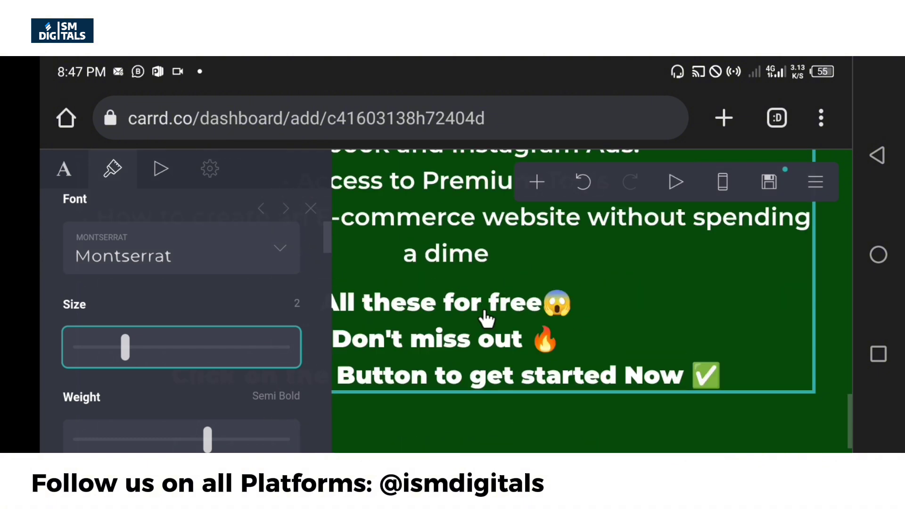
scroll(485, 307, "up", 2)
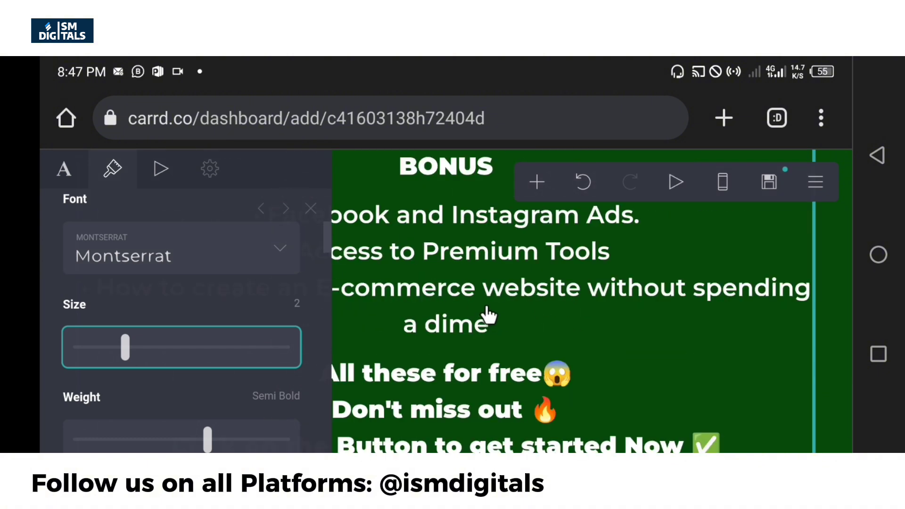
scroll(486, 317, "up", 2)
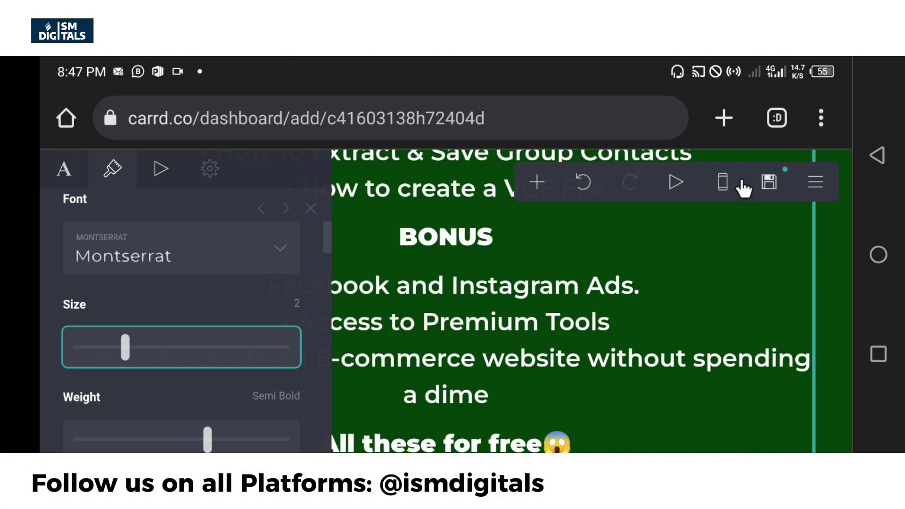
- Switch to the mobile view and set the "Featuring:" text's manual mobile size to 1.25
left_click(724, 184)
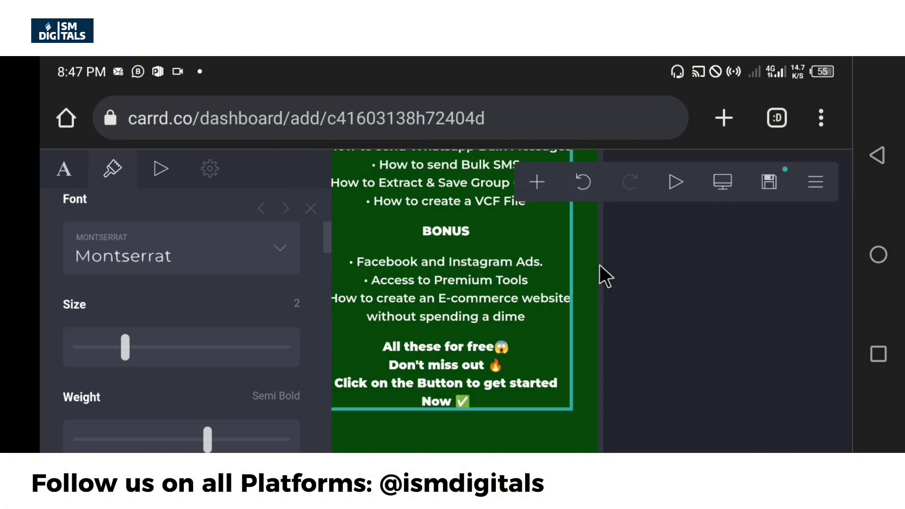
scroll(200, 348, "down", 10)
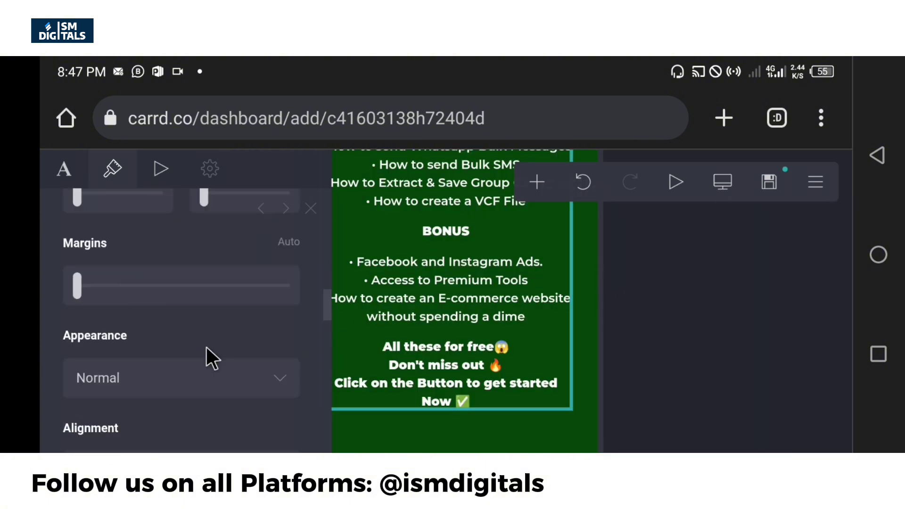
scroll(239, 368, "down", 2)
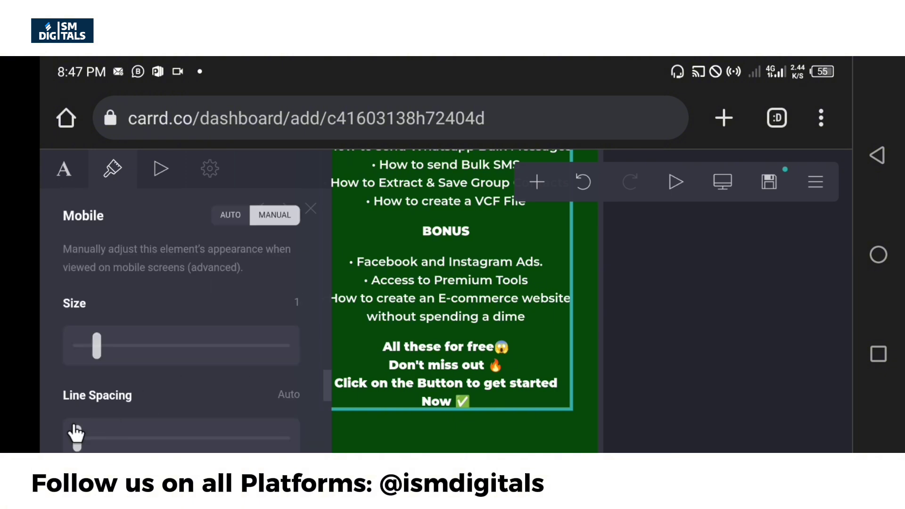
left_click_drag(97, 346, 108, 347)
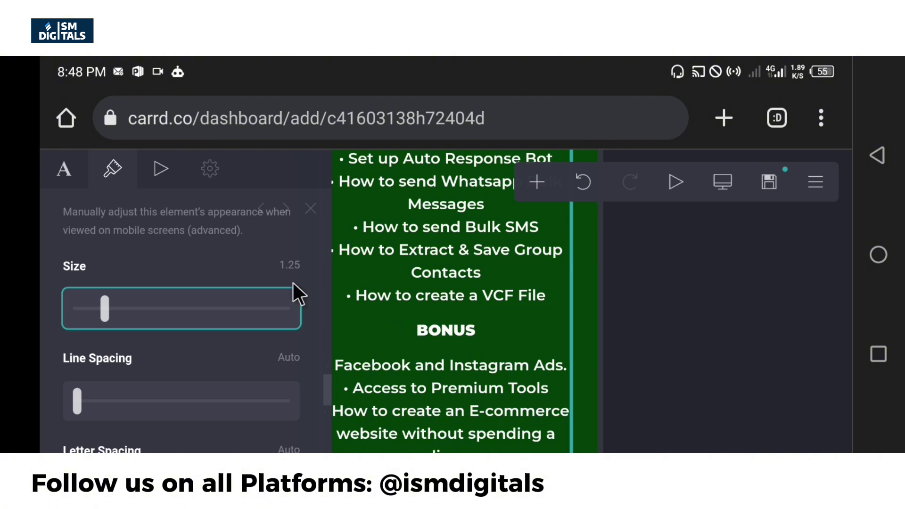
- Set the "Featuring:" text's mobile margins to 2 and close the element settings
scroll(254, 306, "down", 2)
scroll(259, 307, "down", 3)
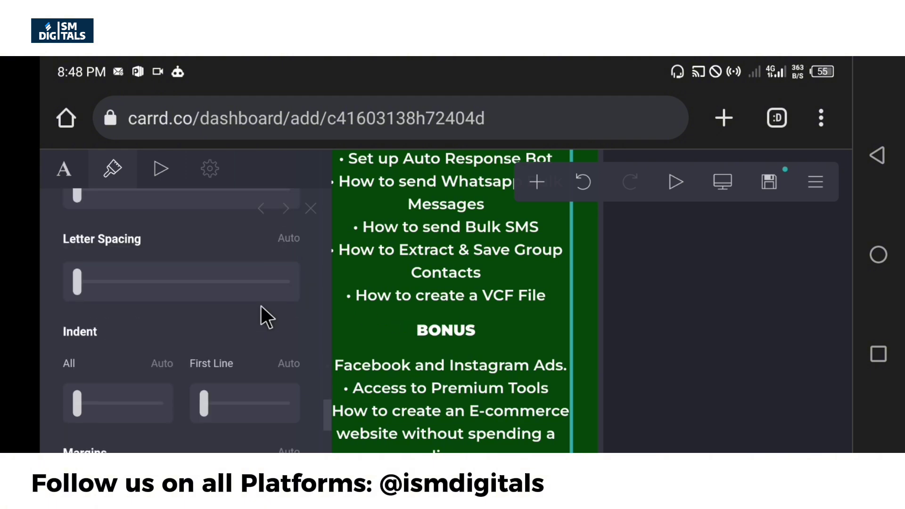
scroll(262, 307, "down", 2)
scroll(280, 314, "up", 2)
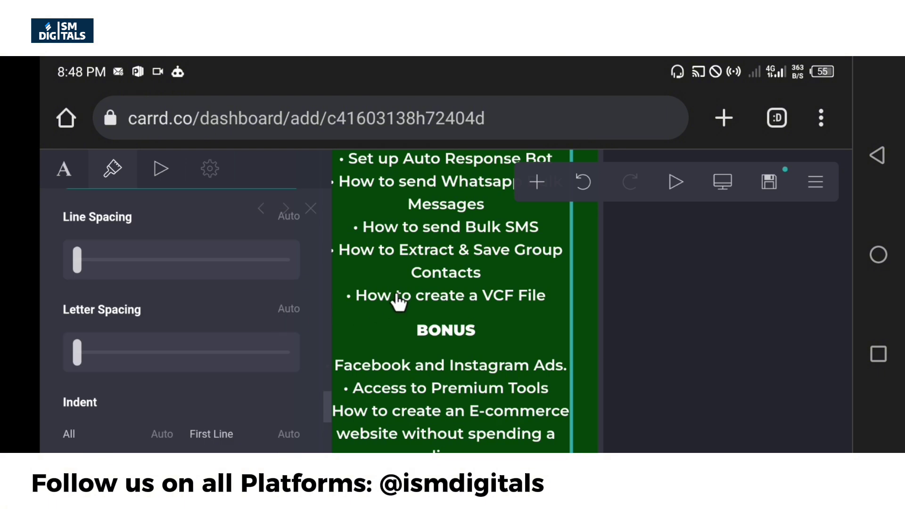
scroll(397, 297, "up", 4)
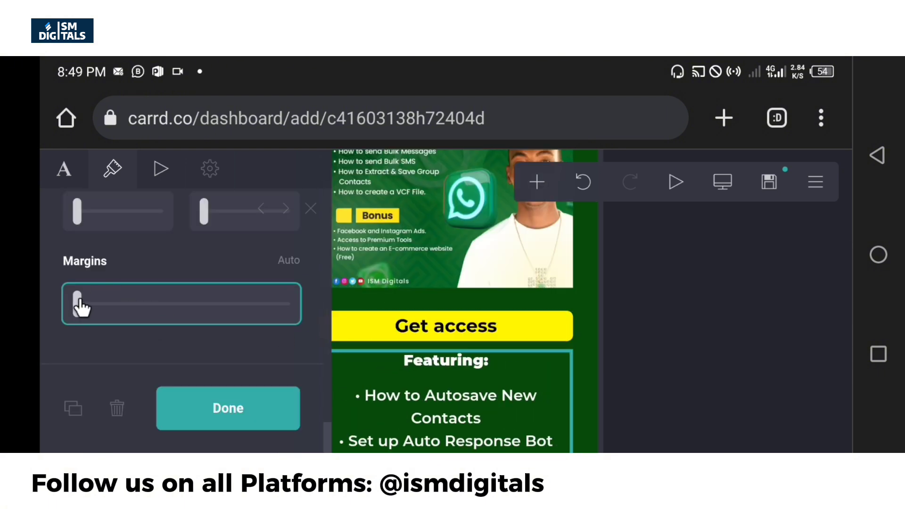
left_click_drag(79, 301, 150, 304)
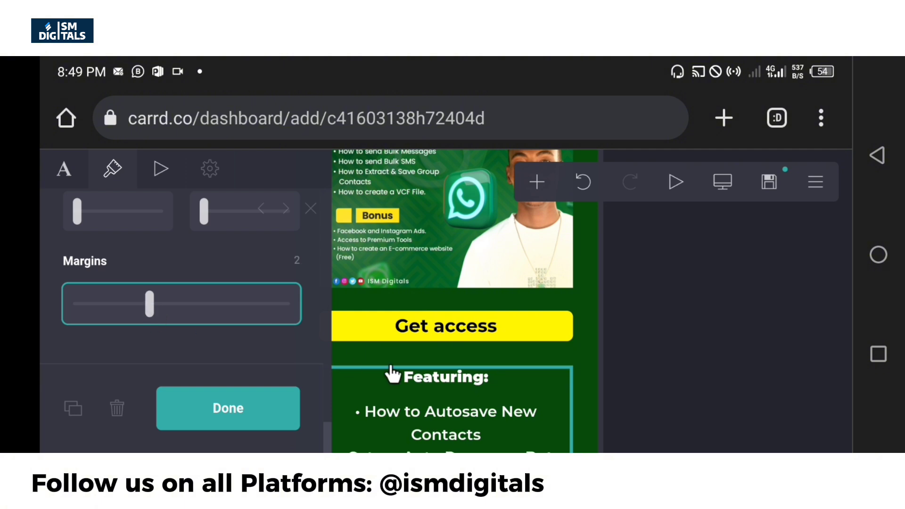
left_click(251, 408)
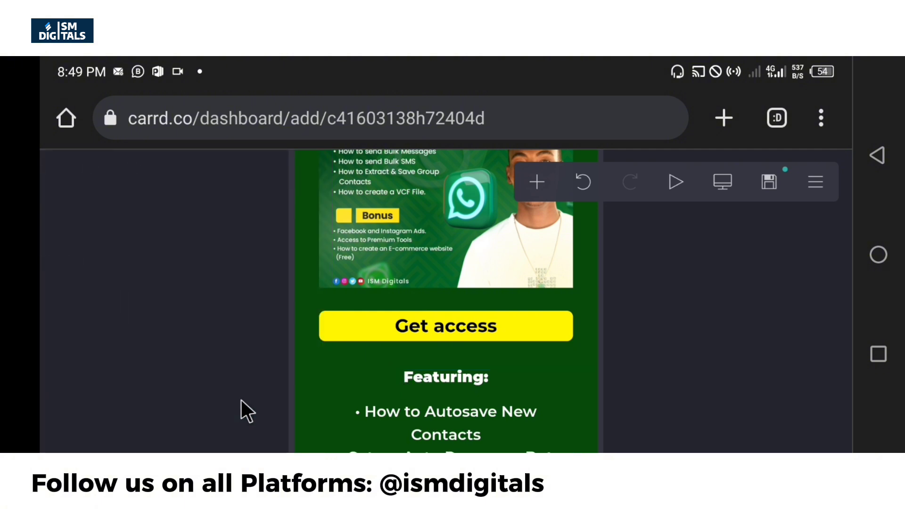
- Open the yellow Get access button element's settings and duplicate the element
scroll(623, 257, "down", 5)
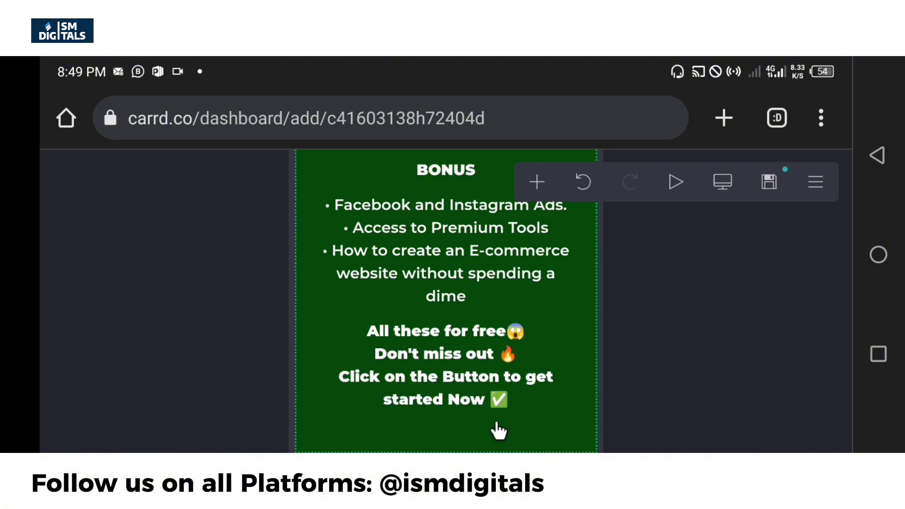
scroll(461, 329, "up", 5)
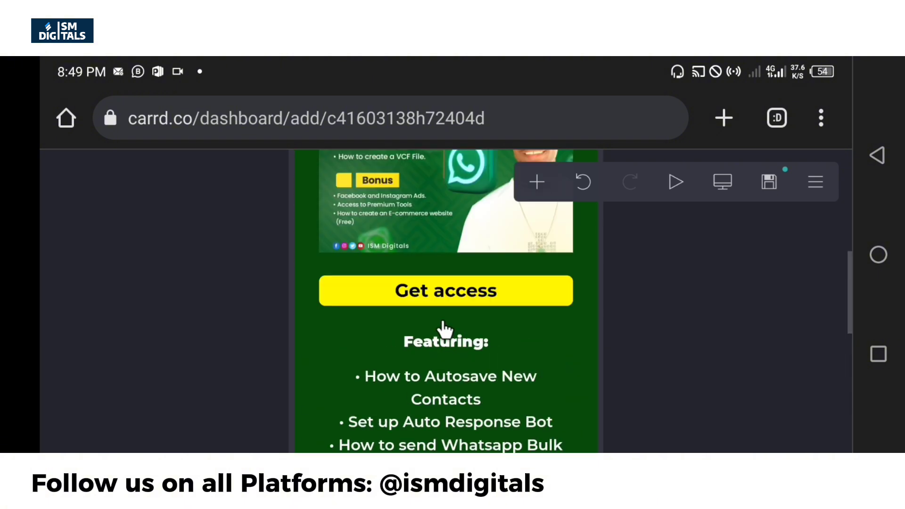
left_click(381, 298)
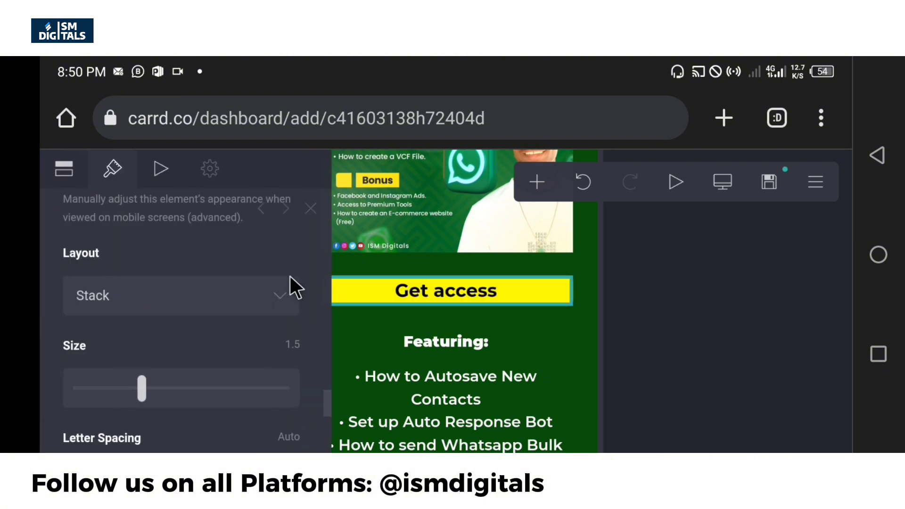
scroll(89, 271, "down", 5)
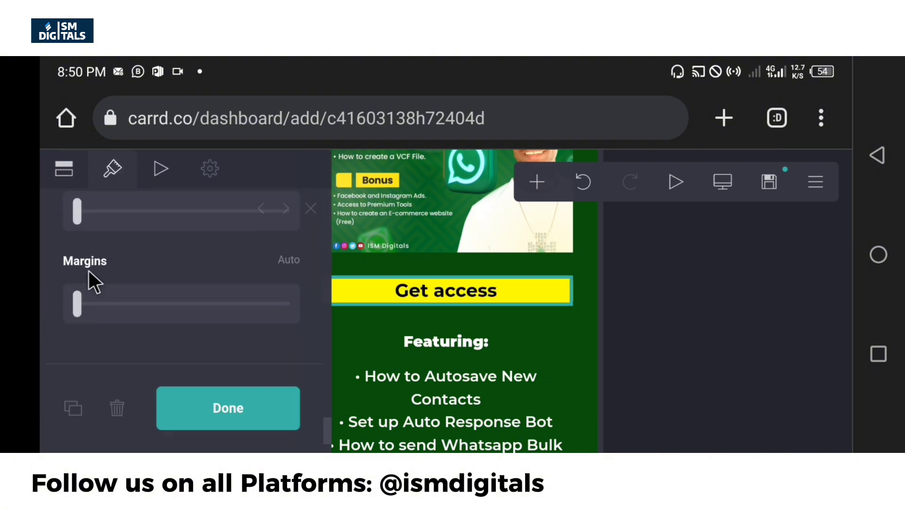
left_click(64, 173)
scroll(106, 259, "up", 5)
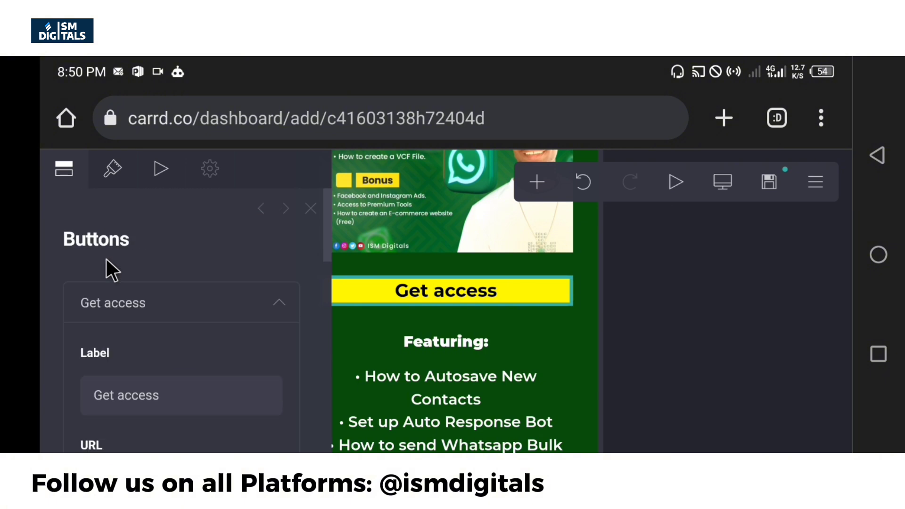
scroll(111, 266, "down", 5)
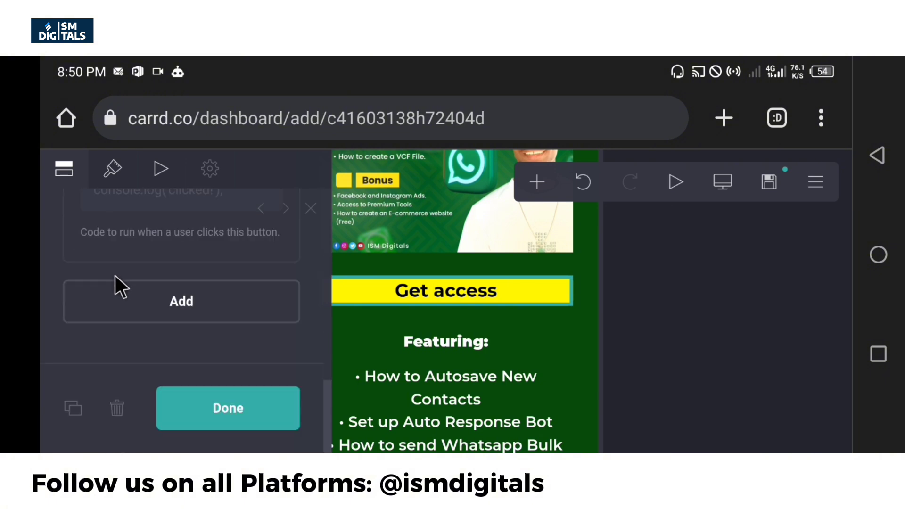
left_click(73, 408)
- Move the duplicated yellow Get access button below the "Featuring:" text, to the end of the page
left_click_drag(363, 307, 374, 448)
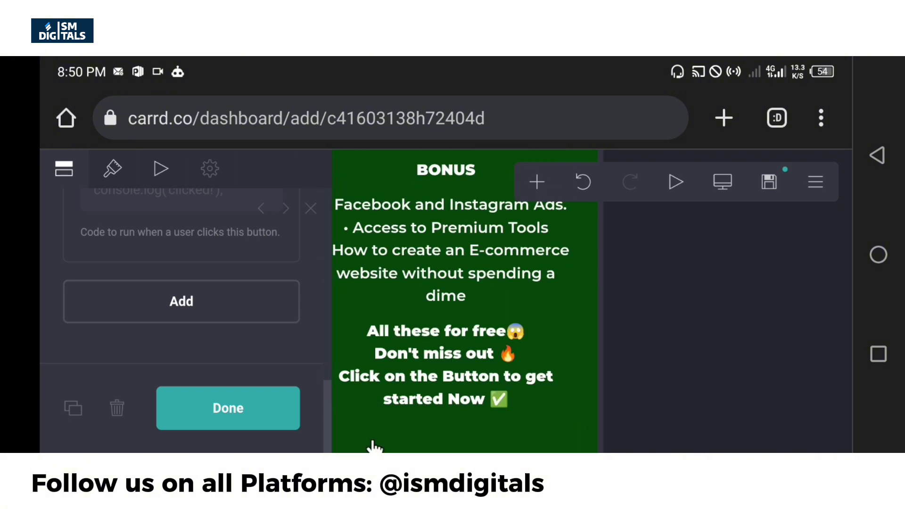
scroll(404, 411, "down", 1)
scroll(404, 412, "up", 2)
scroll(403, 413, "up", 6)
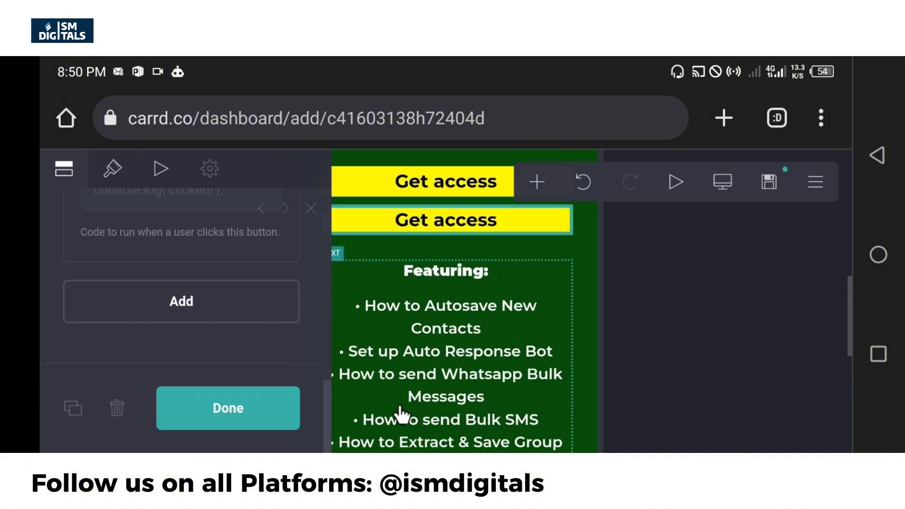
left_click_drag(368, 223, 355, 425)
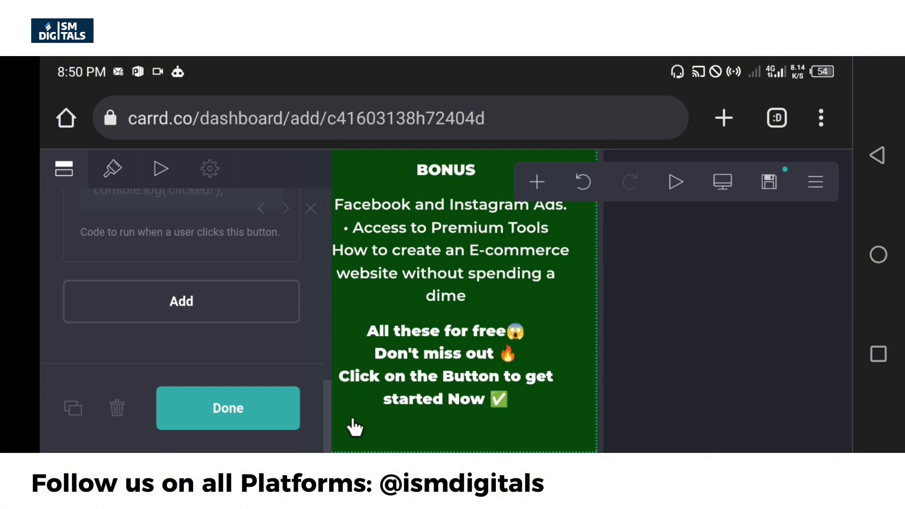
scroll(424, 375, "down", 3)
scroll(427, 379, "up", 6)
scroll(427, 379, "up", 5)
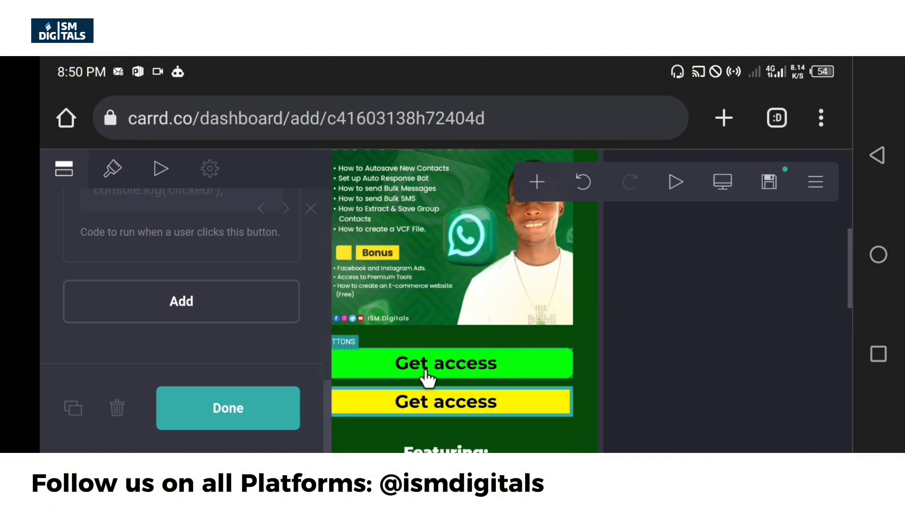
scroll(453, 370, "down", 3)
left_click_drag(545, 340, 541, 246)
scroll(518, 282, "down", 10)
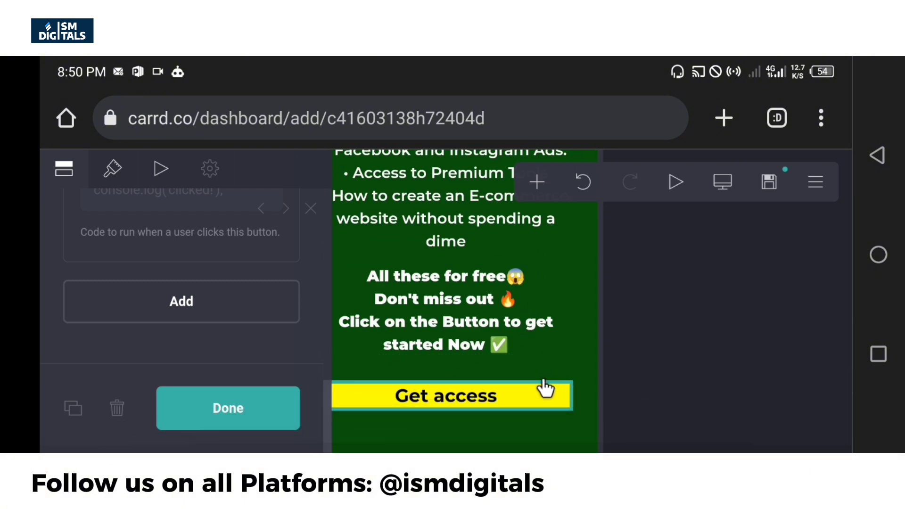
- Change the label of the Get access button at the end of the page to "Get access Now"
left_click(534, 396)
left_click(433, 396)
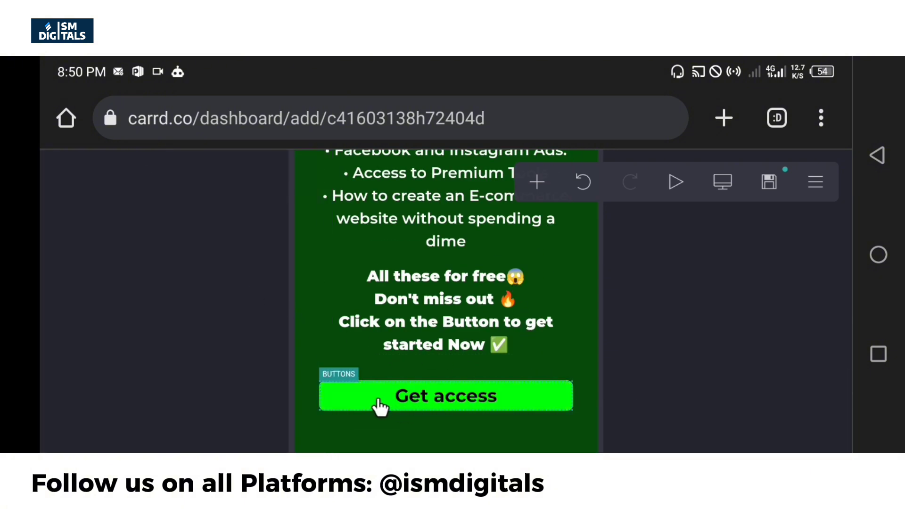
scroll(147, 261, "up", 5)
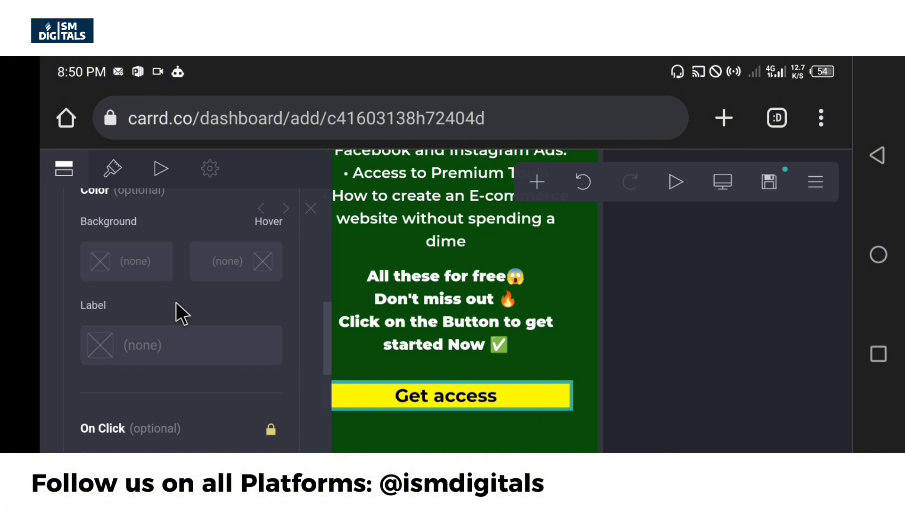
scroll(177, 302, "up", 5)
left_click(178, 266)
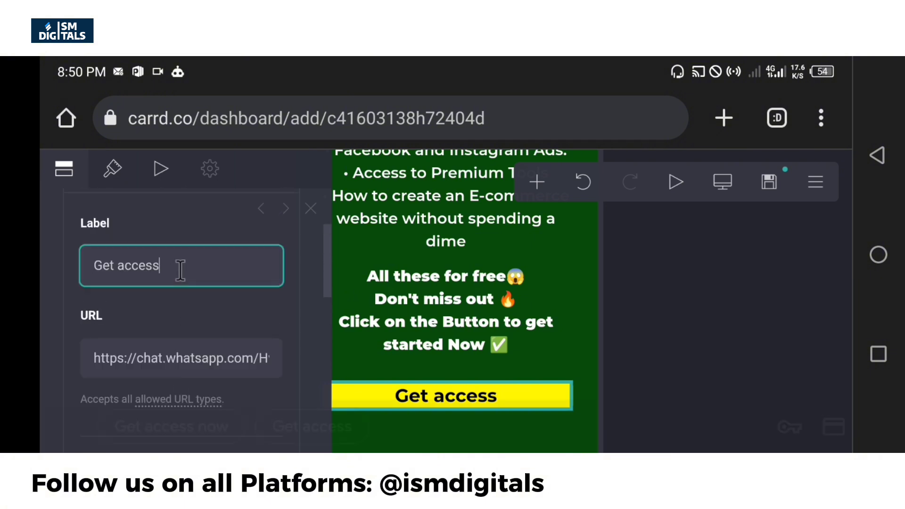
type("Now")
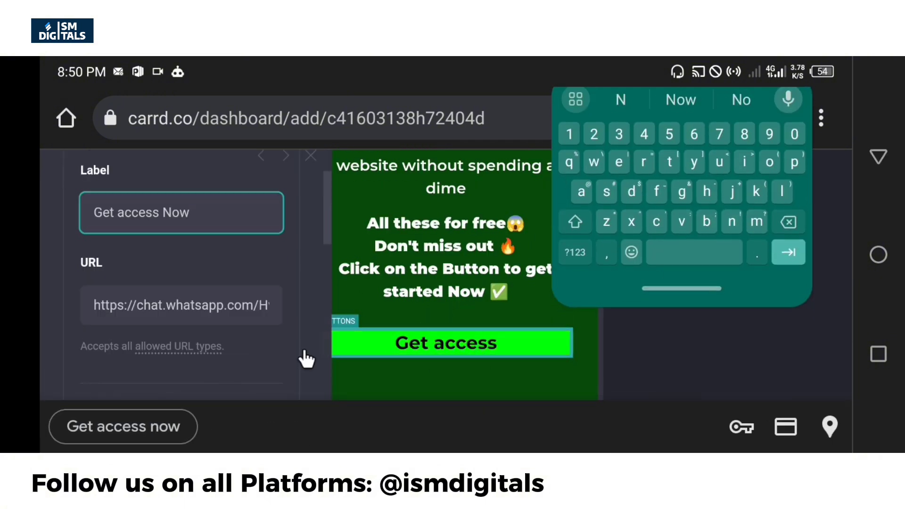
left_click(247, 267)
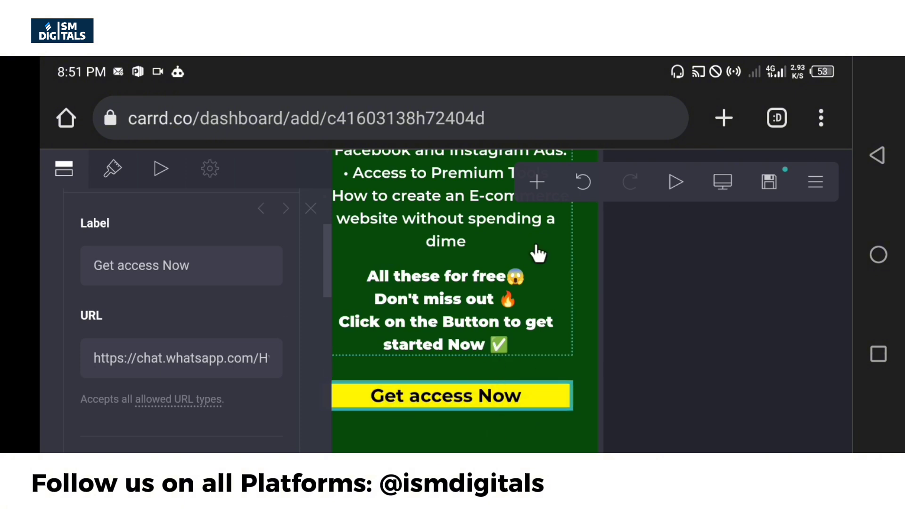
- Close the button's settings and add a Timer element below the Get access Now button
left_click(538, 183)
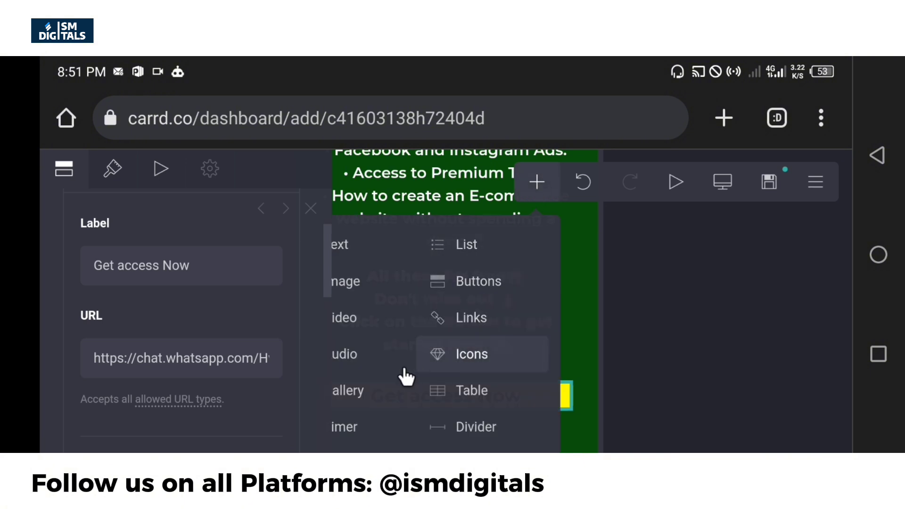
left_click(312, 211)
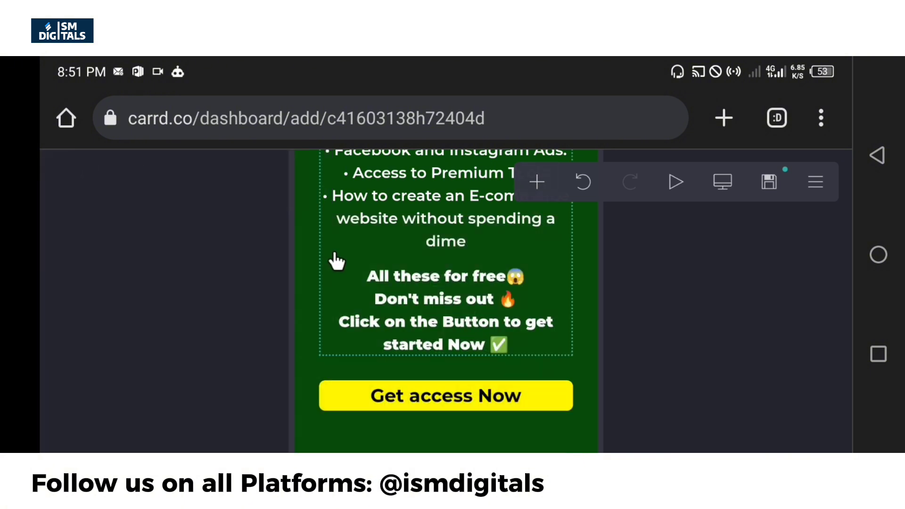
left_click(538, 183)
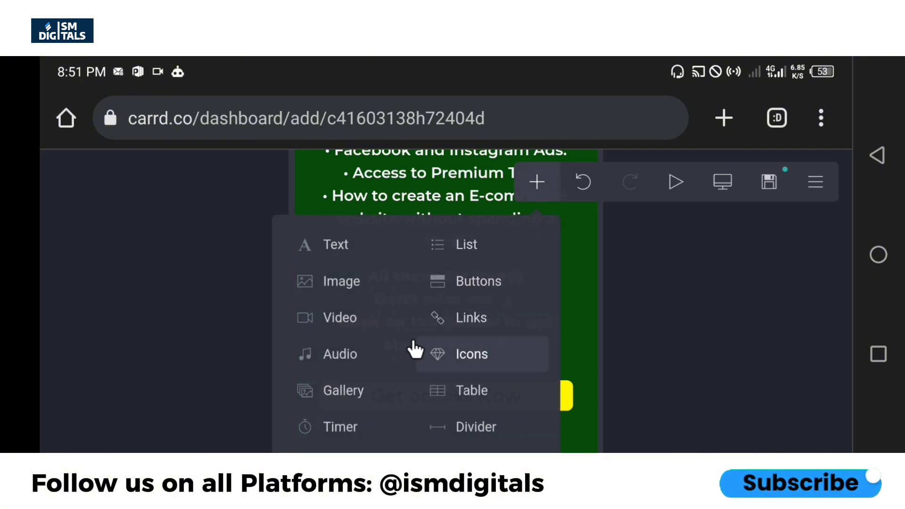
left_click(380, 431)
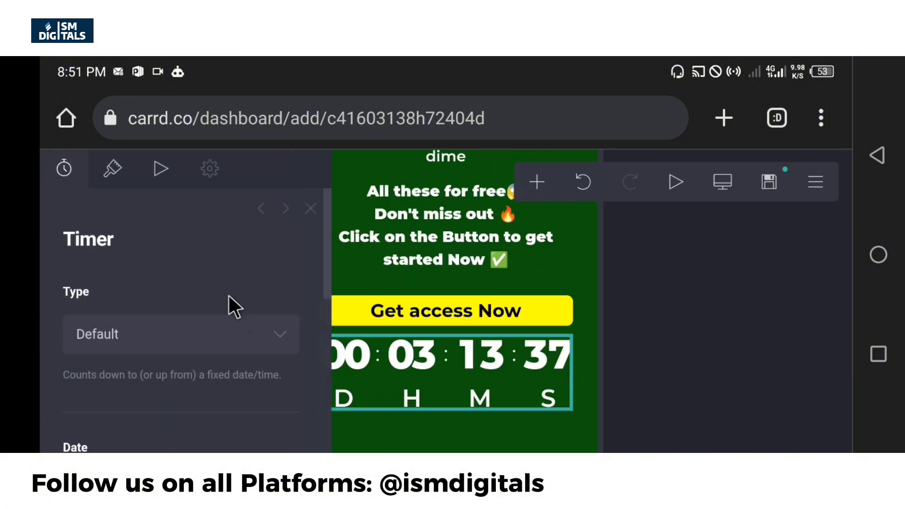
- Set the timer's time zone to (UTC-08:00) Pacific Time (US and Canada)
scroll(224, 288, "down", 2)
scroll(220, 283, "down", 2)
scroll(228, 288, "down", 3)
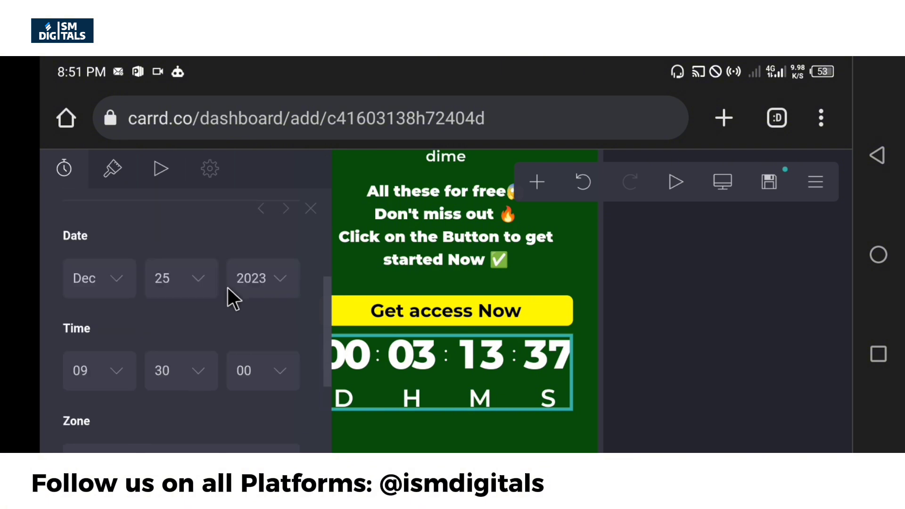
scroll(228, 288, "down", 2)
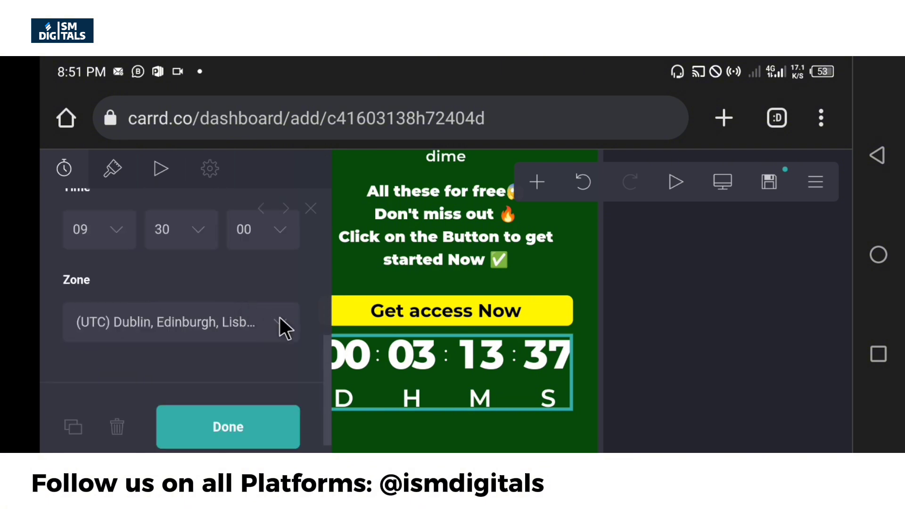
left_click(279, 317)
scroll(608, 227, "up", 10)
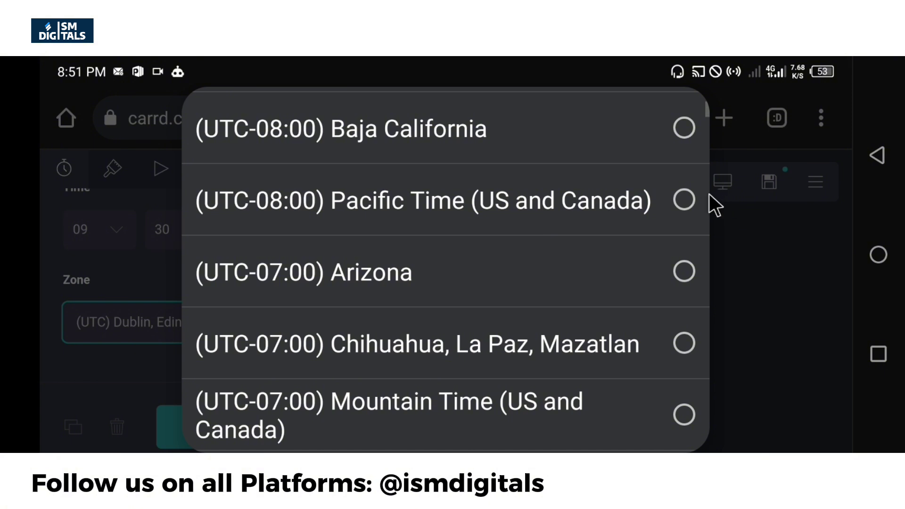
left_click(684, 200)
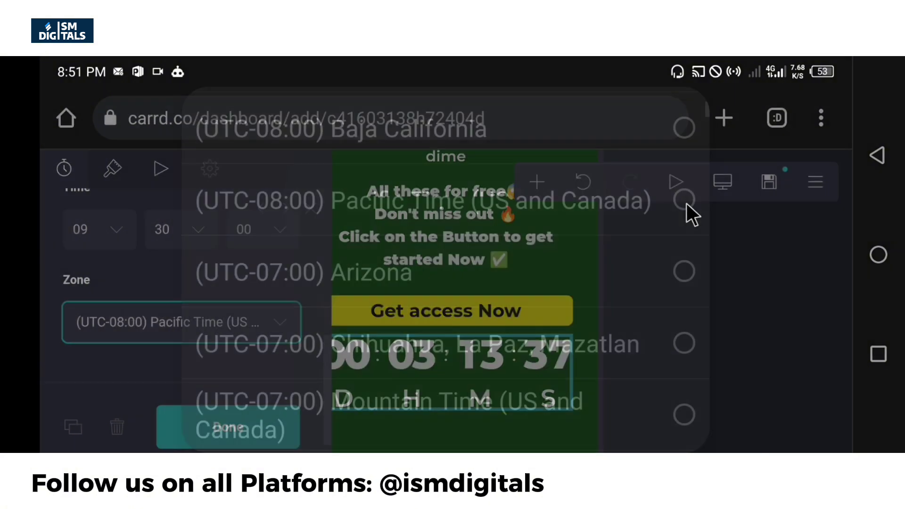
- Review the timer's type options and its date, time and zone settings
scroll(225, 318, "up", 5)
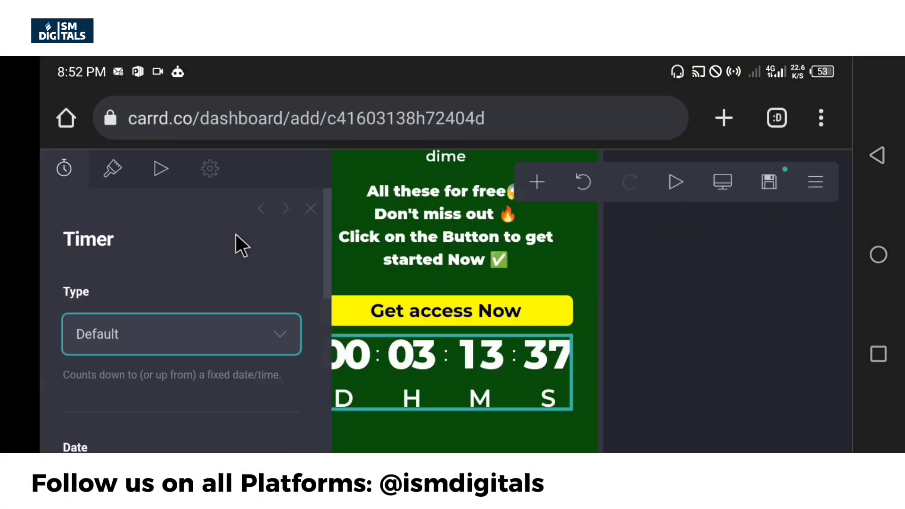
left_click(281, 332)
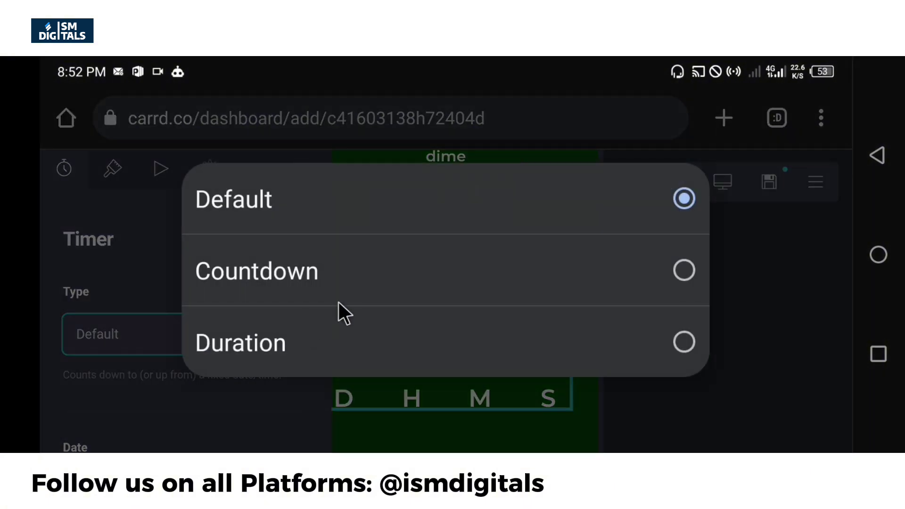
left_click(146, 326)
scroll(158, 253, "down", 5)
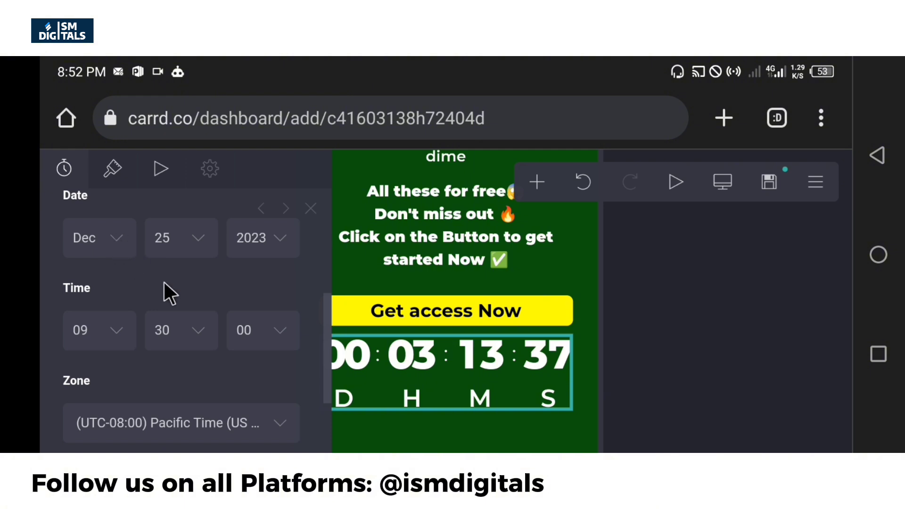
scroll(160, 316, "down", 2)
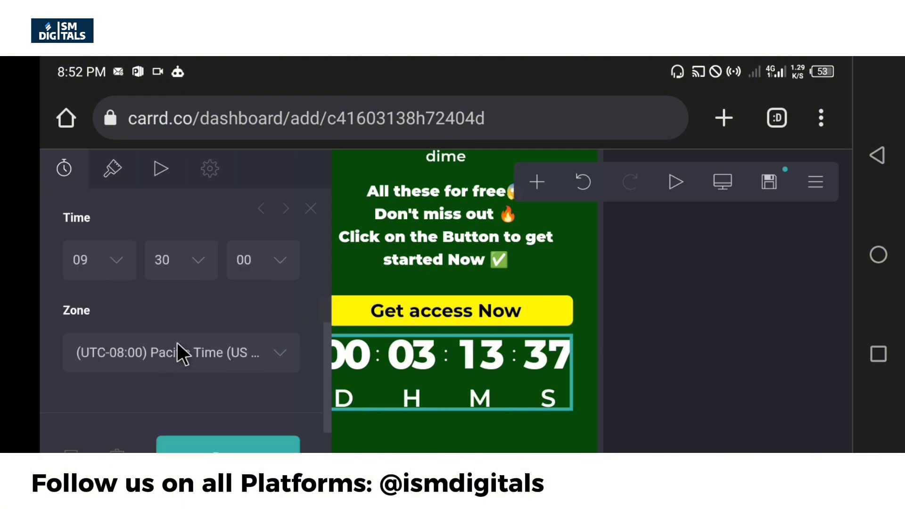
scroll(123, 323, "up", 5)
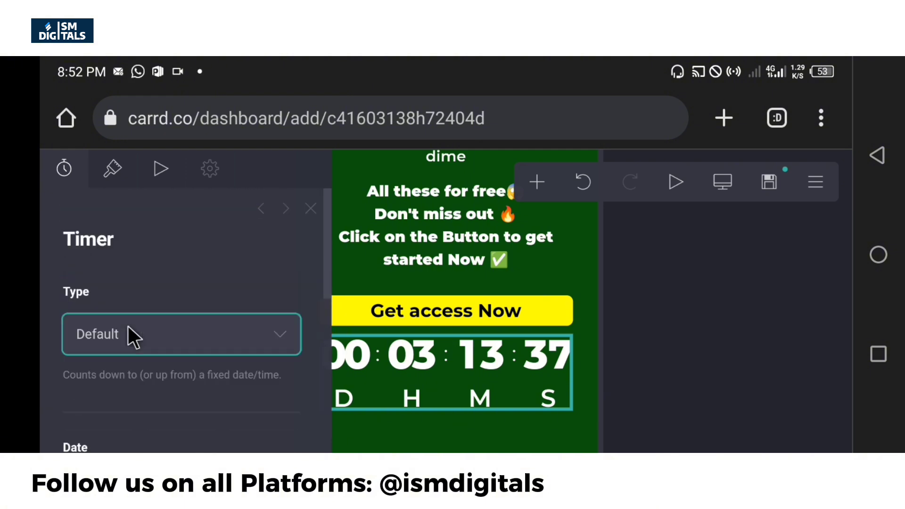
- Examine the timer's appearance settings for precision, digits and labels, including the available label styles
left_click(113, 170)
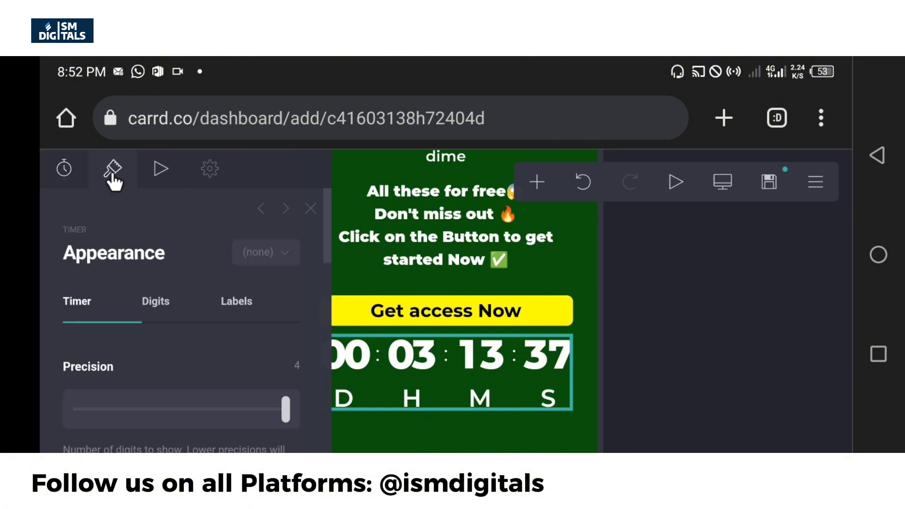
scroll(180, 324, "down", 2)
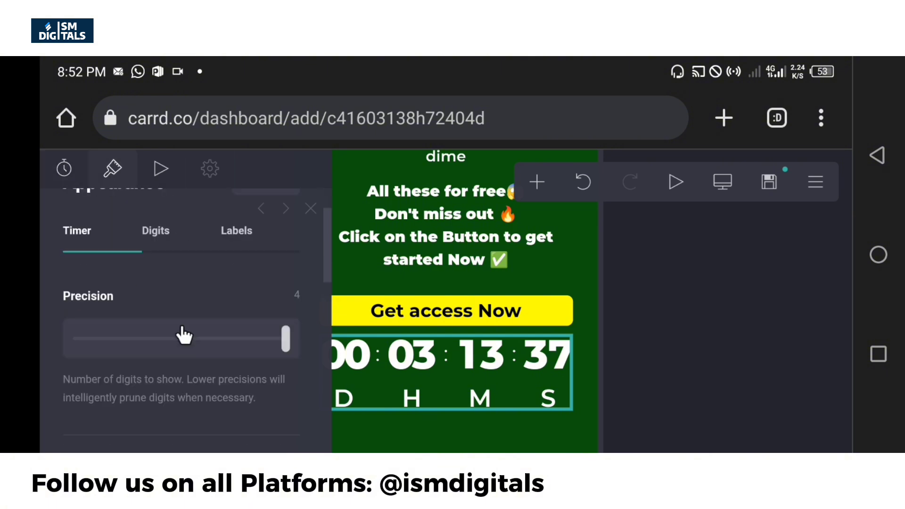
left_click(157, 238)
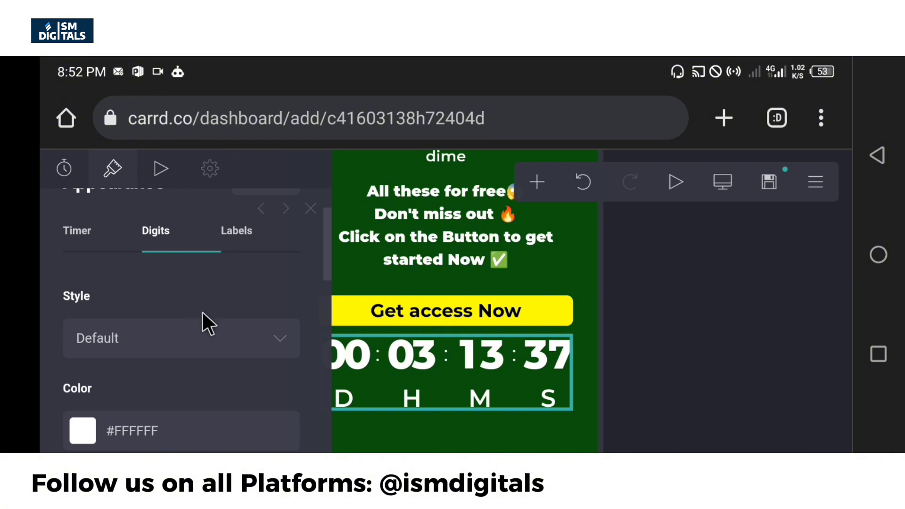
scroll(206, 315, "down", 4)
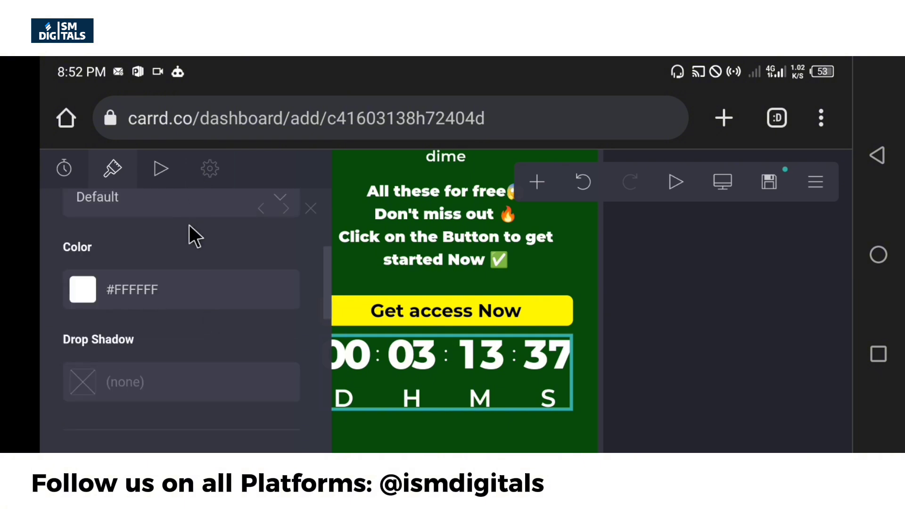
scroll(188, 225, "up", 4)
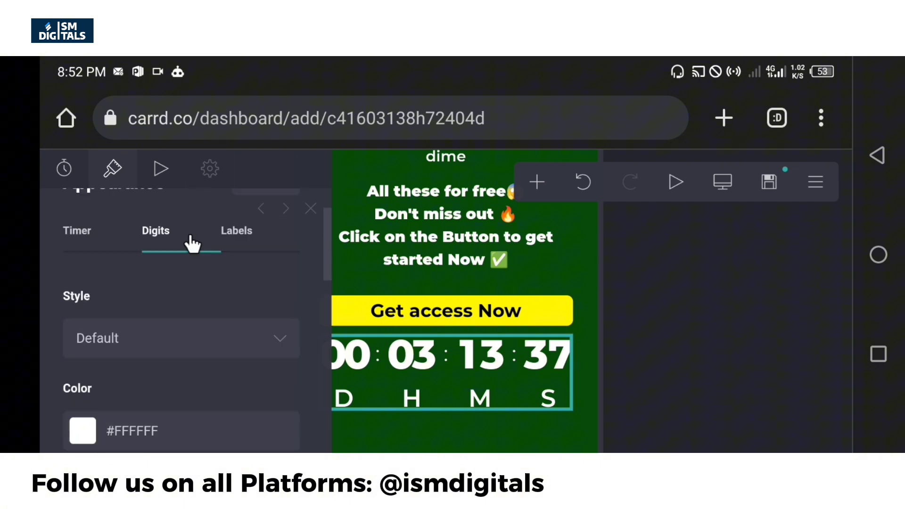
left_click(244, 236)
scroll(239, 263, "down", 2)
left_click(238, 266)
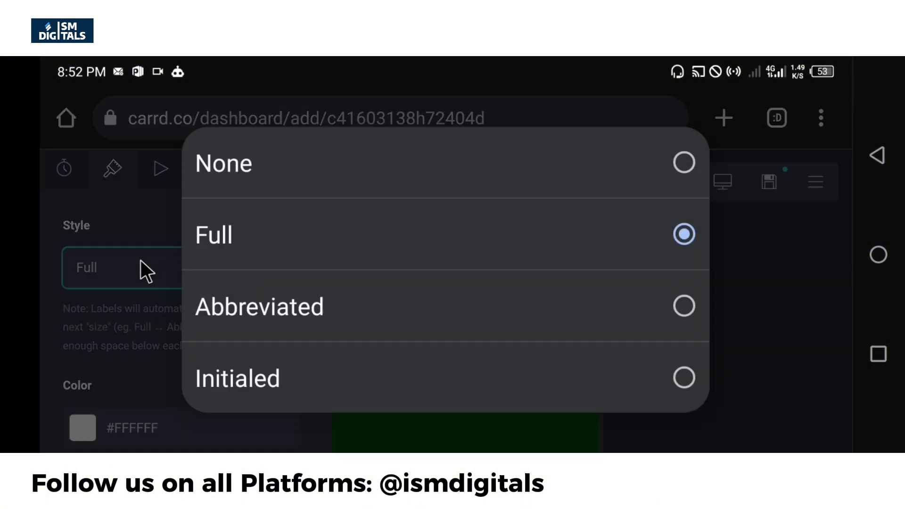
left_click(142, 261)
scroll(187, 288, "down", 3)
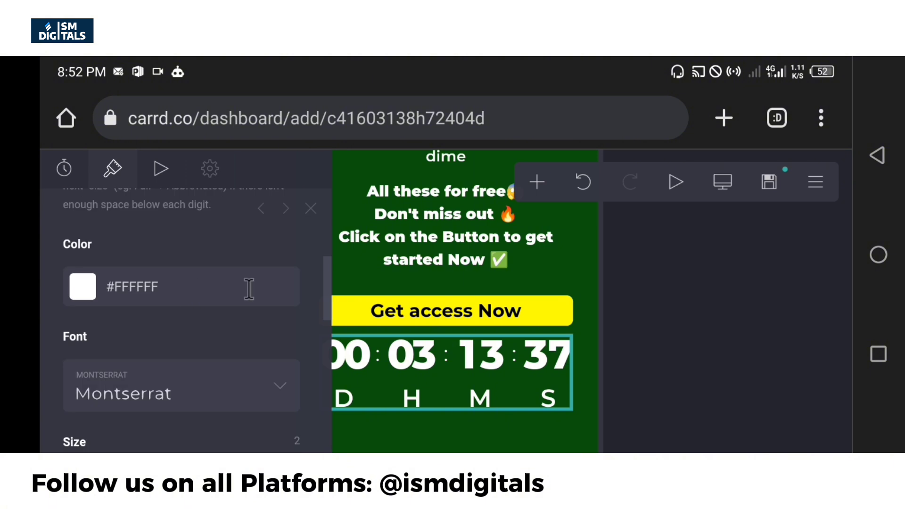
- Switch to the desktop view and set the timer's margins to about 2.4
left_click(726, 186)
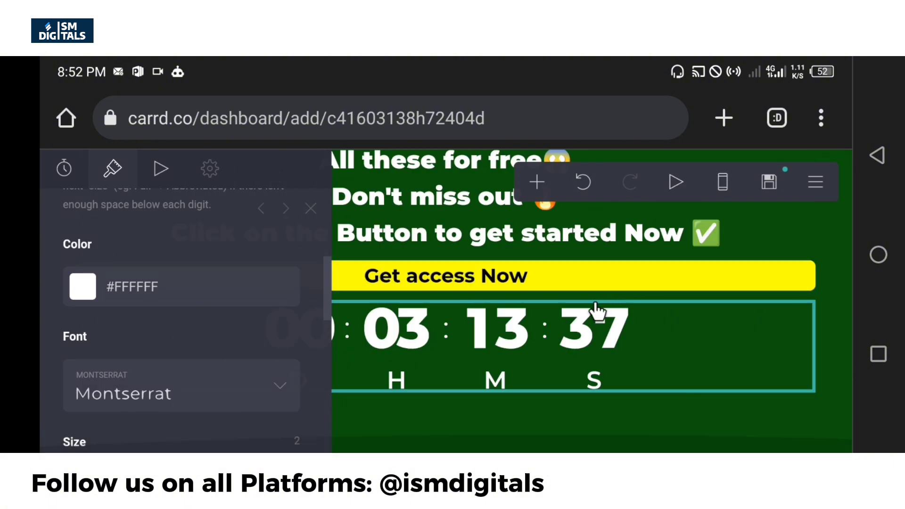
scroll(189, 188, "down", 2)
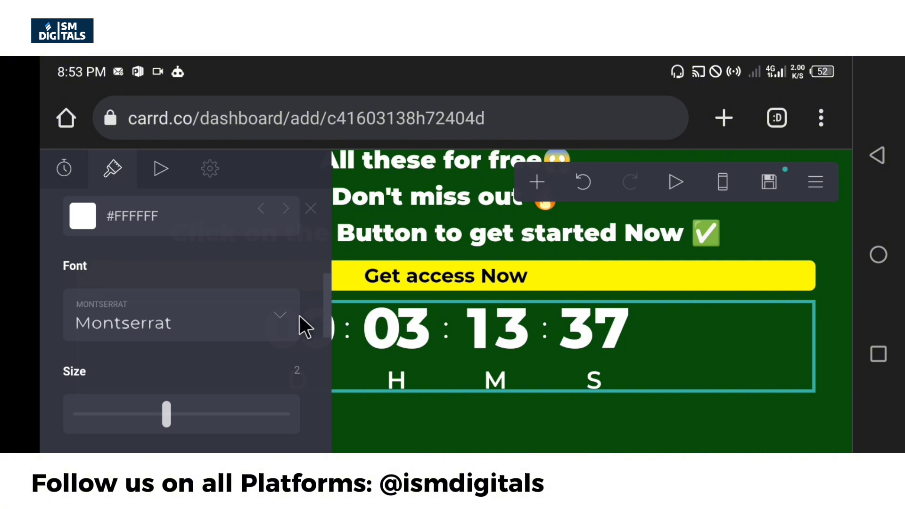
scroll(199, 327, "up", 5)
scroll(198, 330, "down", 8)
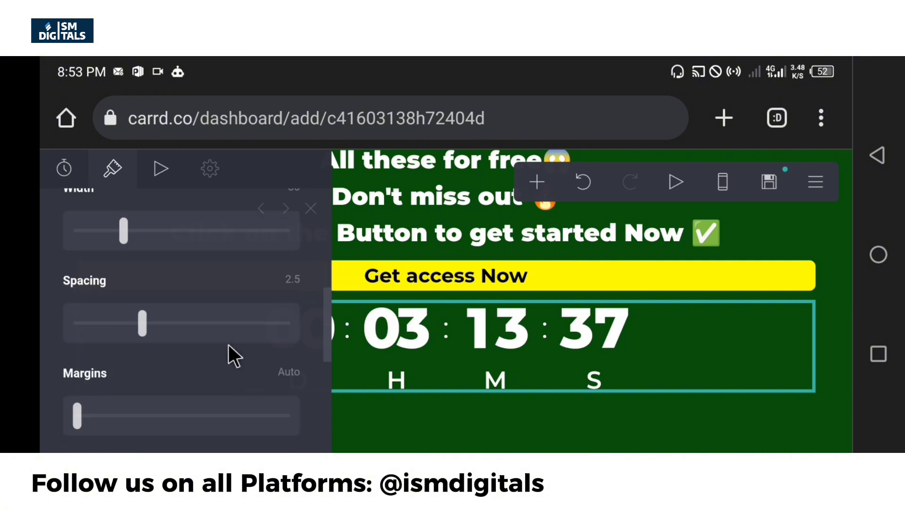
left_click_drag(88, 416, 161, 417)
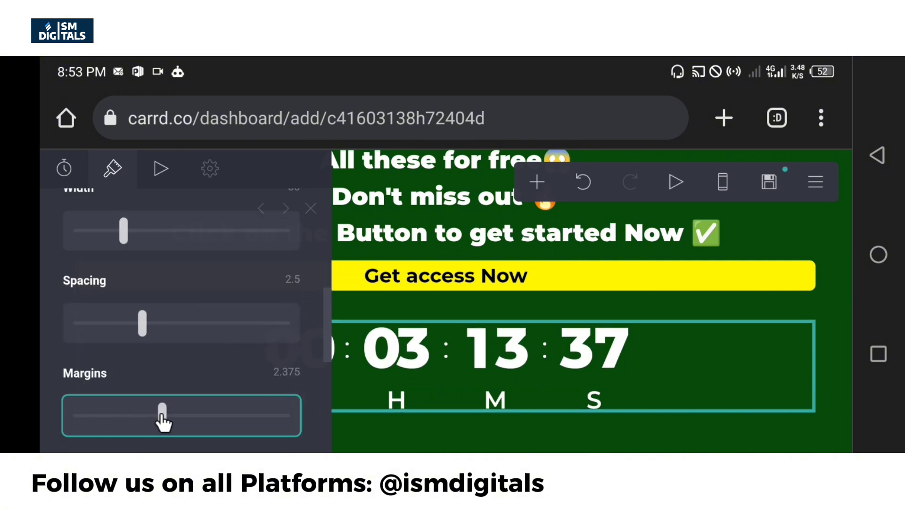
scroll(217, 359, "down", 5)
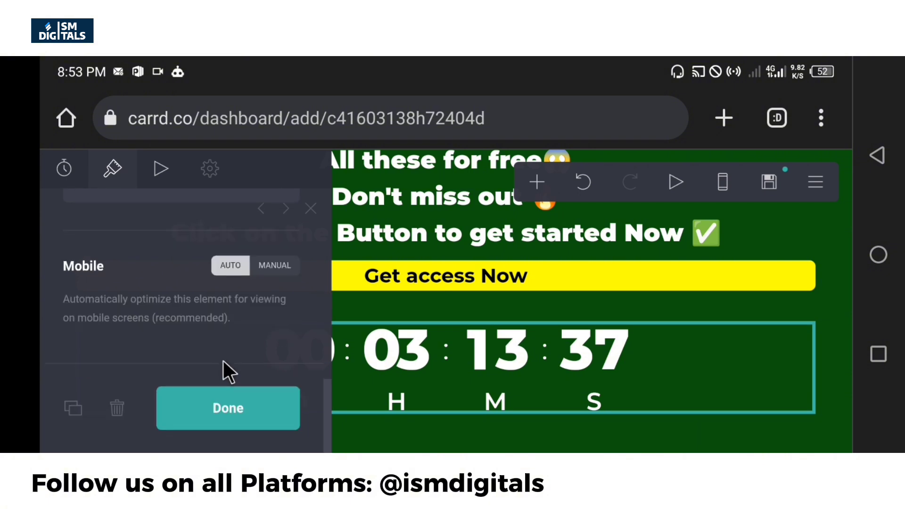
- Set the countdown timer's mobile appearance to manual and compare the page in mobile and desktop views
left_click(264, 262)
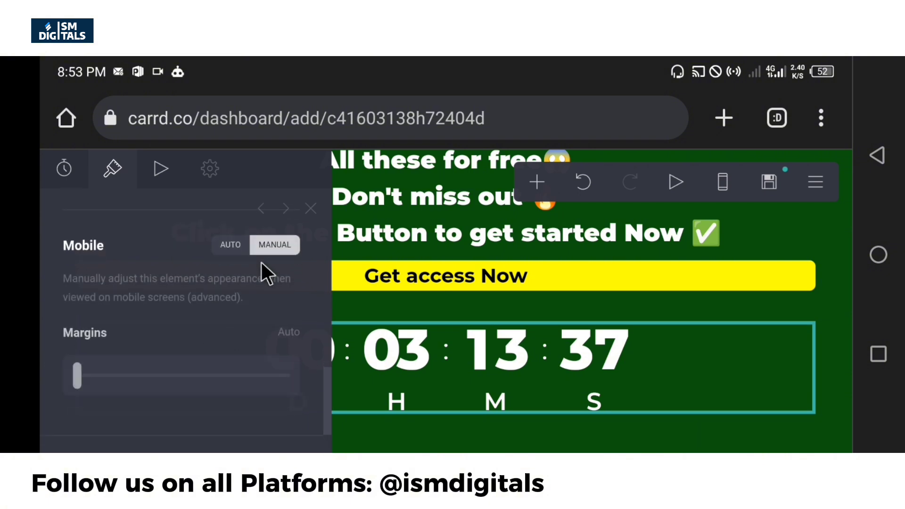
left_click(726, 182)
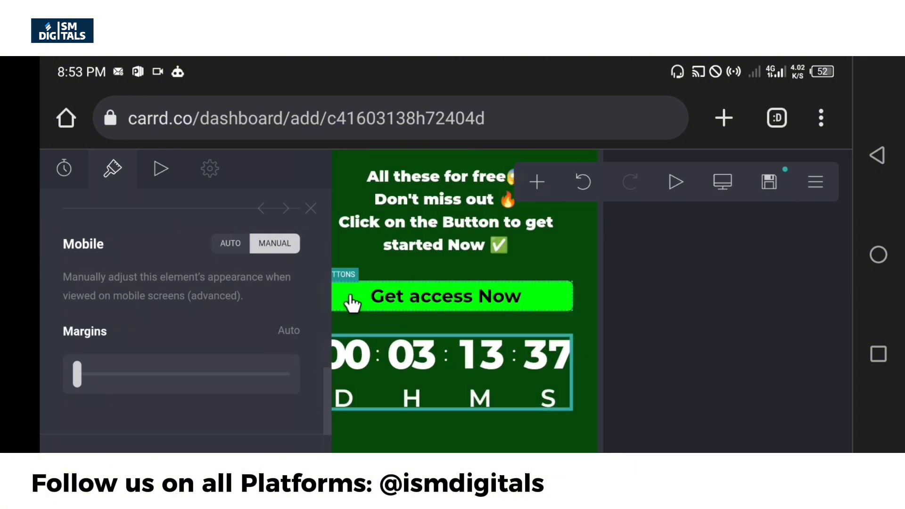
left_click(722, 187)
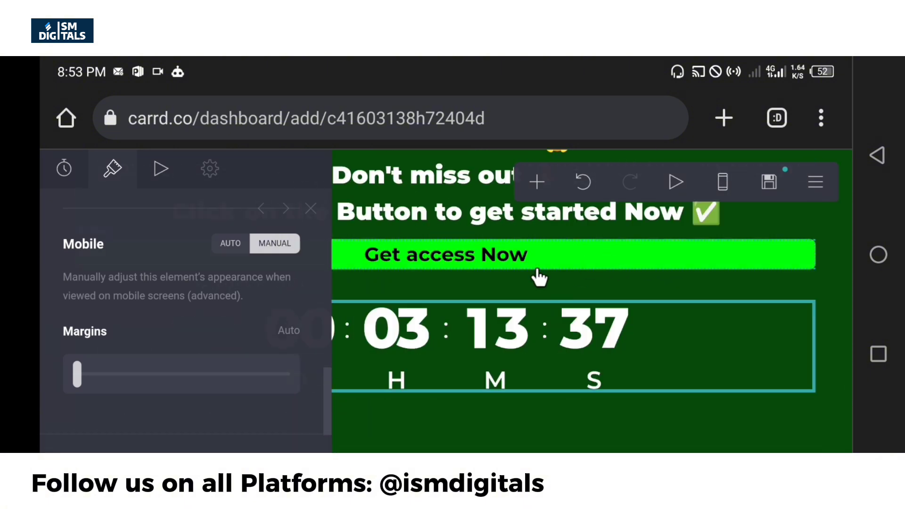
scroll(535, 273, "down", 5)
scroll(505, 287, "up", 2)
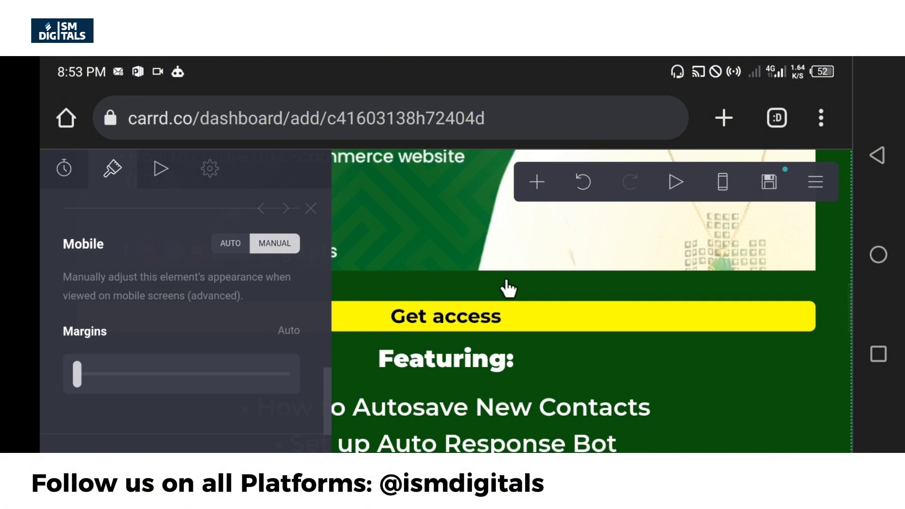
scroll(503, 287, "down", 15)
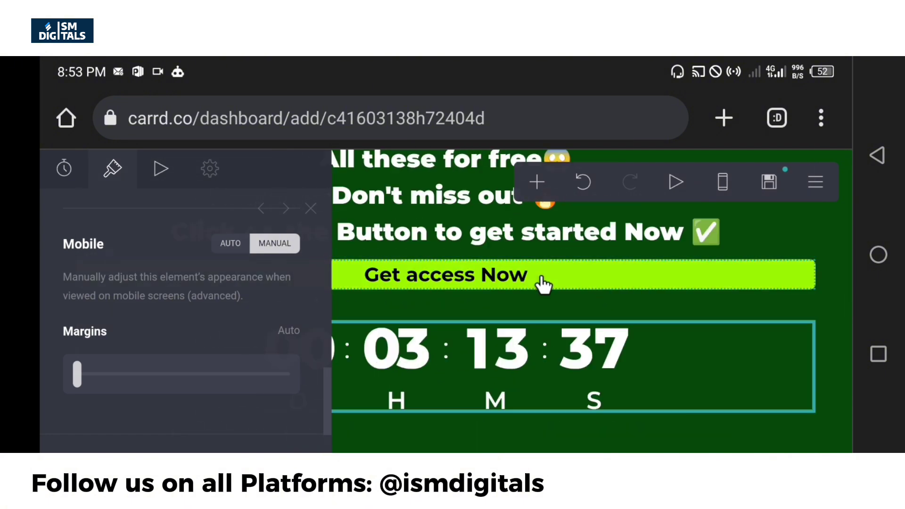
- Set the Get access Now button's margins to 3 in its appearance settings
left_click(339, 277)
left_click(339, 277)
left_click(339, 278)
left_click(333, 280)
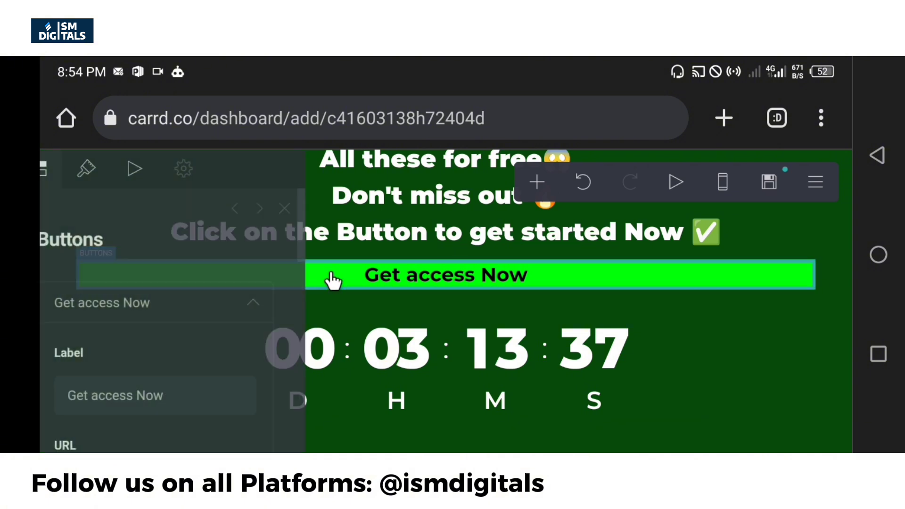
scroll(264, 349, "down", 5)
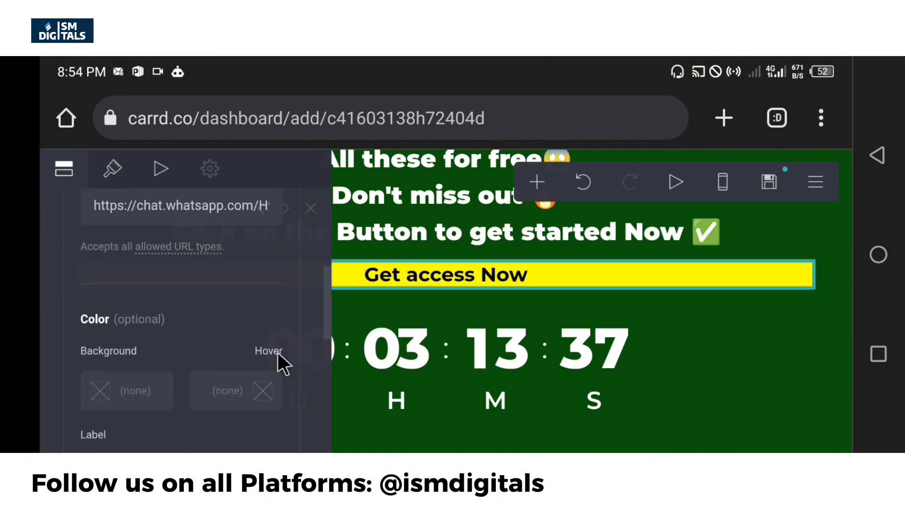
left_click(112, 170)
scroll(222, 264, "down", 3)
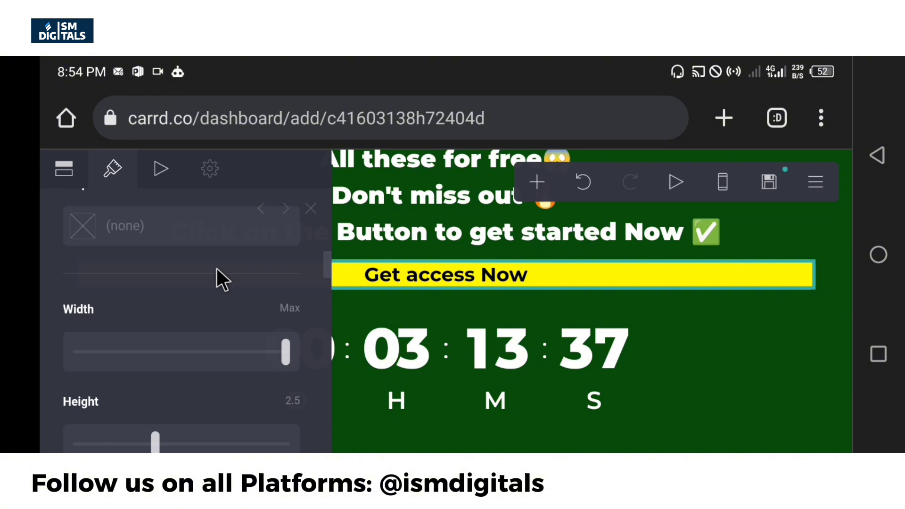
scroll(217, 269, "down", 5)
scroll(236, 326, "up", 4)
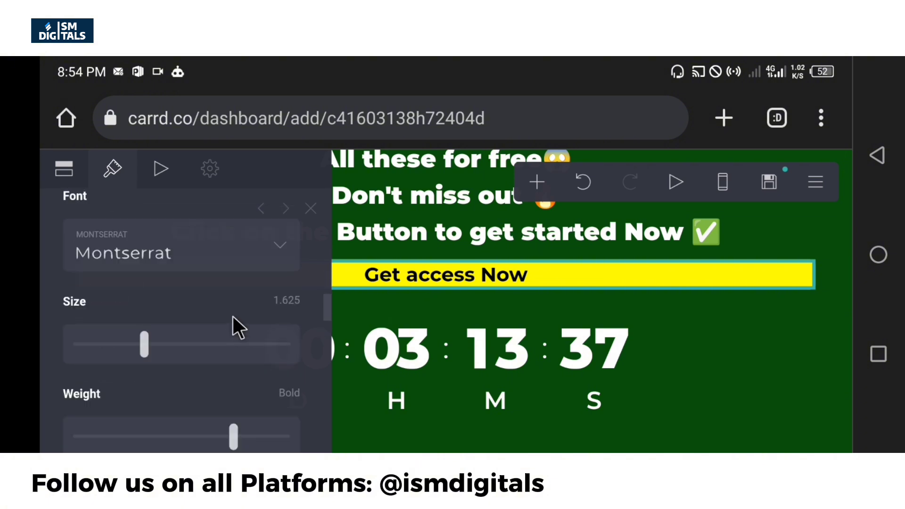
scroll(235, 324, "down", 8)
left_click_drag(82, 361, 184, 359)
- Check the button spacing in mobile view, then set the Featuring text element's margins to 3 in desktop view
left_click(727, 184)
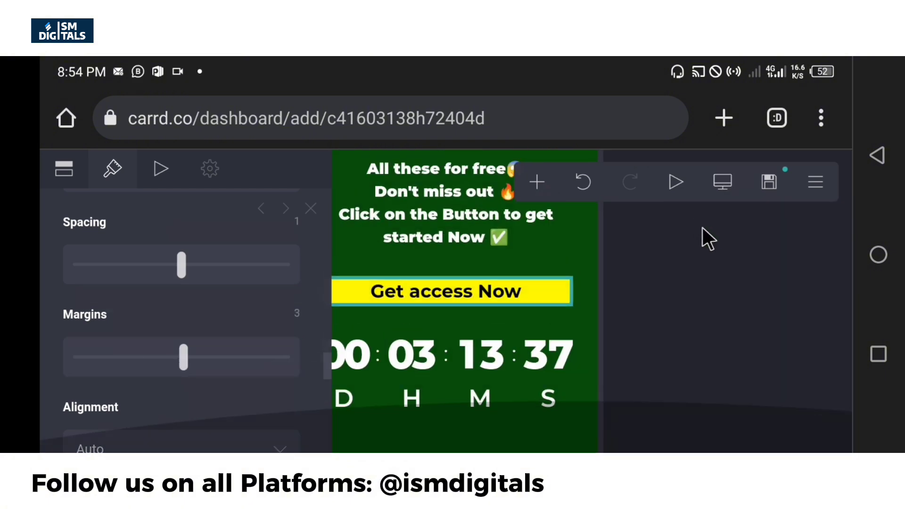
scroll(566, 255, "up", 5)
scroll(566, 258, "up", 4)
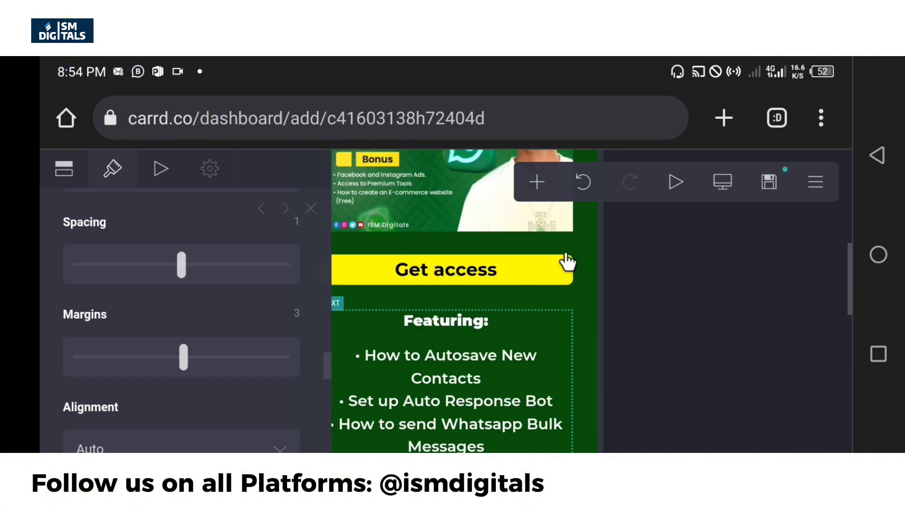
left_click(550, 271)
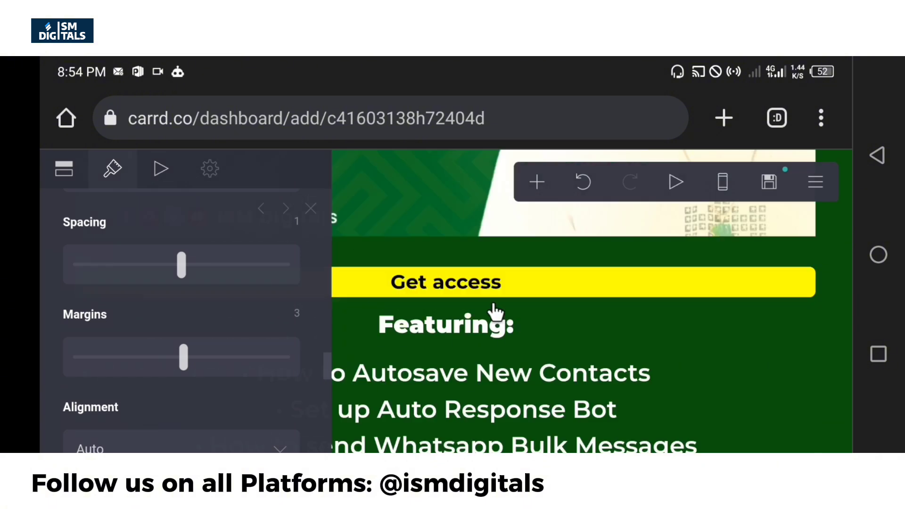
left_click(493, 309)
scroll(203, 342, "down", 8)
left_click_drag(144, 366, 182, 364)
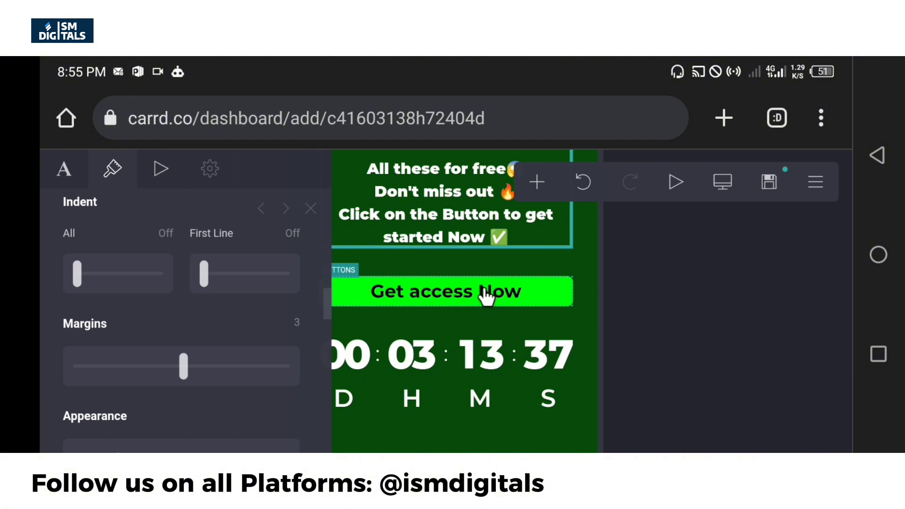
- Set the WhatsApp Automation heading's line spacing to 1.25 and check the mobile layout down to the timer
left_click(537, 182)
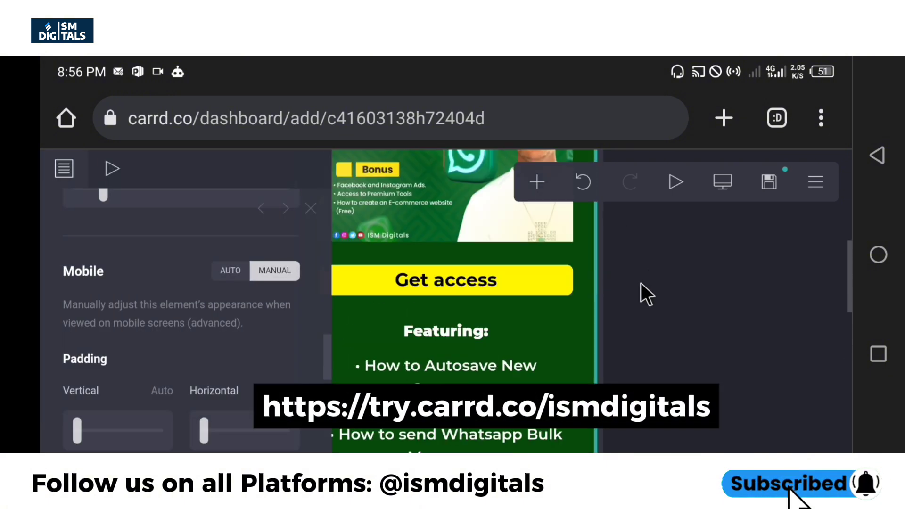
scroll(641, 284, "up", 6)
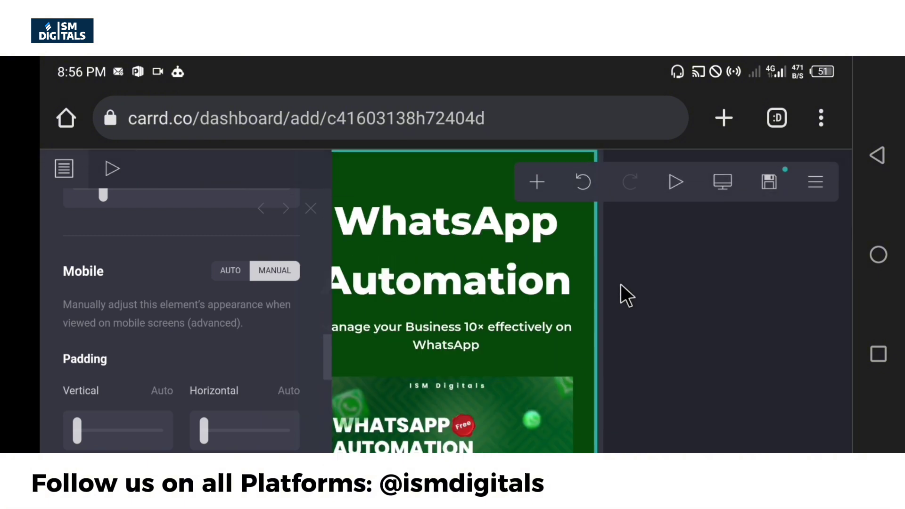
left_click(442, 247)
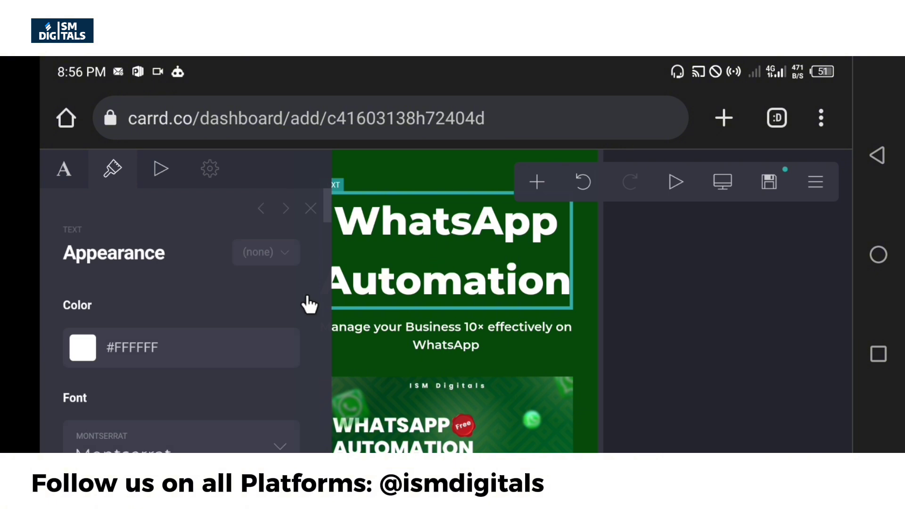
scroll(219, 321, "down", 2)
scroll(220, 322, "down", 5)
left_click_drag(166, 307, 138, 309)
scroll(538, 364, "down", 8)
scroll(538, 351, "down", 3)
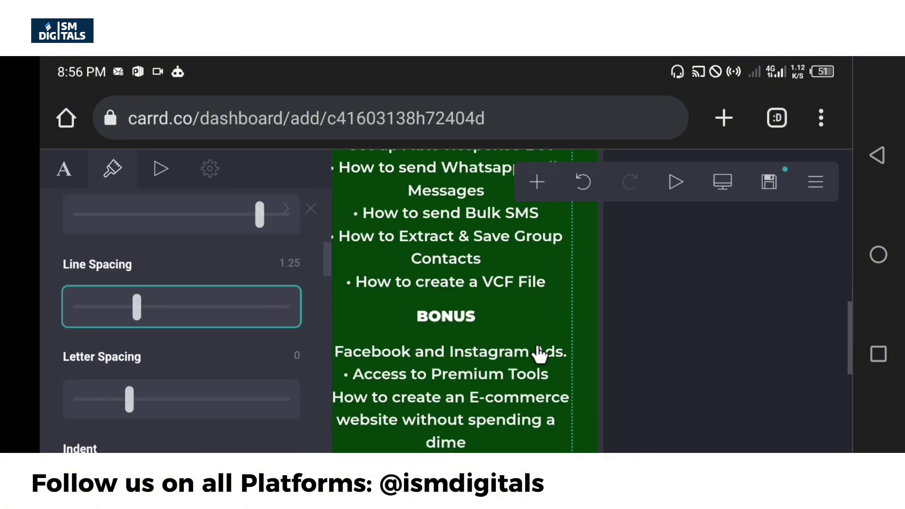
scroll(539, 349, "down", 3)
scroll(539, 352, "down", 3)
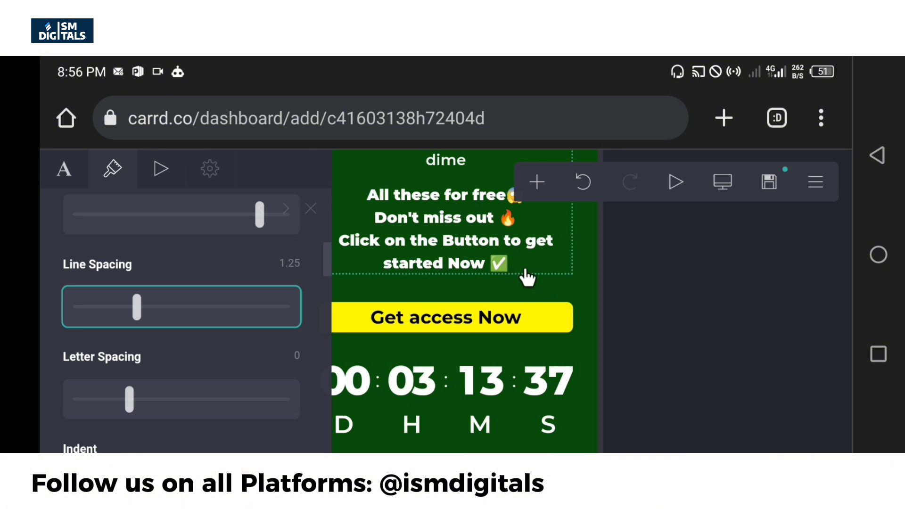
scroll(528, 278, "up", 5)
scroll(525, 287, "up", 5)
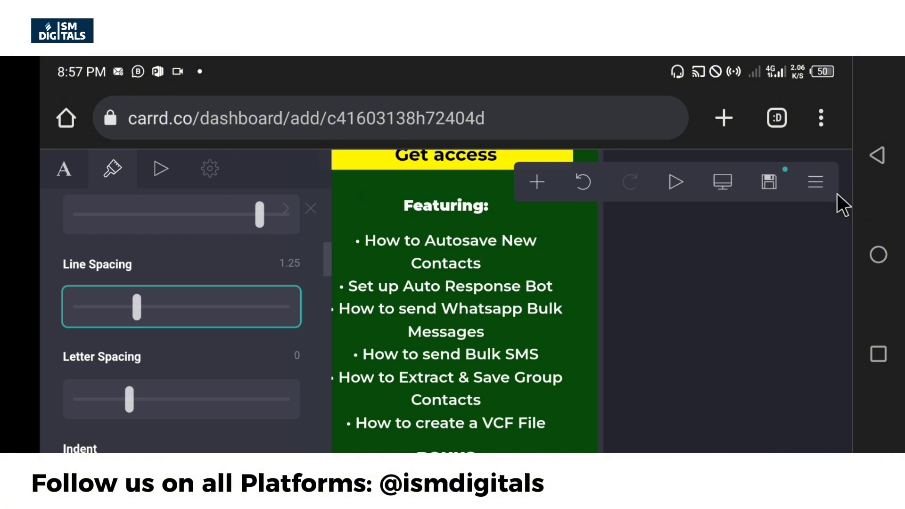
- In the publish settings, enter the title WhatsApp Automation and the description "Manage your Business 10× effectively on WhatsApp"
left_click(769, 190)
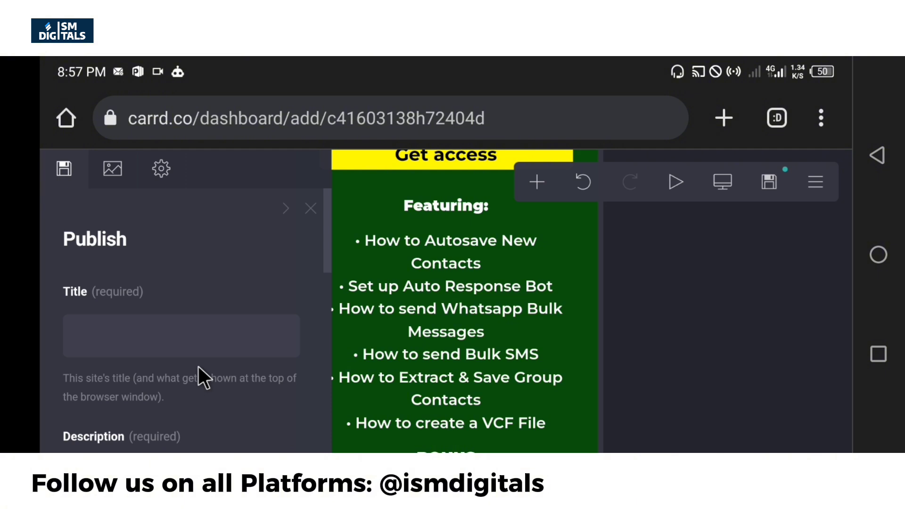
left_click(155, 335)
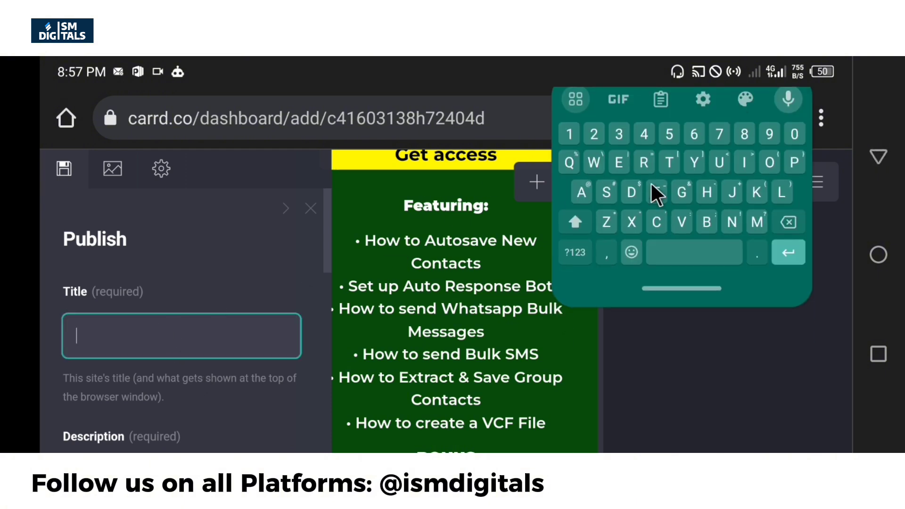
type("W")
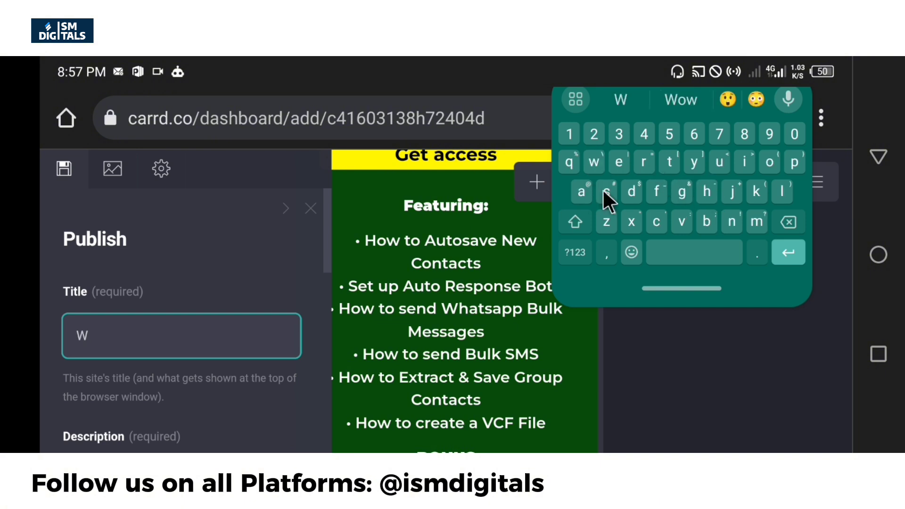
type("hatsApp Automation")
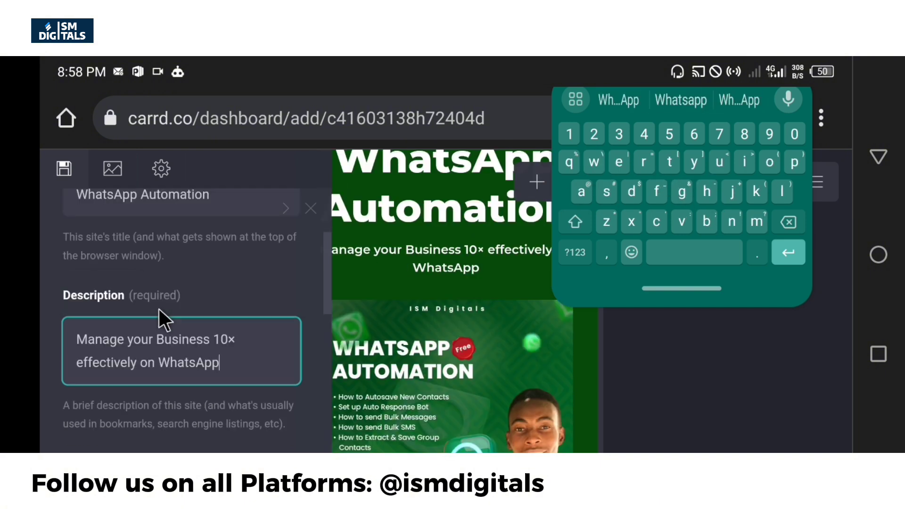
- Enter wa-ismdigitals as the site's .carrd.co URL name
scroll(165, 313, "down", 4)
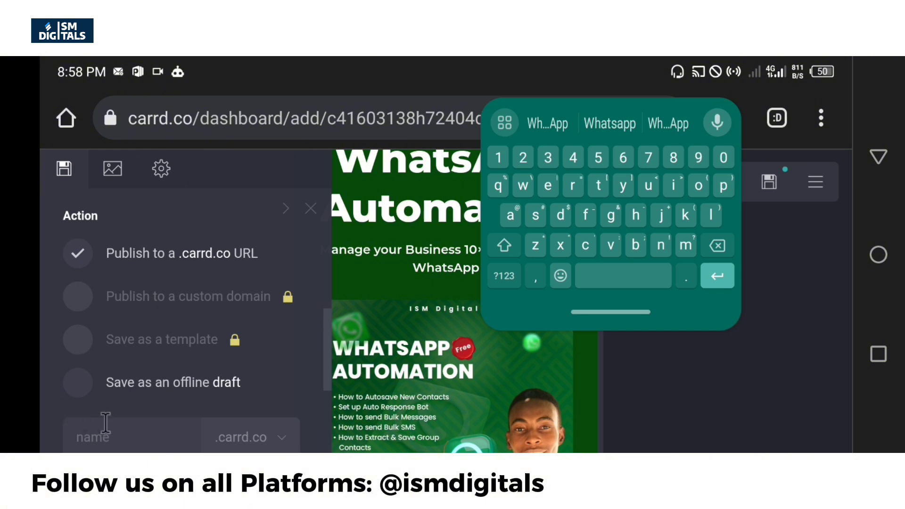
left_click(132, 432)
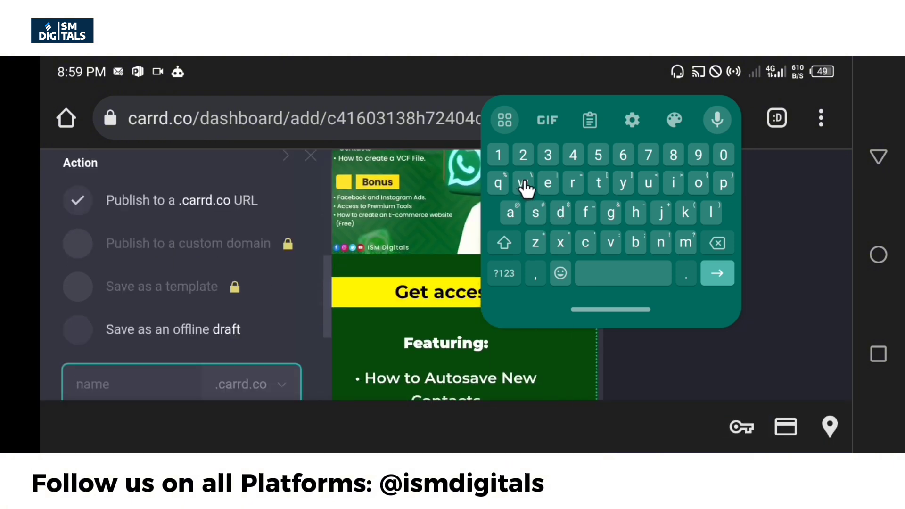
type("wa")
left_click(504, 273)
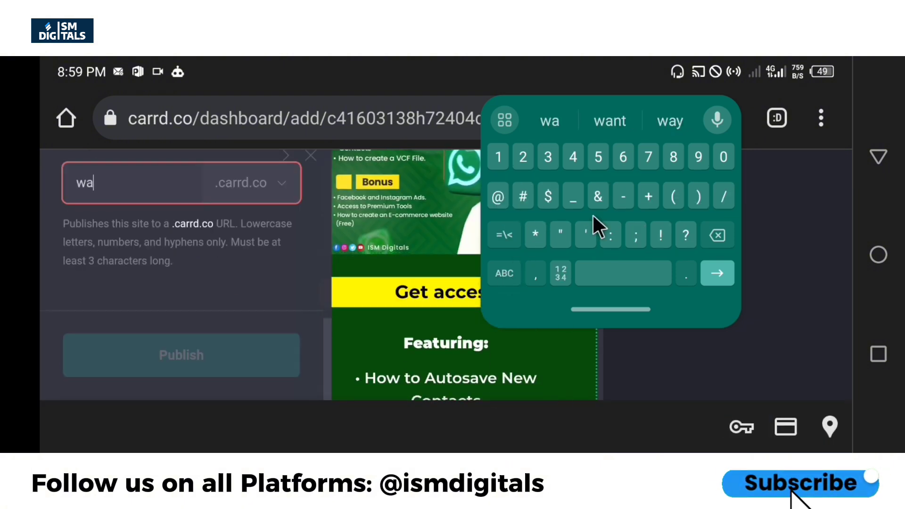
type("-ismdigit")
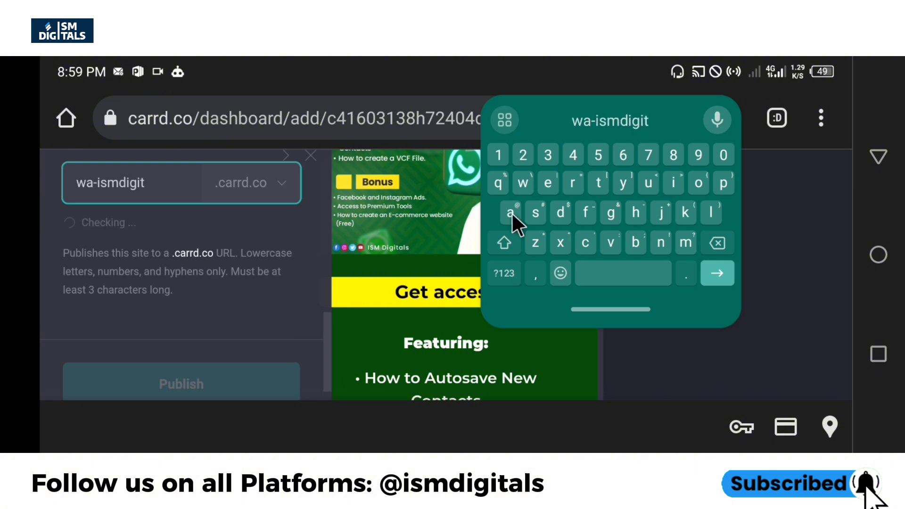
type("als")
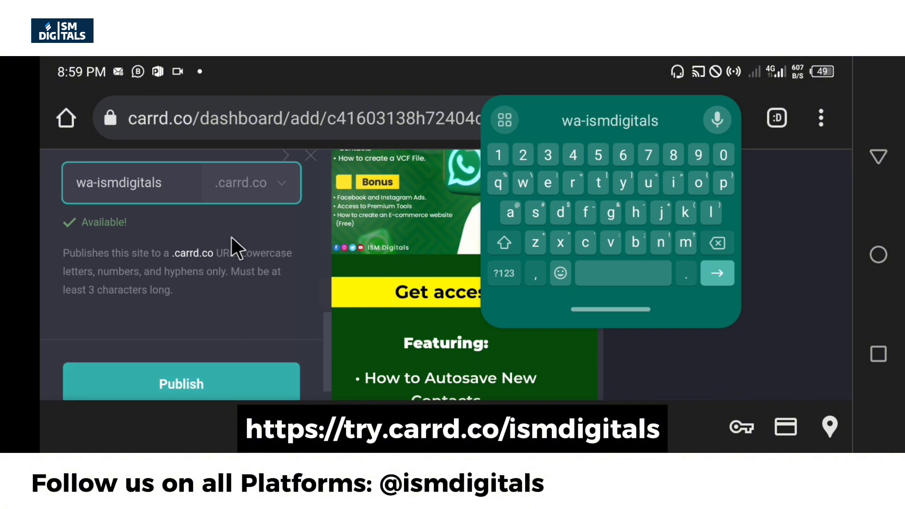
- Publish the site and open the live page to look through its content
left_click(252, 398)
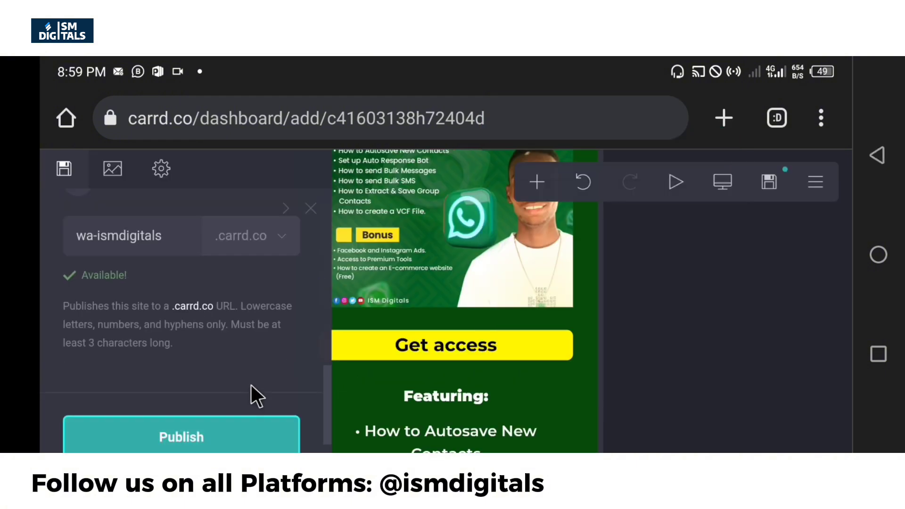
left_click(249, 438)
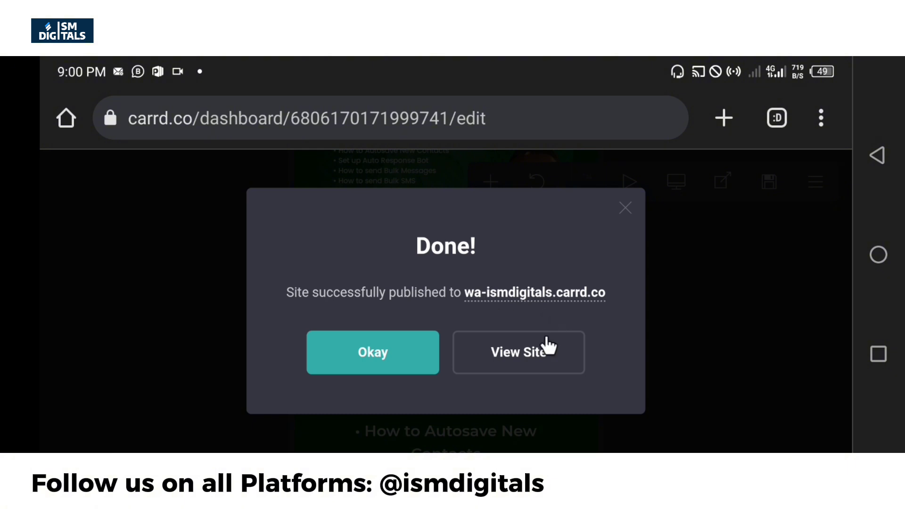
left_click(550, 352)
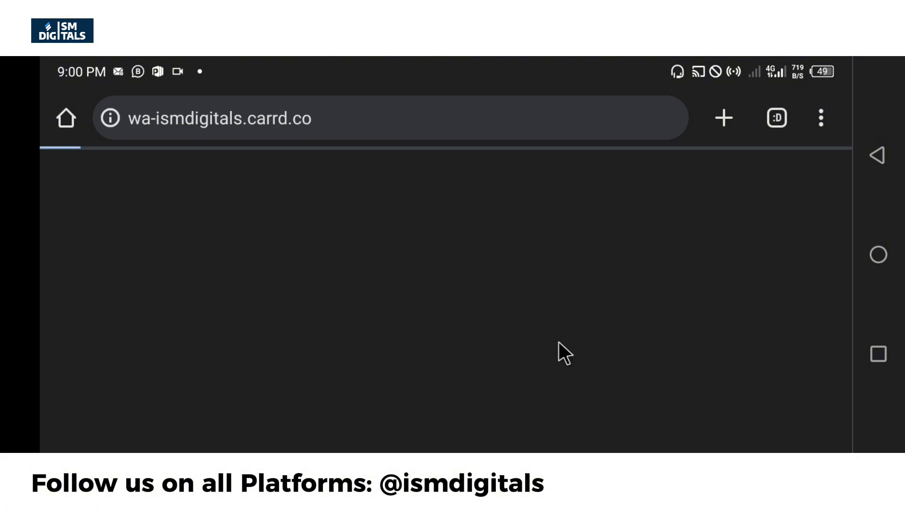
scroll(771, 286, "down", 10)
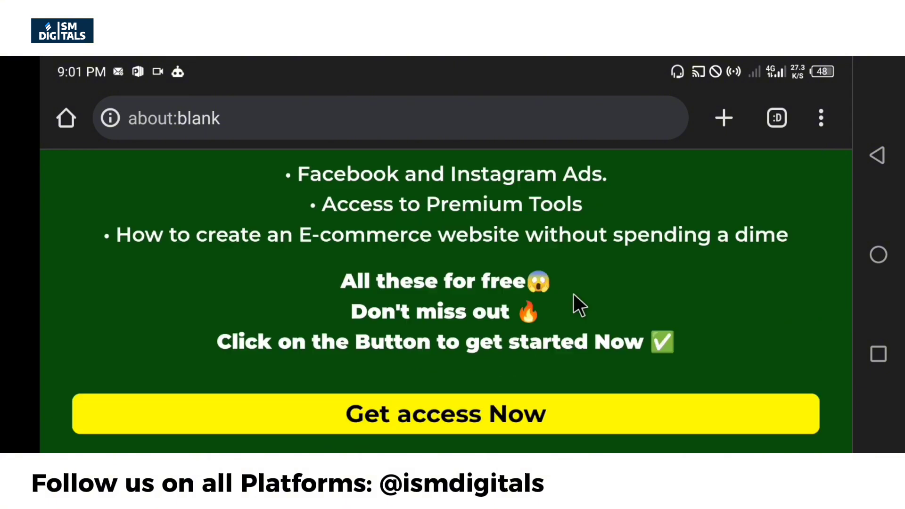